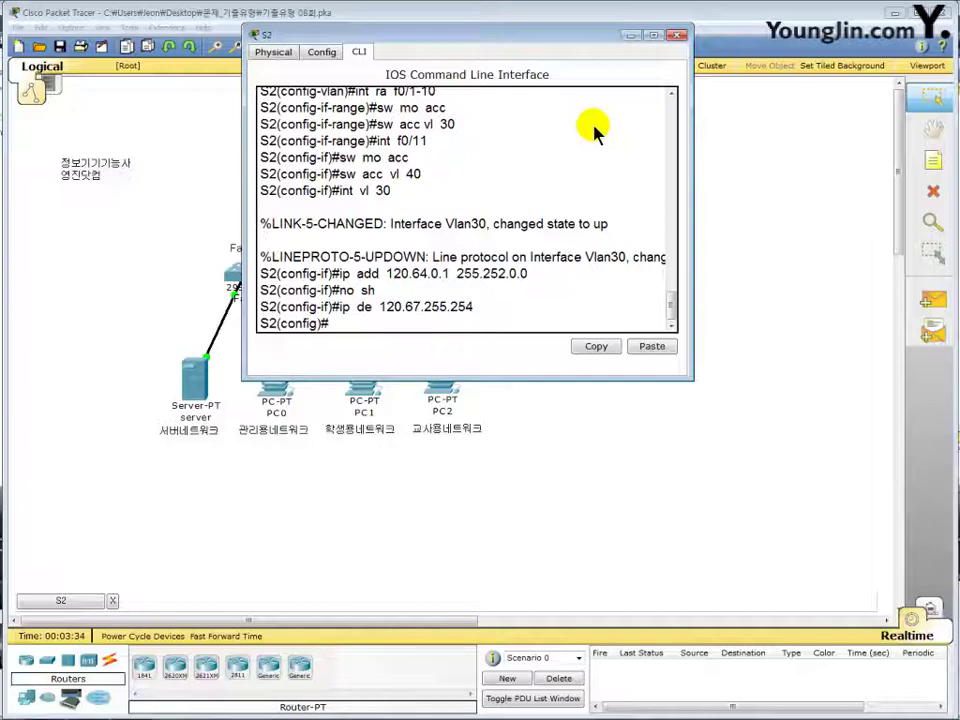
# - Set interface f0/24 on switch S2 to trunk mode and close the S2 window
pyautogui.write('int f0/24')
pyautogui.press('Return')
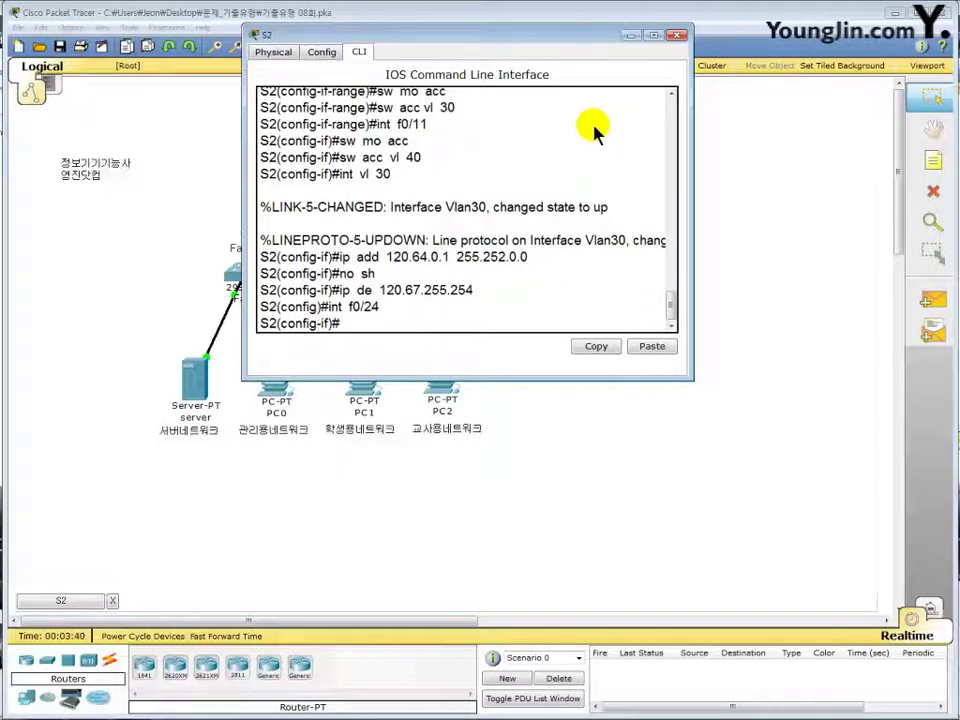
pyautogui.write('sw')
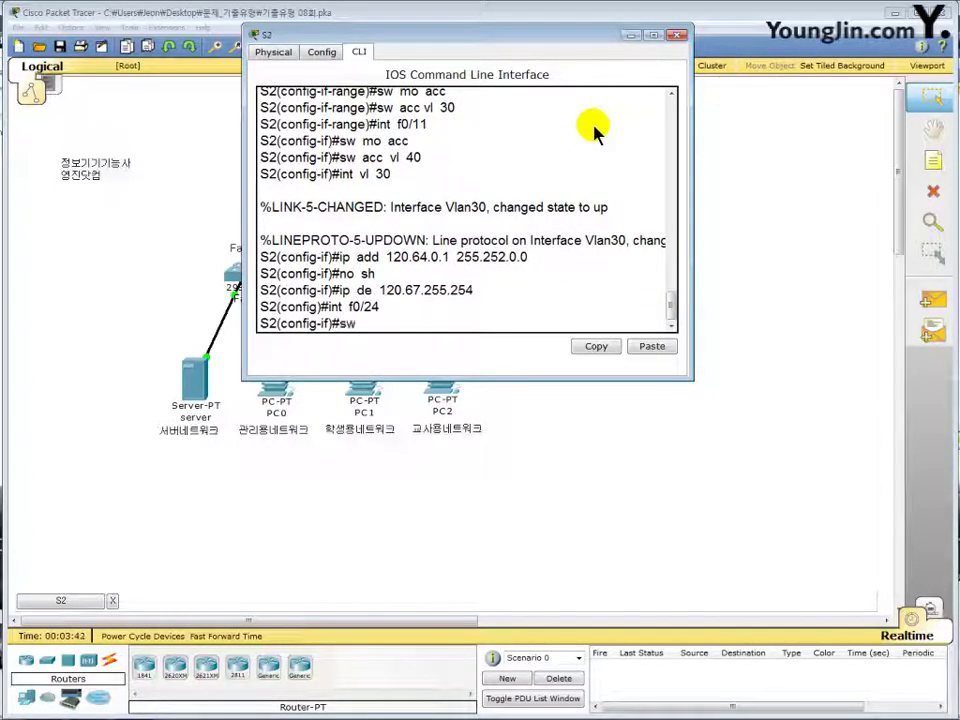
pyautogui.write(' mo tr')
pyautogui.press('Return')
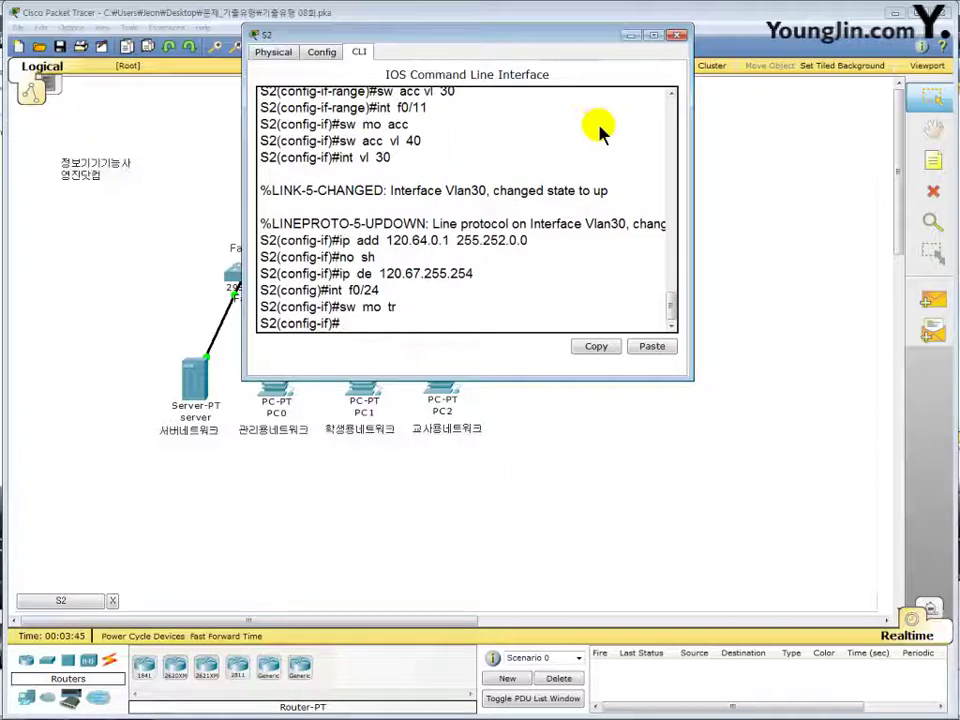
pyautogui.click(676, 38)
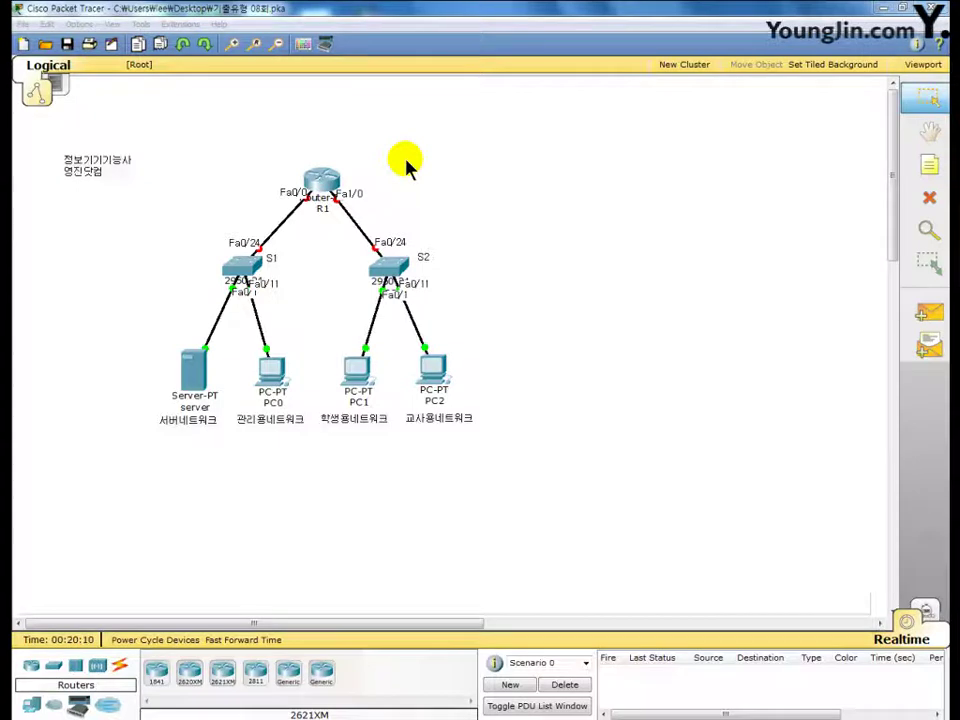
# - Open router R1's command line and enter global configuration mode
pyautogui.click(328, 185)
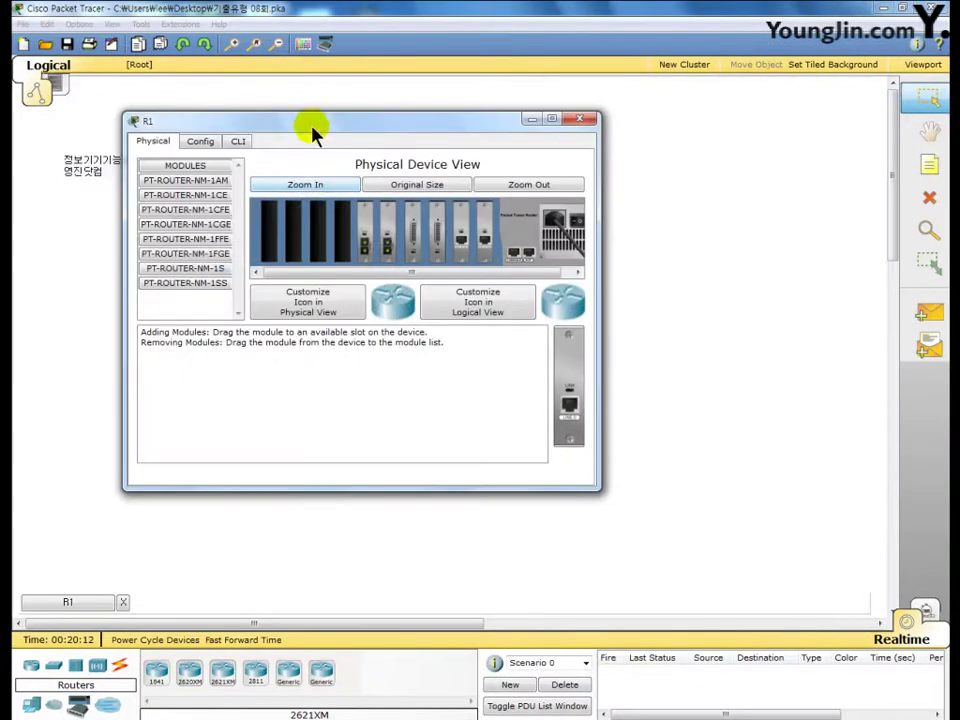
pyautogui.moveTo(311, 118); pyautogui.dragTo(369, 39)
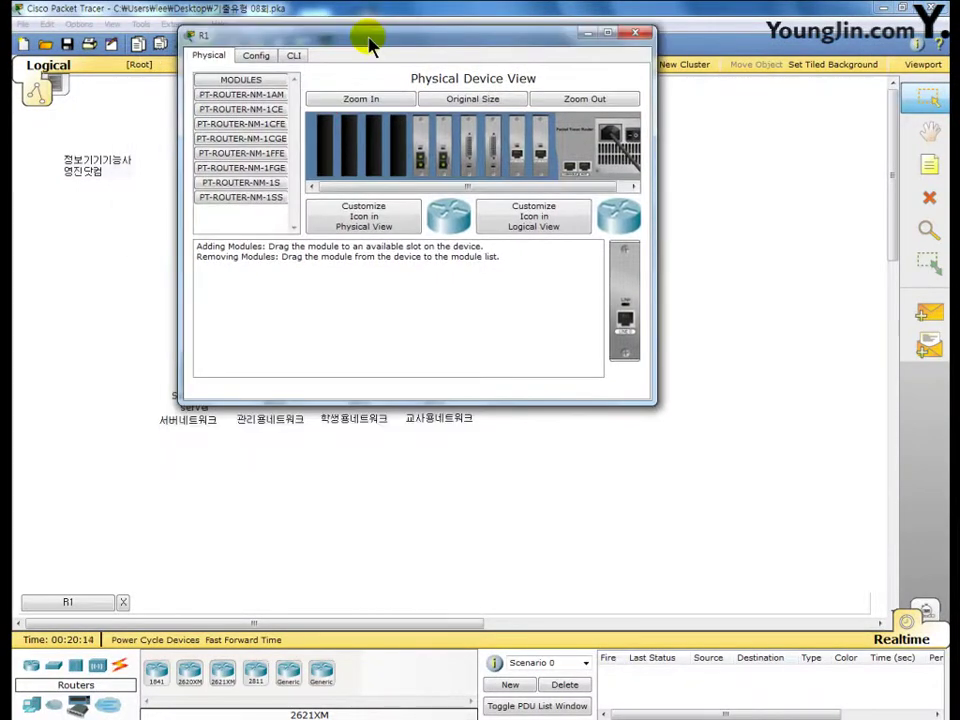
pyautogui.click(292, 56)
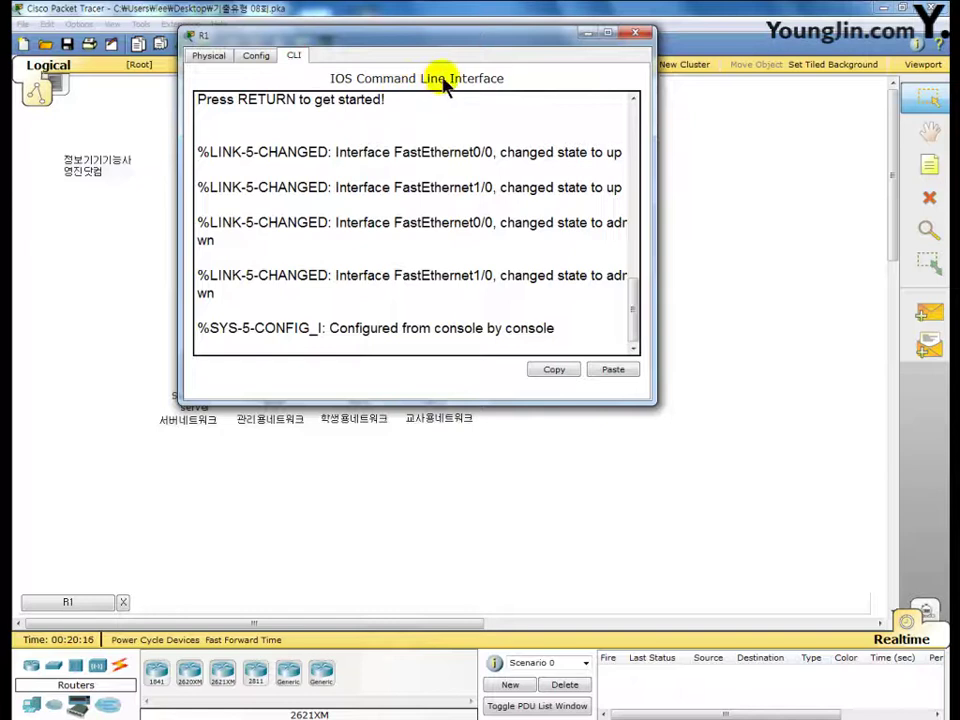
pyautogui.press('Return')
pyautogui.write('en')
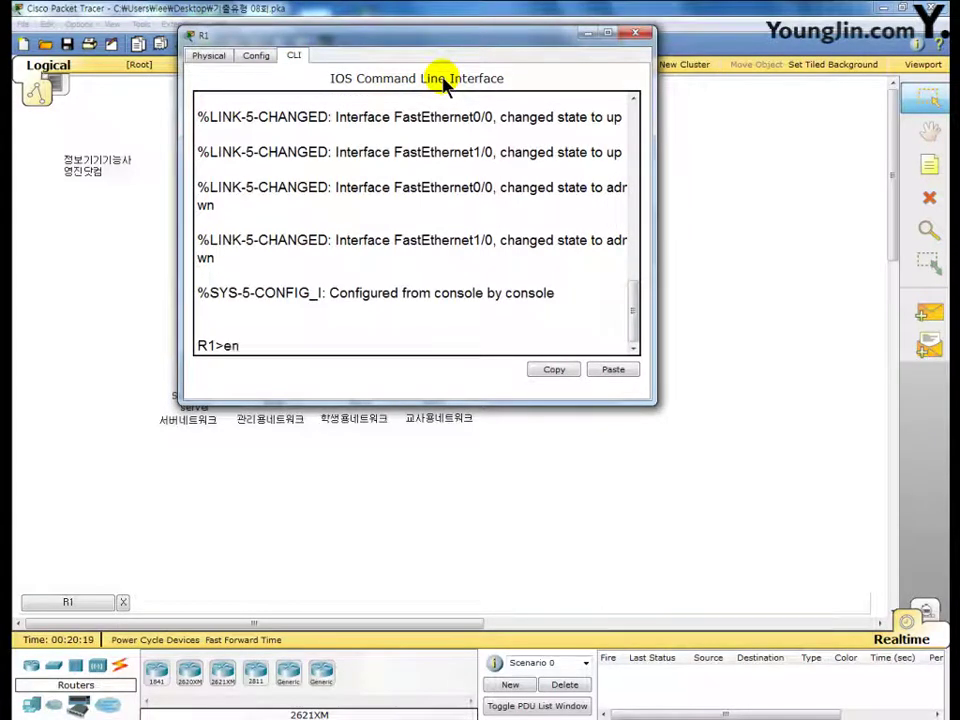
pyautogui.press('Return')
pyautogui.write('conf  t')
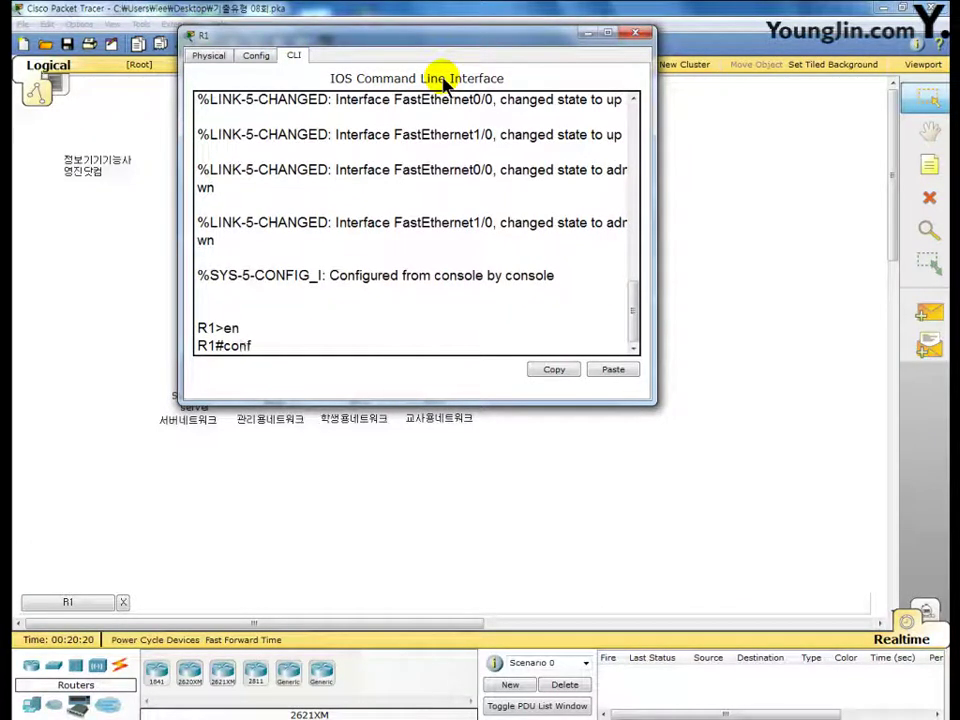
pyautogui.press('Return')
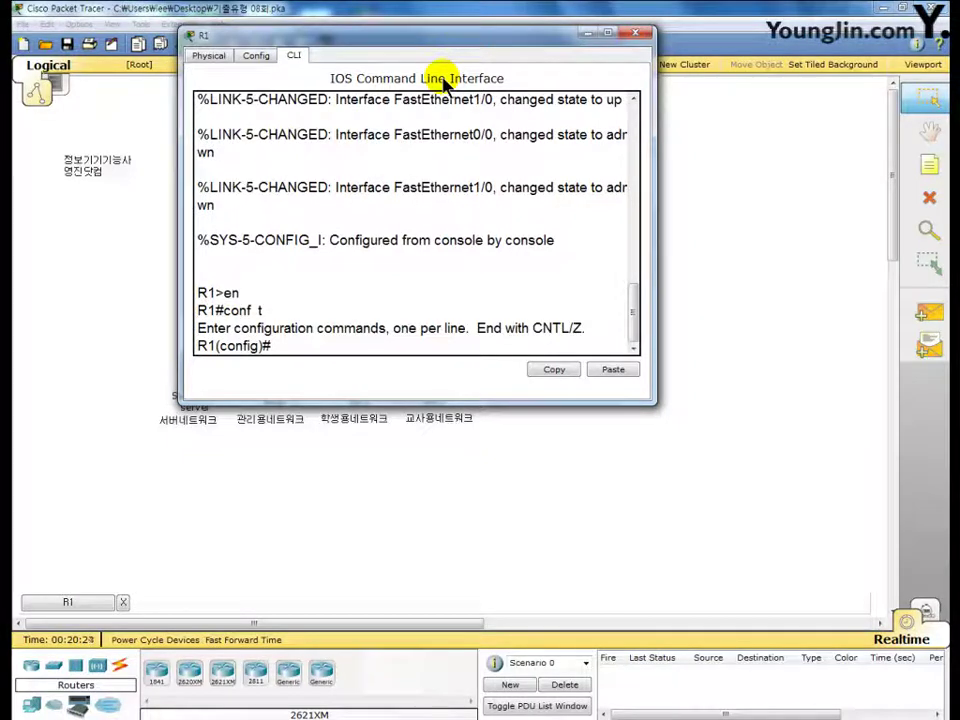
# - Enable interface f0/0 on R1 with no shutdown
pyautogui.moveTo(420, 40); pyautogui.dragTo(456, 268)
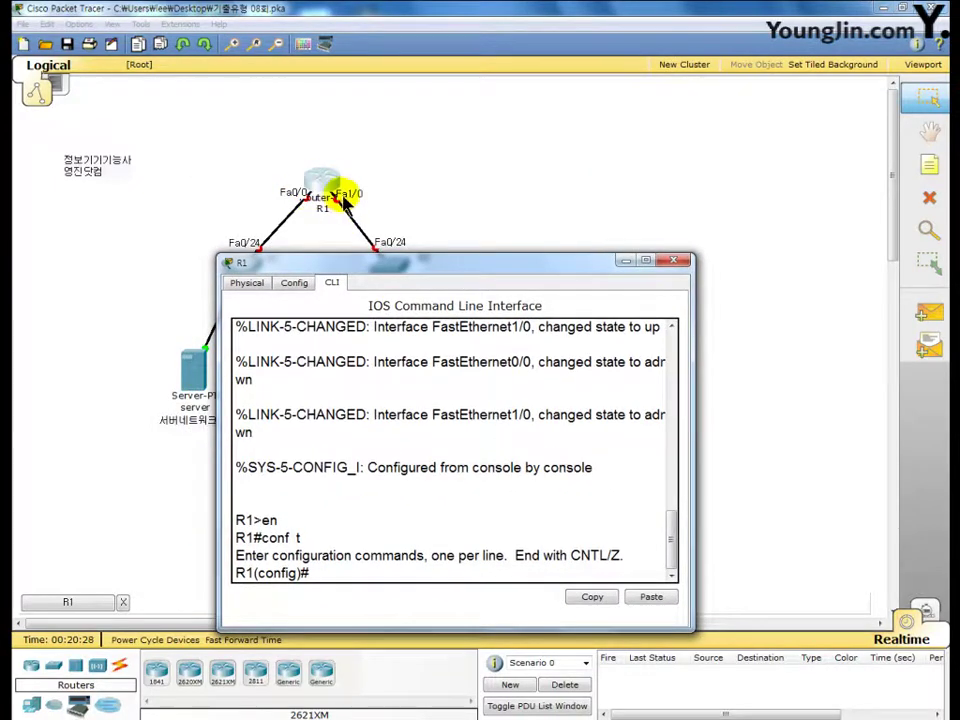
pyautogui.moveTo(420, 265); pyautogui.dragTo(407, 29)
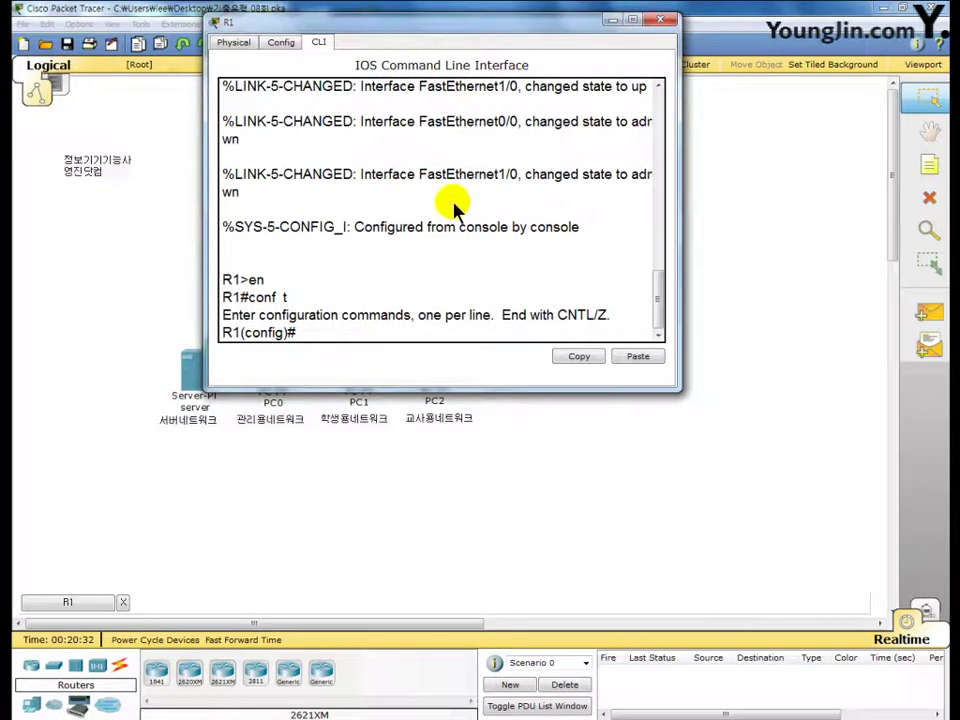
pyautogui.write('nt  f0/0')
pyautogui.press('Return')
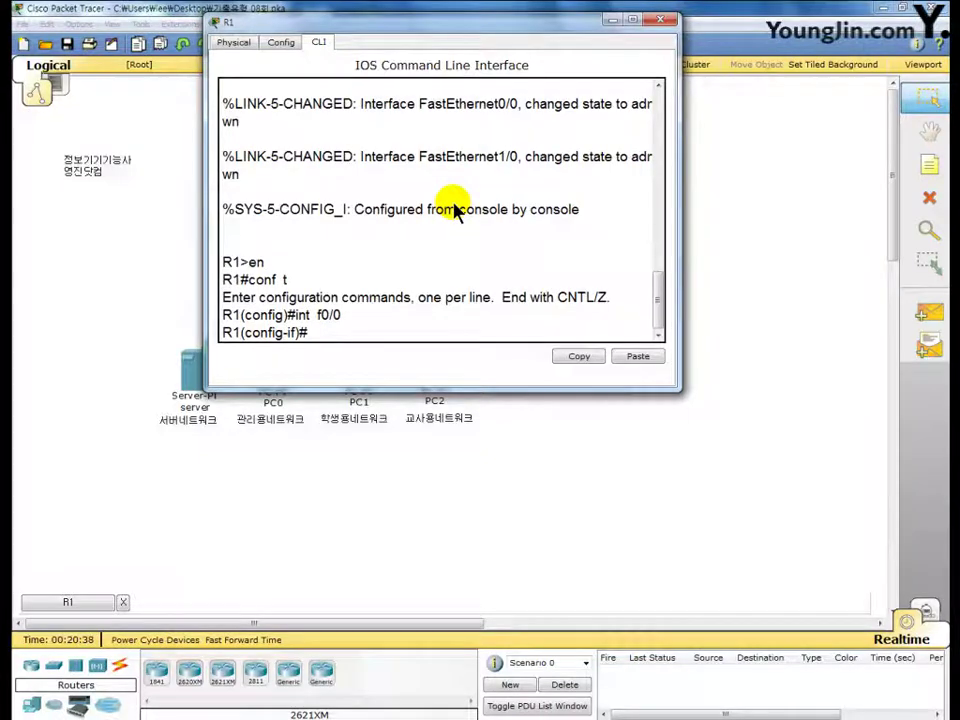
pyautogui.write('no sh')
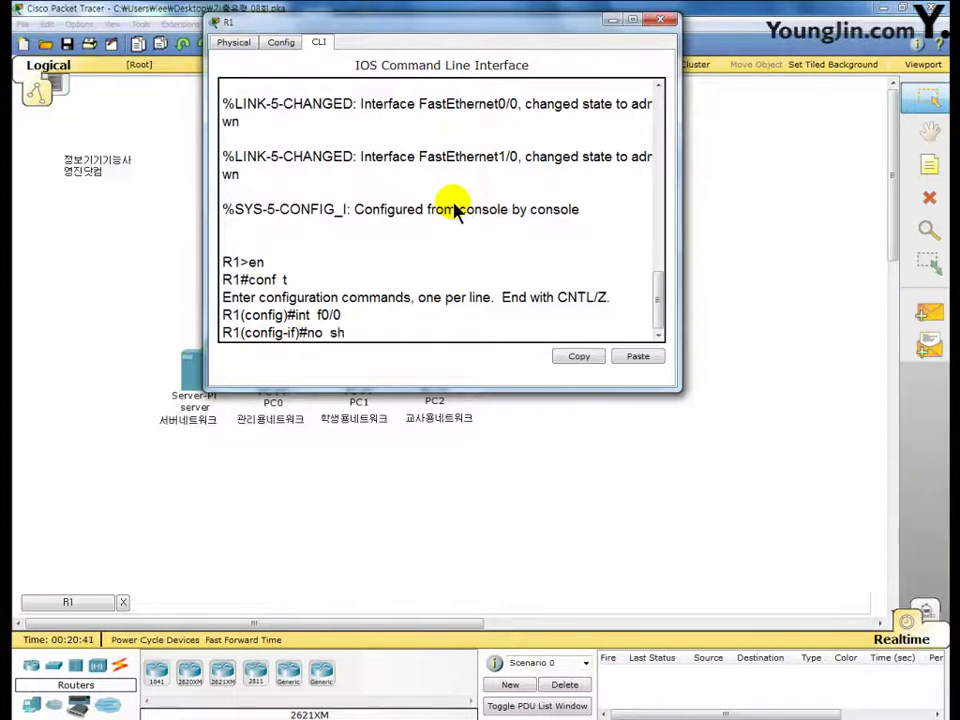
pyautogui.press('Return')
pyautogui.press('Return')
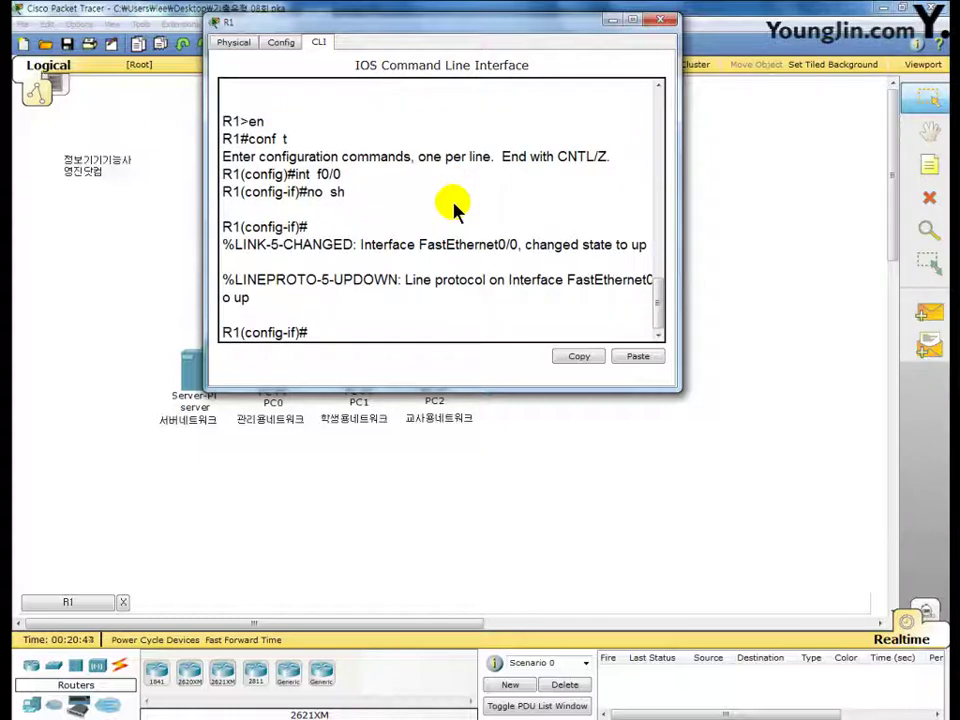
# - Enable interface f1/0 on R1 with no shutdown
pyautogui.write('int f1/0')
pyautogui.press('Return')
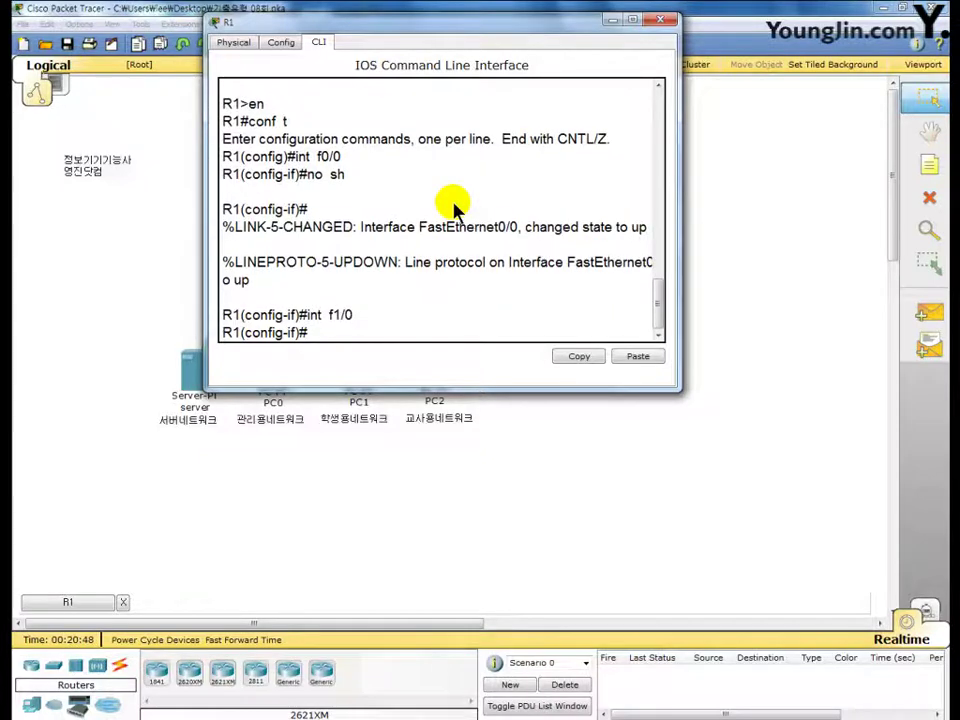
pyautogui.write('no sh')
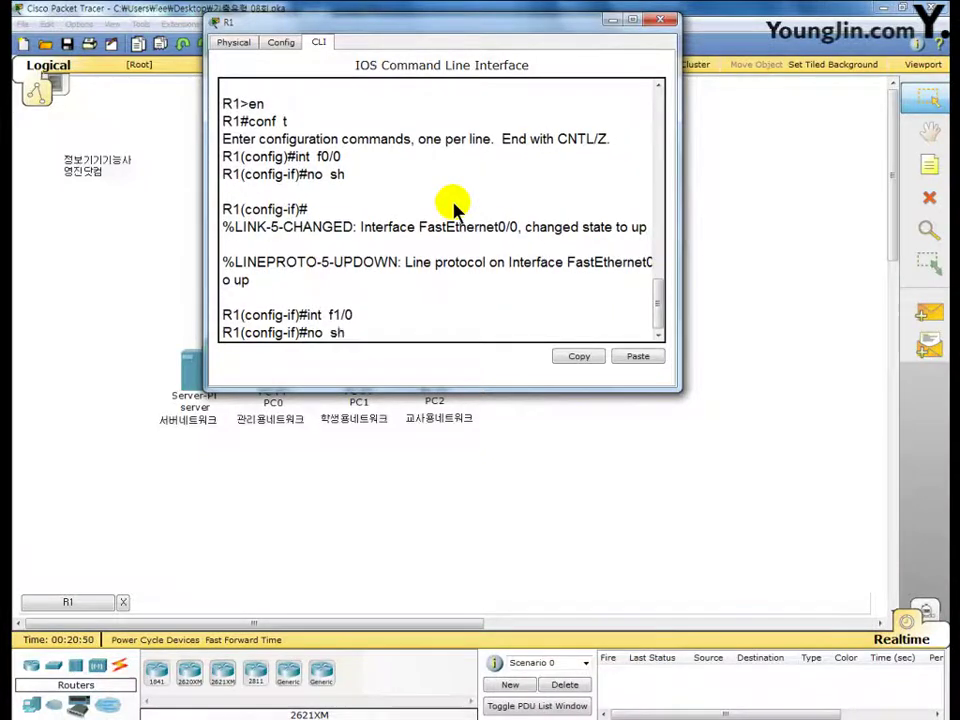
pyautogui.press('Return')
pyautogui.press('Return')
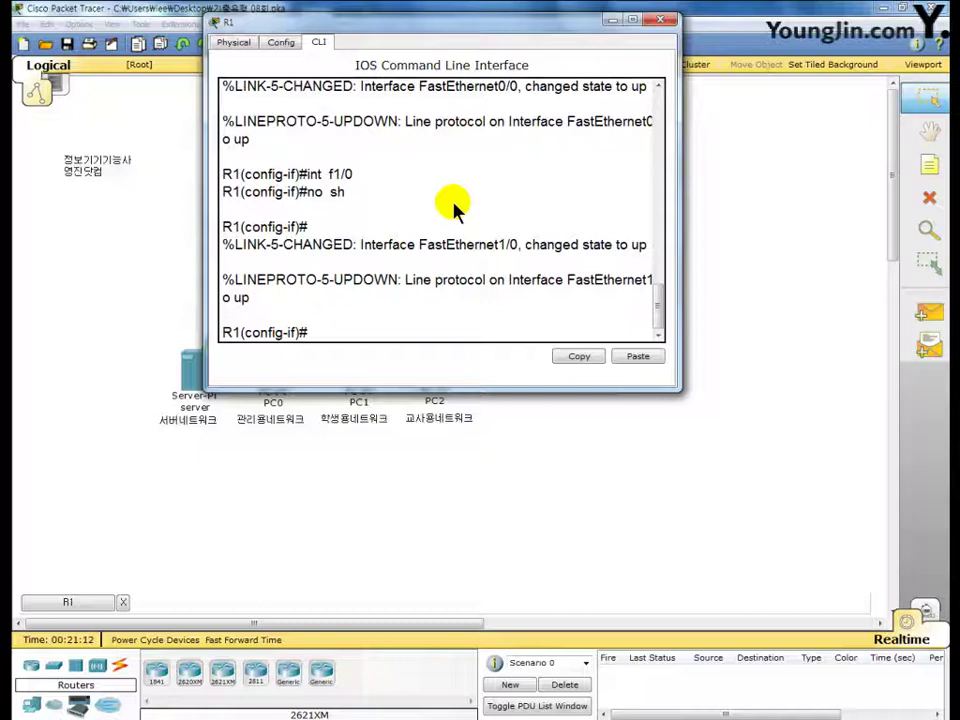
# - Create subinterface f0/0.10 on R1 and set its dot1Q encapsulation to VLAN 10
pyautogui.write('n')
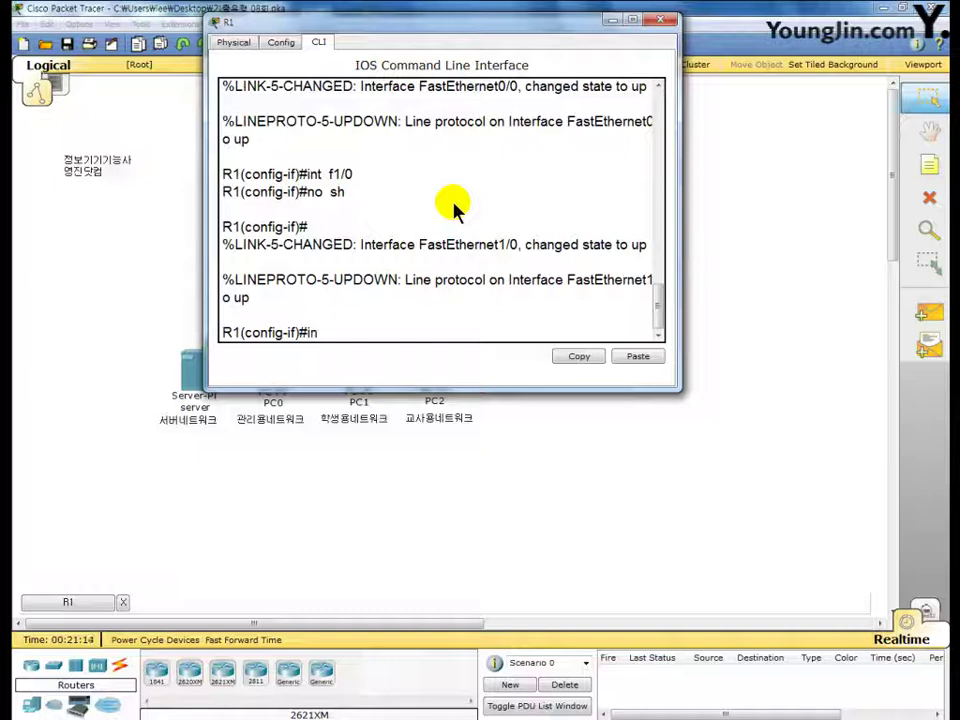
pyautogui.write('t f0/0.10')
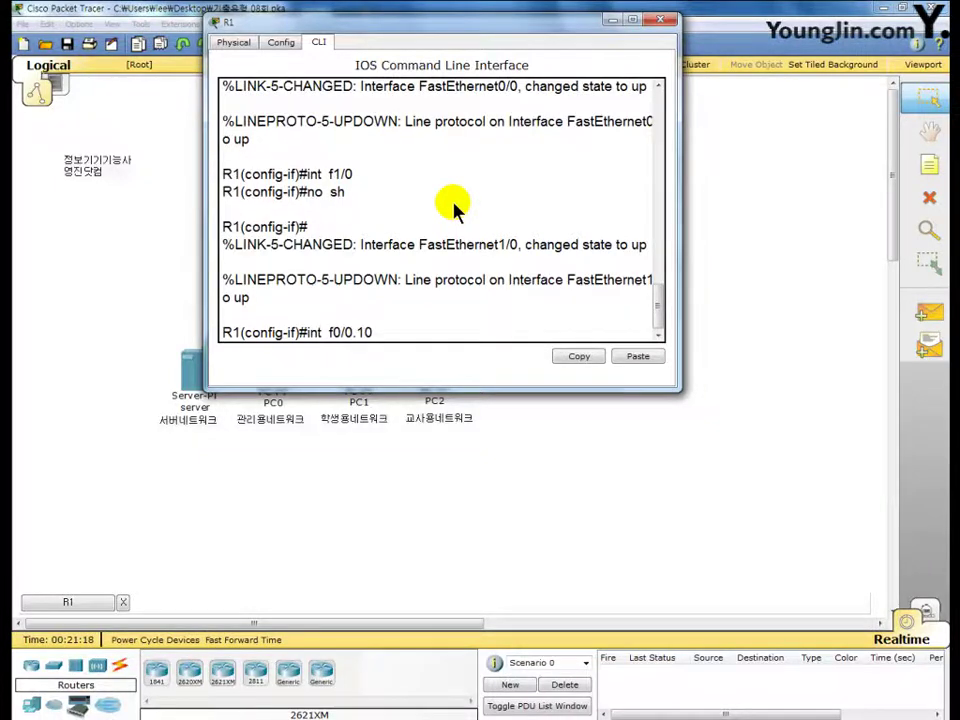
pyautogui.press('Return')
pyautogui.write('en')
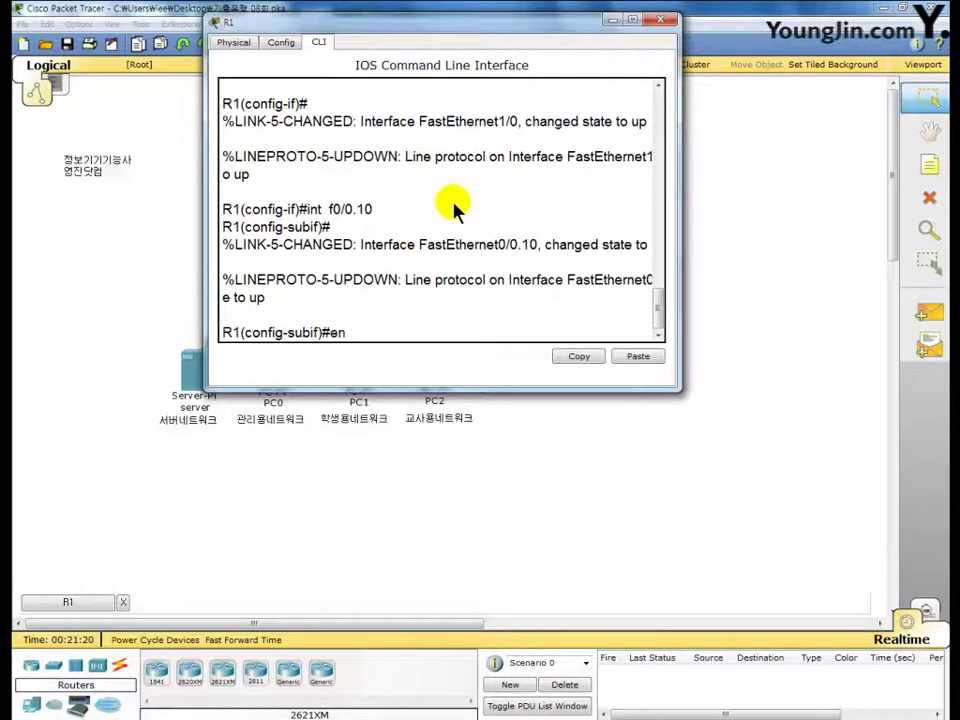
pyautogui.write(' d 10')
pyautogui.press('Return')
# - Assign IP address 120.3.255.254 with mask 255.252.0.0 to subinterface f0/0.10 and enable it
pyautogui.write('ip')
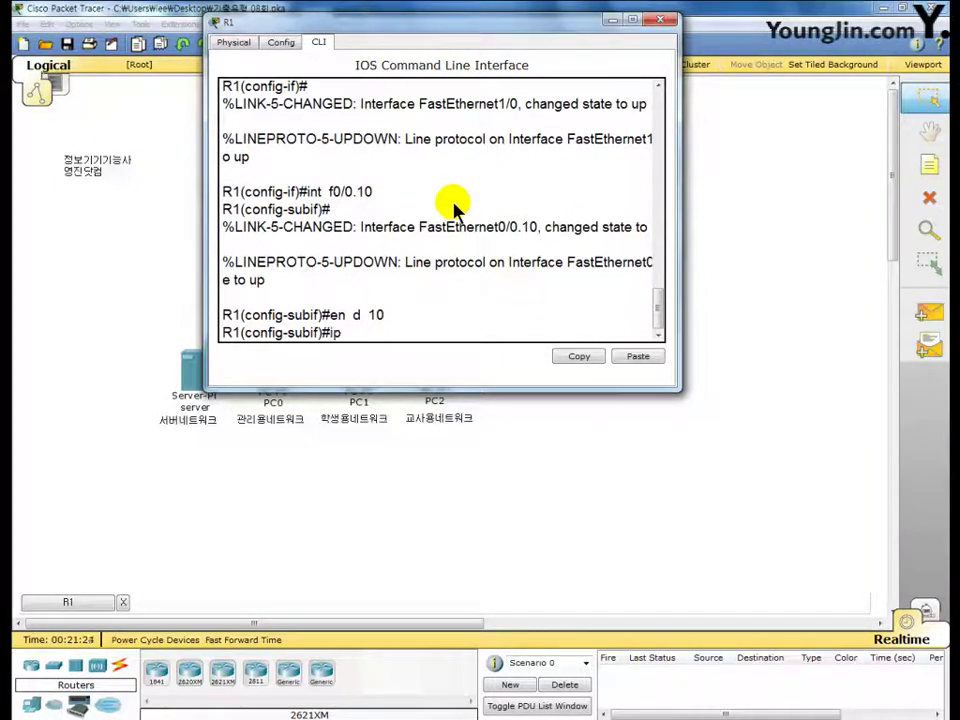
pyautogui.write(' add 1')
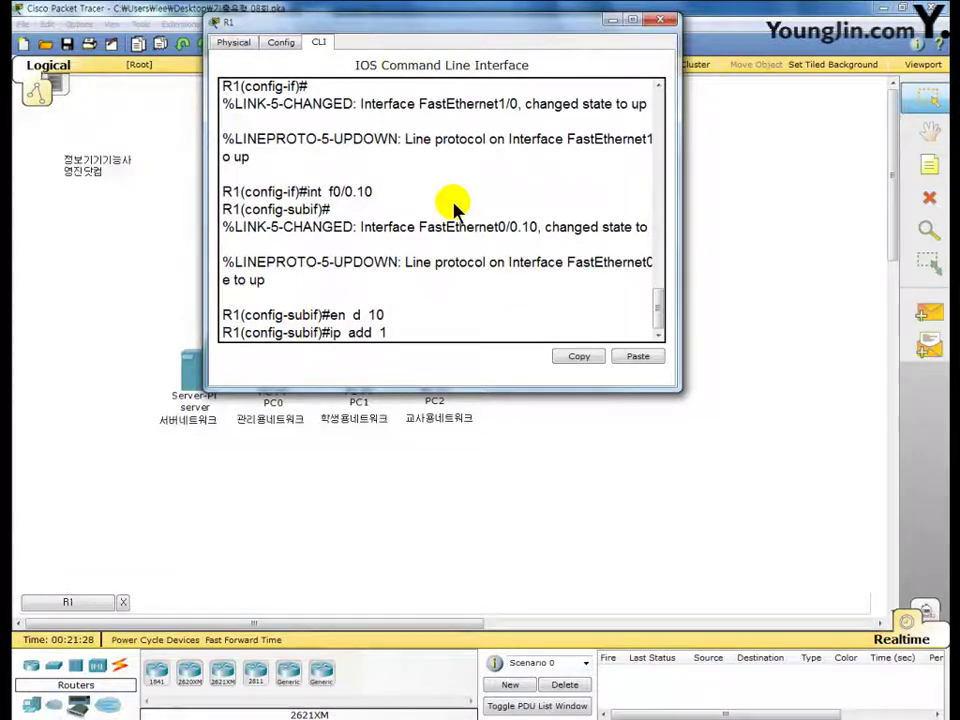
pyautogui.write('20.3.255.254')
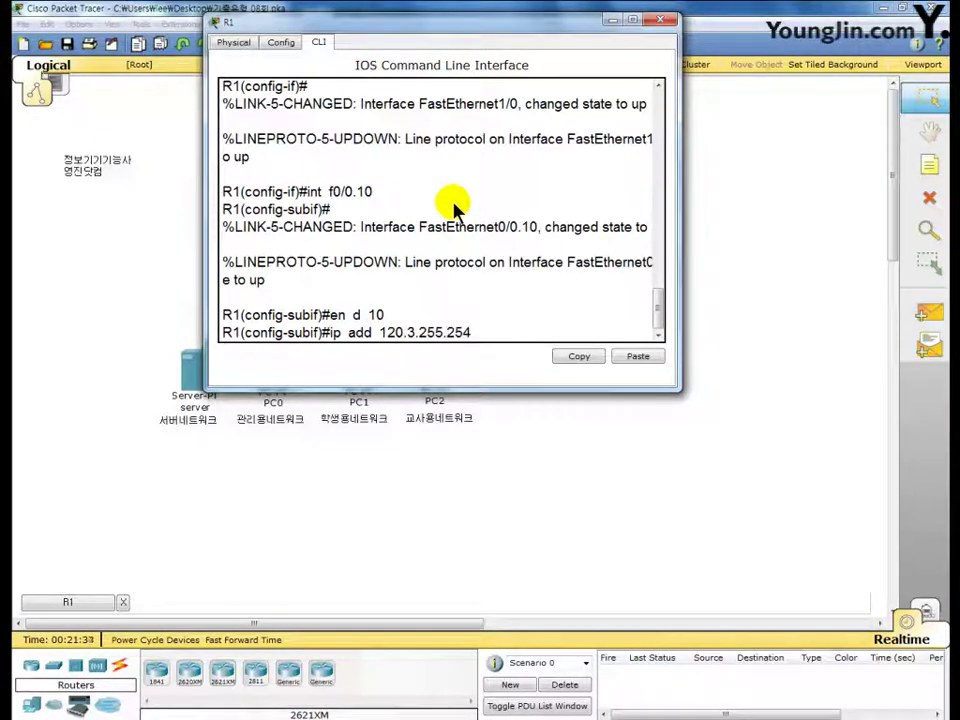
pyautogui.write(' 255')
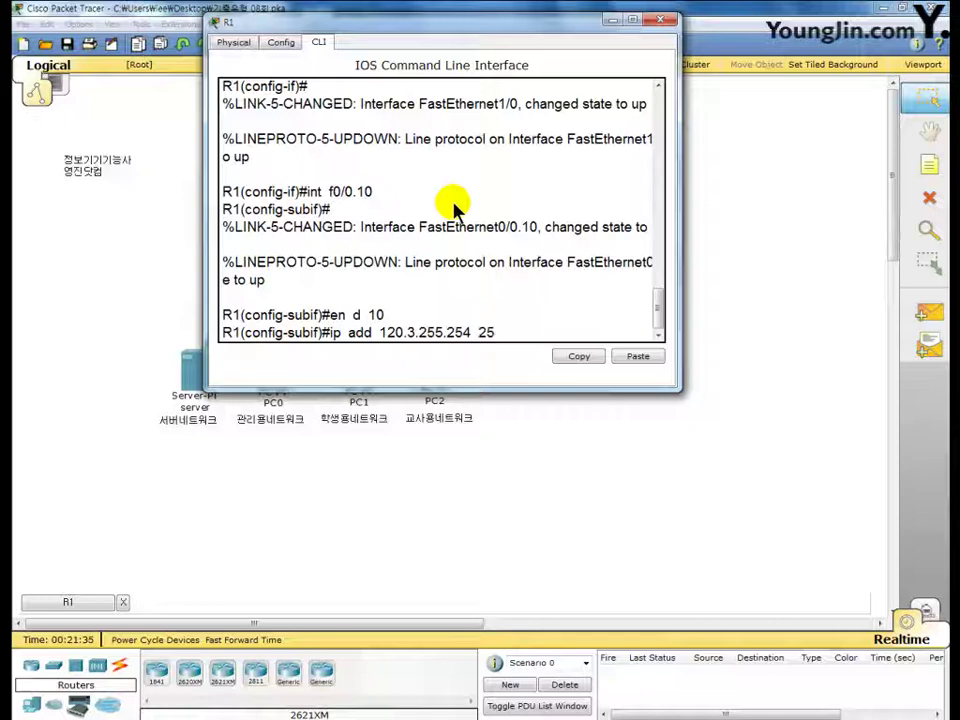
pyautogui.write('.252.0.0')
pyautogui.press('Return')
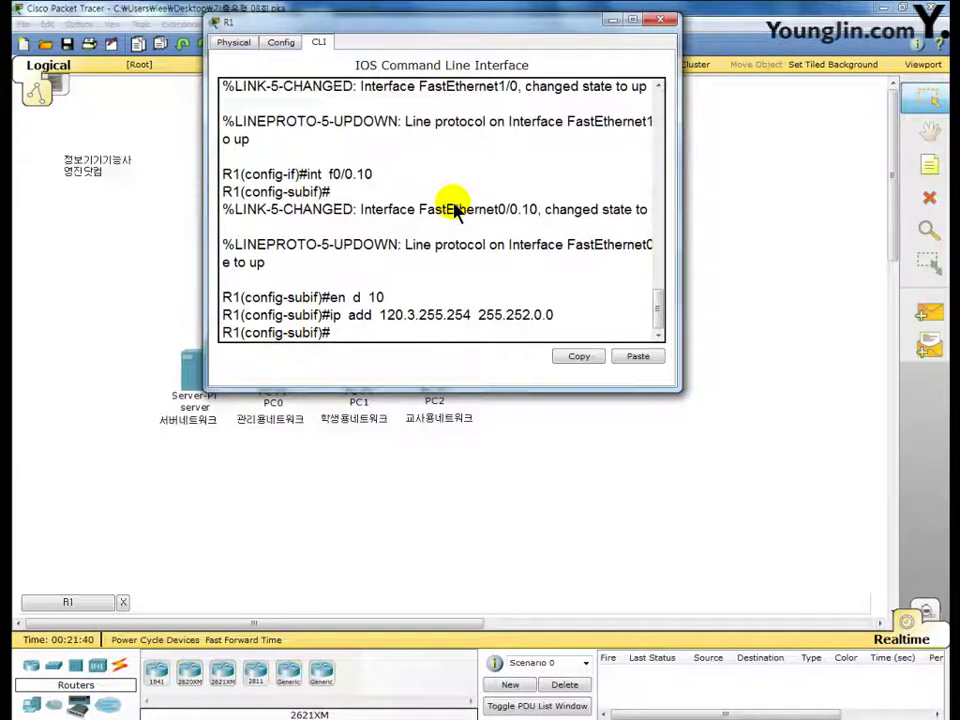
pyautogui.write('no sh')
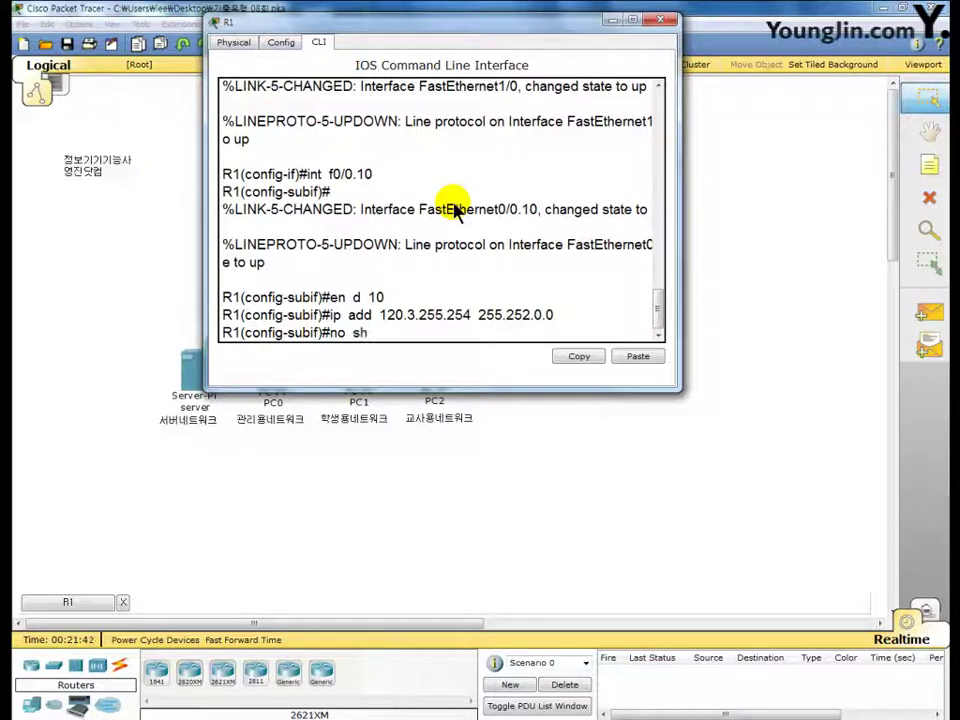
pyautogui.press('Return')
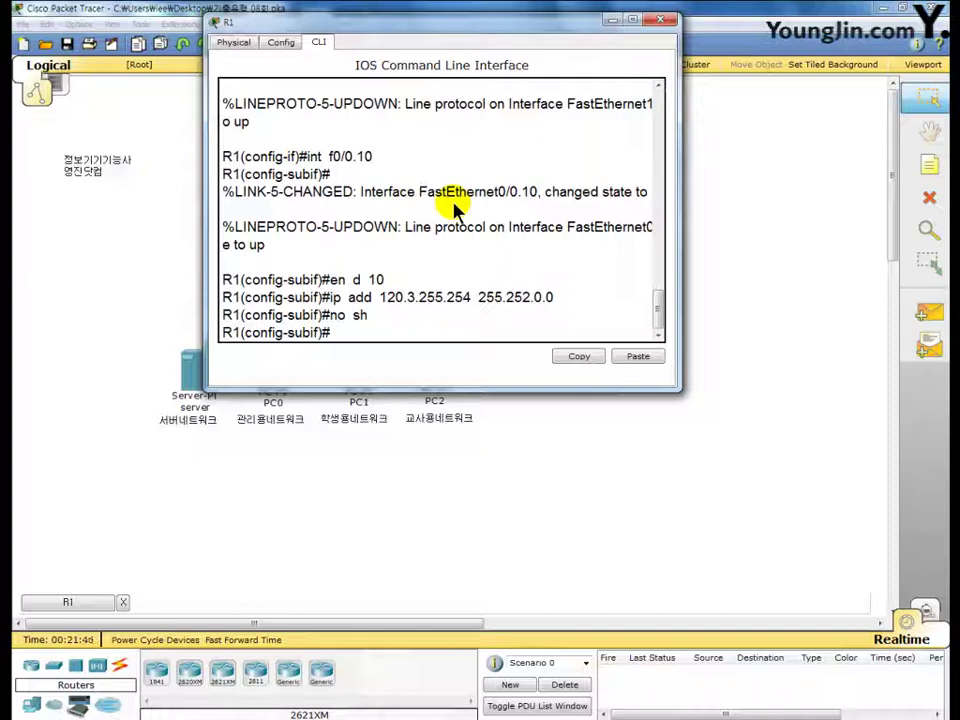
# - Create subinterface f0/0.20 on R1 and set its dot1Q encapsulation to VLAN 20
pyautogui.write('int')
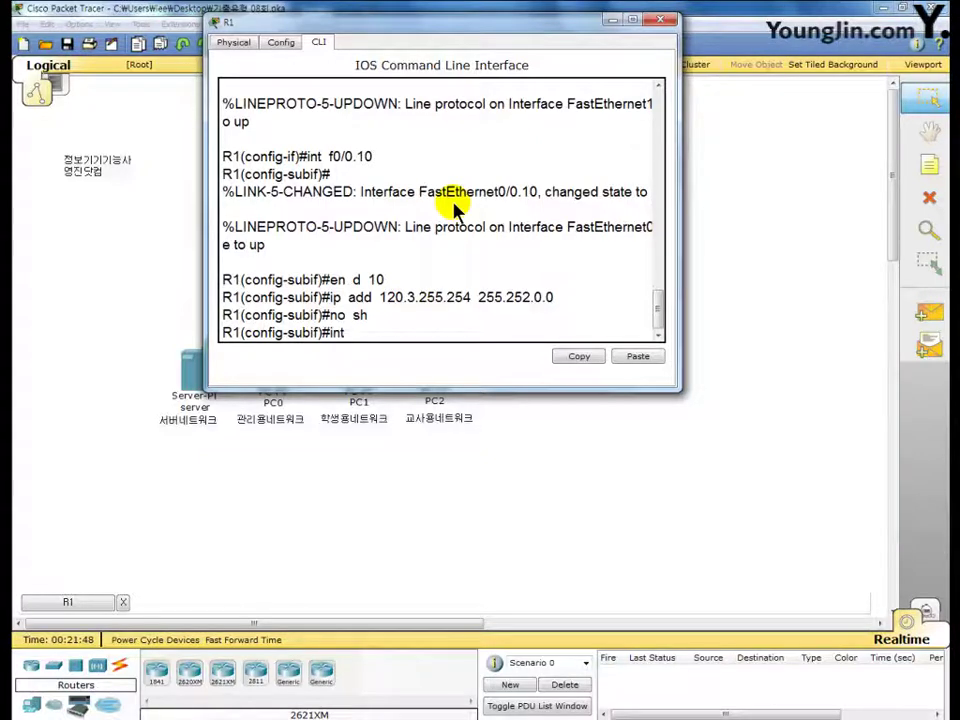
pyautogui.write(' f0/0.20')
pyautogui.press('Return')
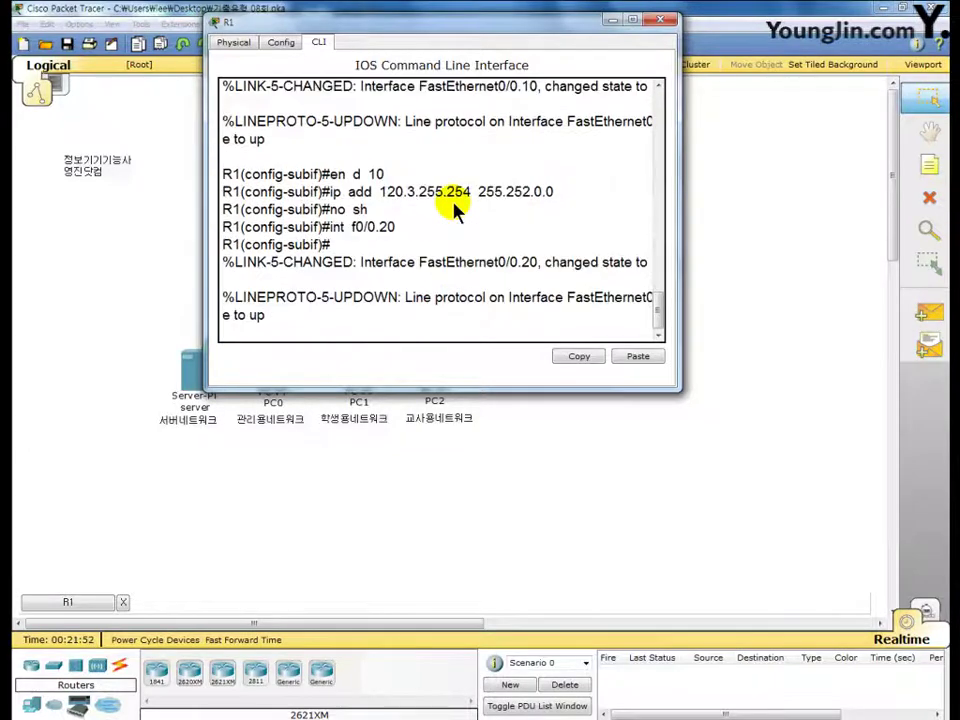
pyautogui.write('en d')
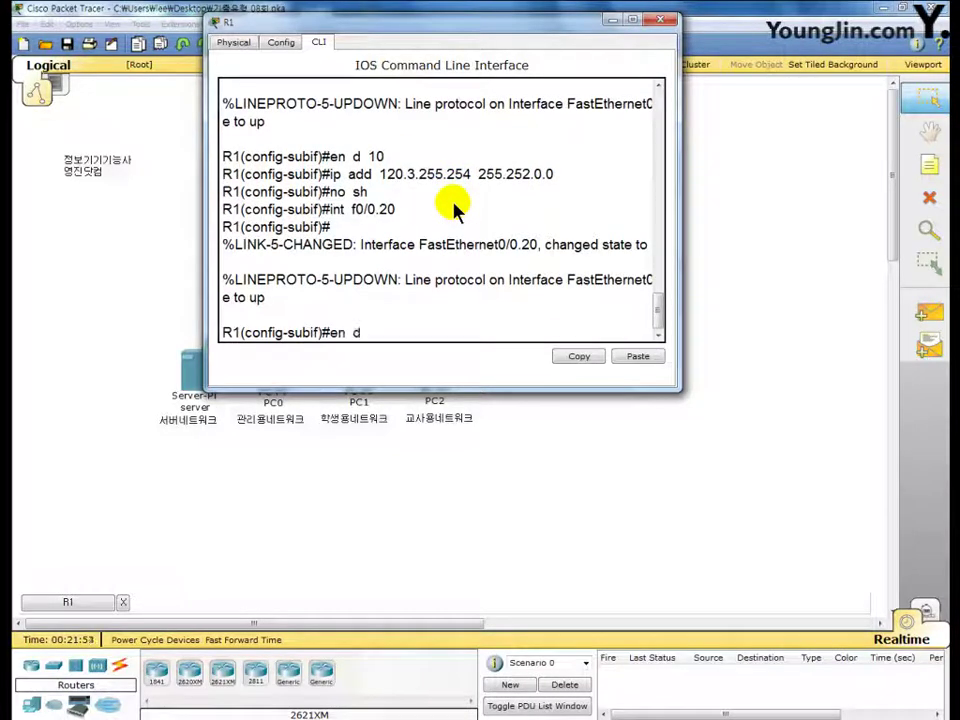
pyautogui.write(' 20')
pyautogui.press('Return')
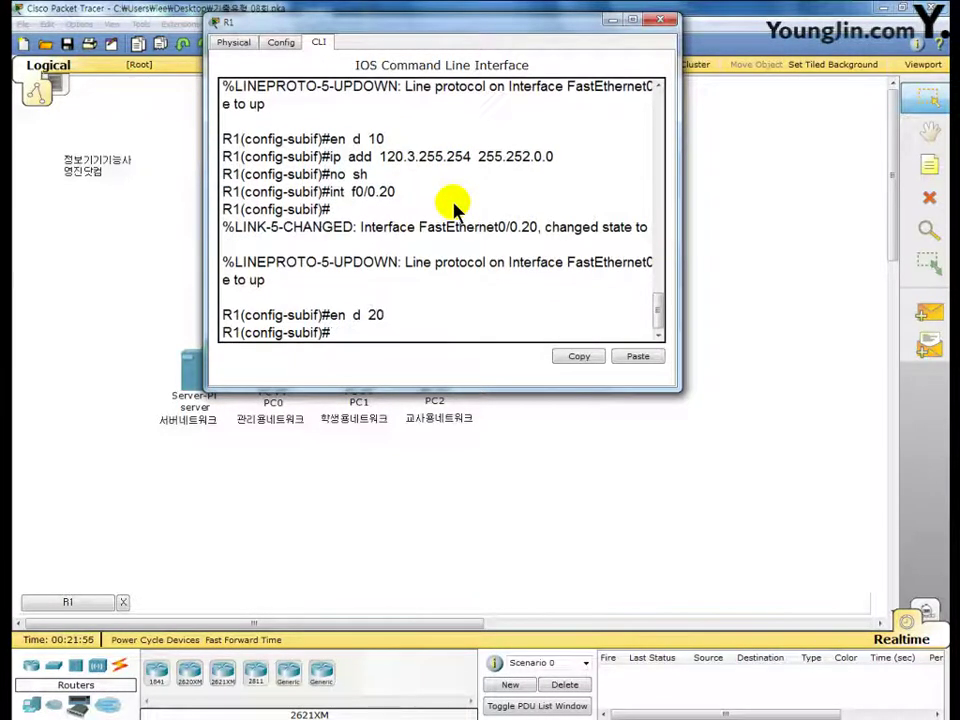
# - Assign IP address 120.35.255.254 with mask 255.252.0.0 to subinterface f0/0.20 and enable it
pyautogui.write('ip a')
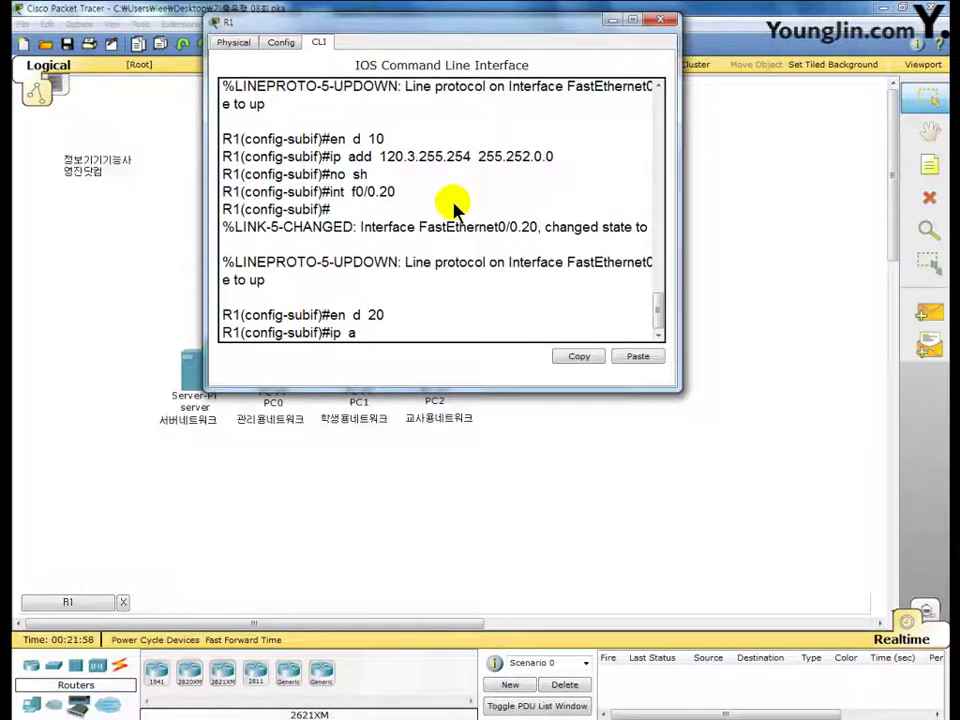
pyautogui.write('dd ')
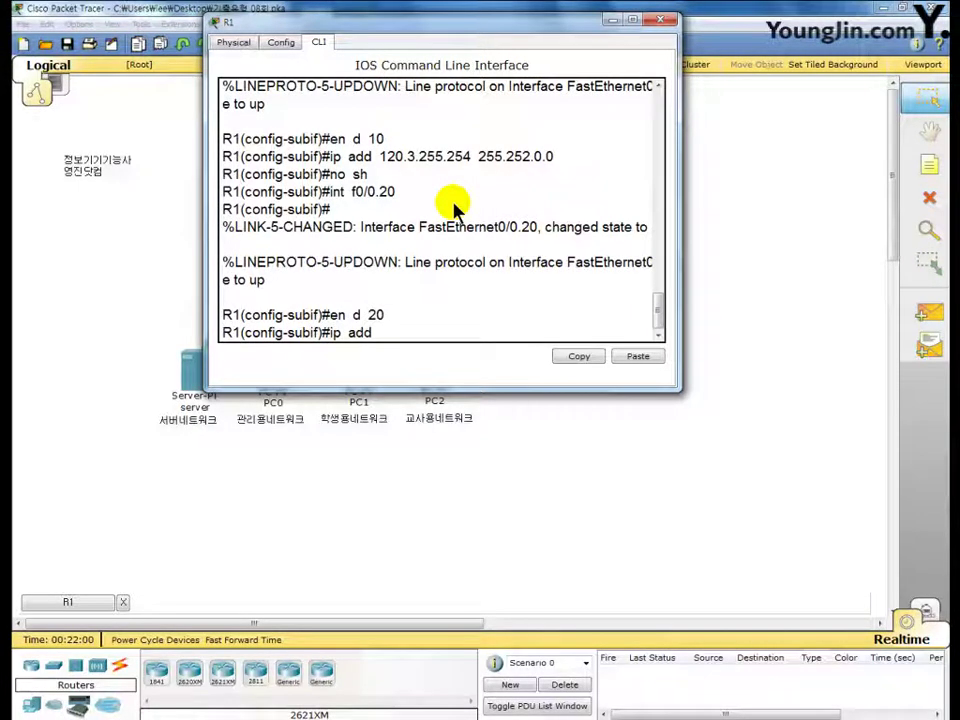
pyautogui.write('120.35.255.254')
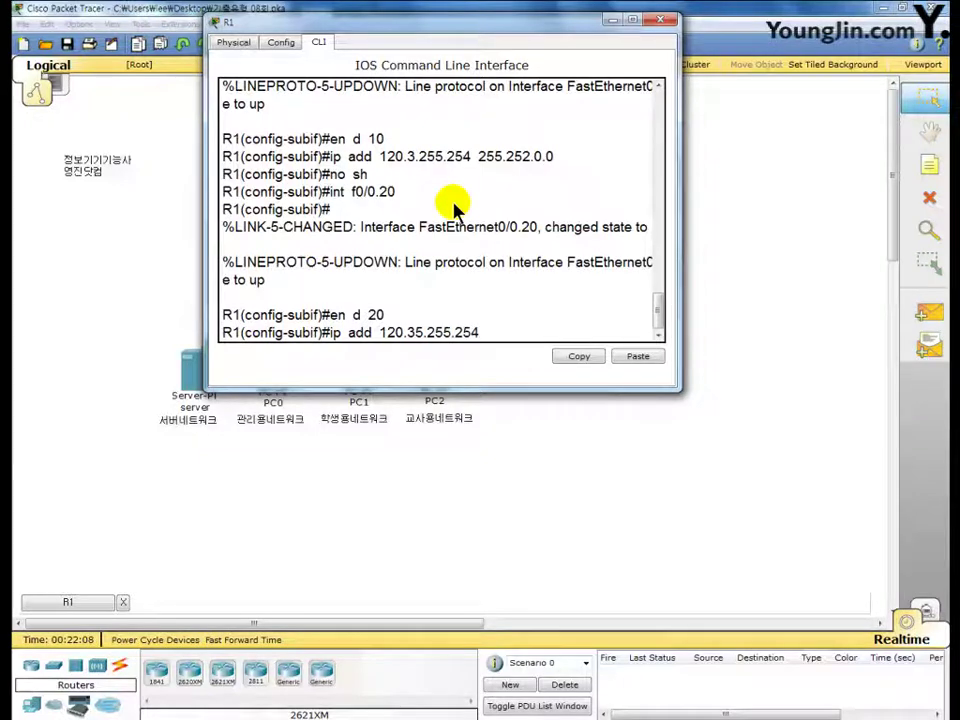
pyautogui.write(' 255.')
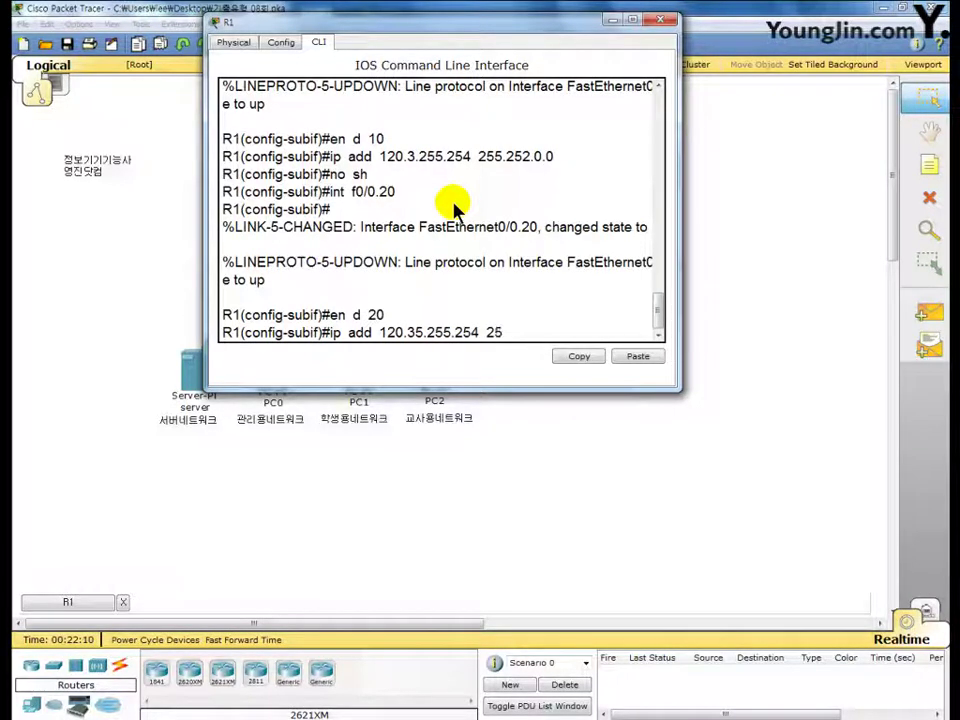
pyautogui.write('254.0.0')
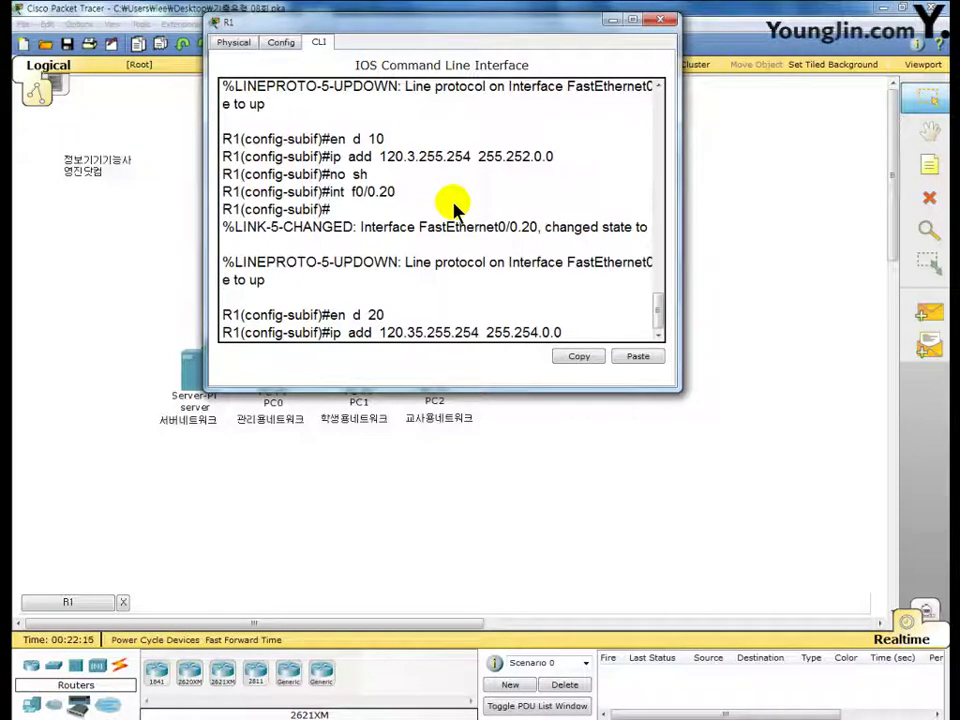
pyautogui.press('BackSpace')
pyautogui.press('BackSpace')
pyautogui.press('BackSpace')
pyautogui.press('BackSpace')
pyautogui.press('BackSpace')
pyautogui.write('2.0.0')
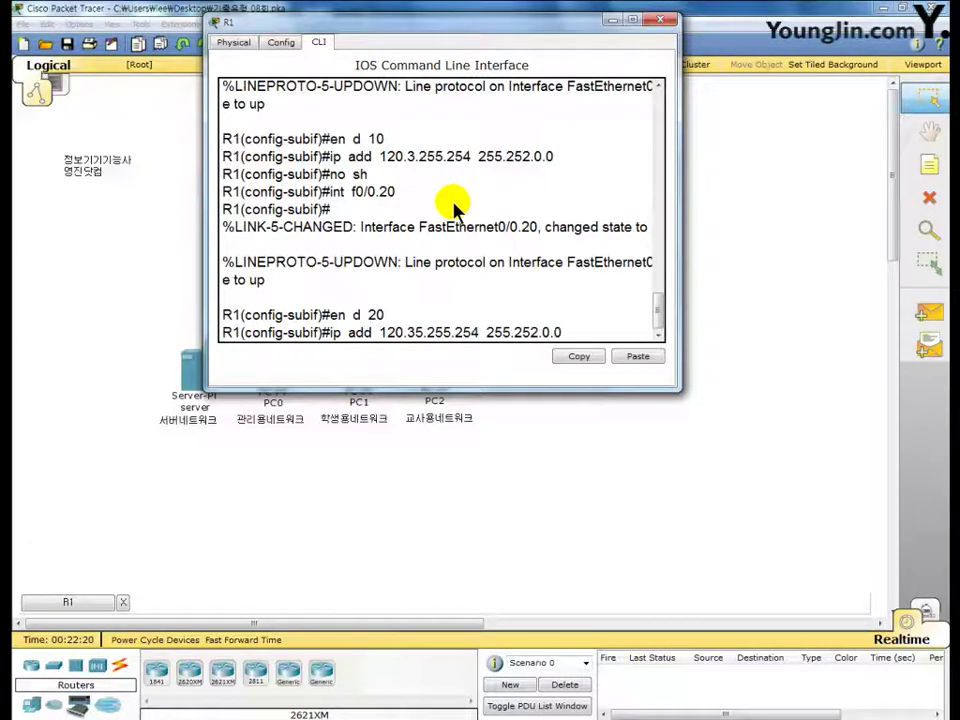
pyautogui.press('Return')
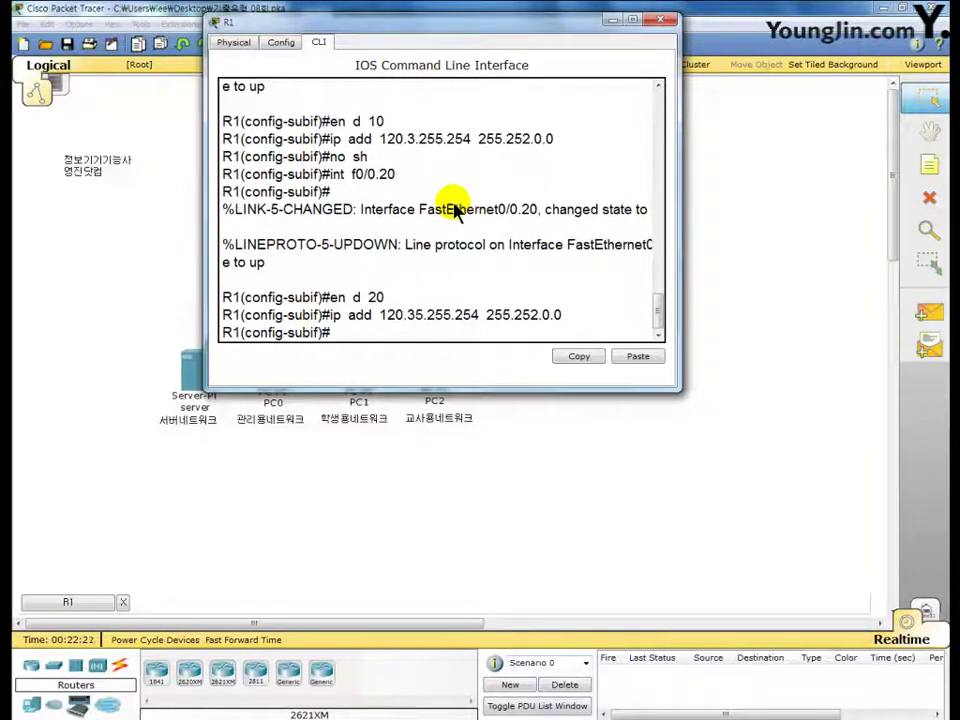
pyautogui.write('no sh')
pyautogui.press('Return')
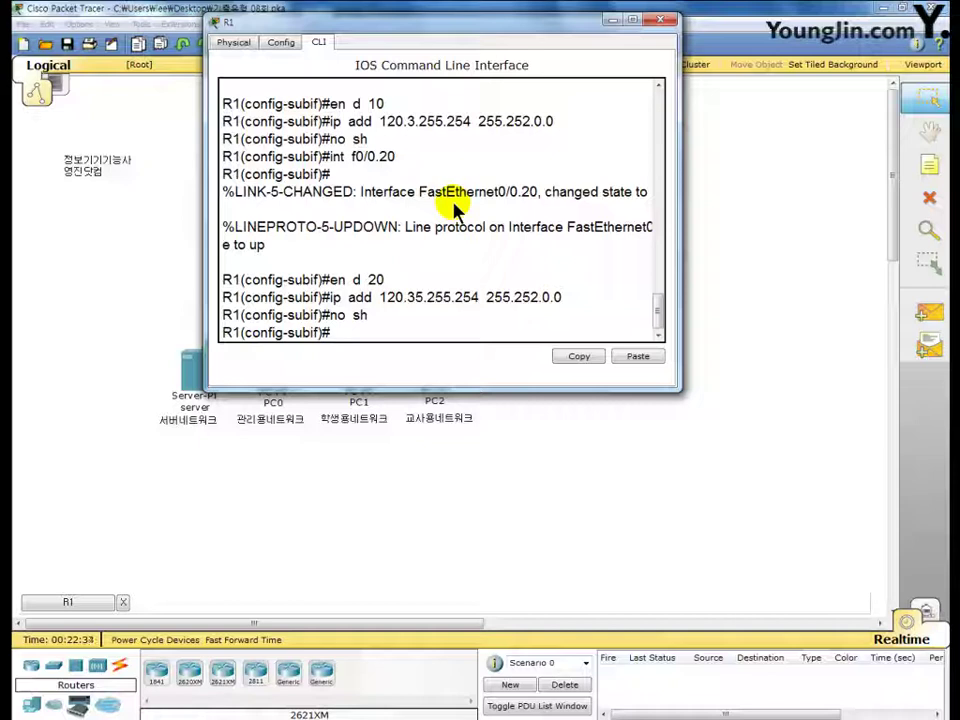
# - Create subinterface f1/0.30 on R1 and set its dot1Q encapsulation to VLAN 30
pyautogui.write('int  f')
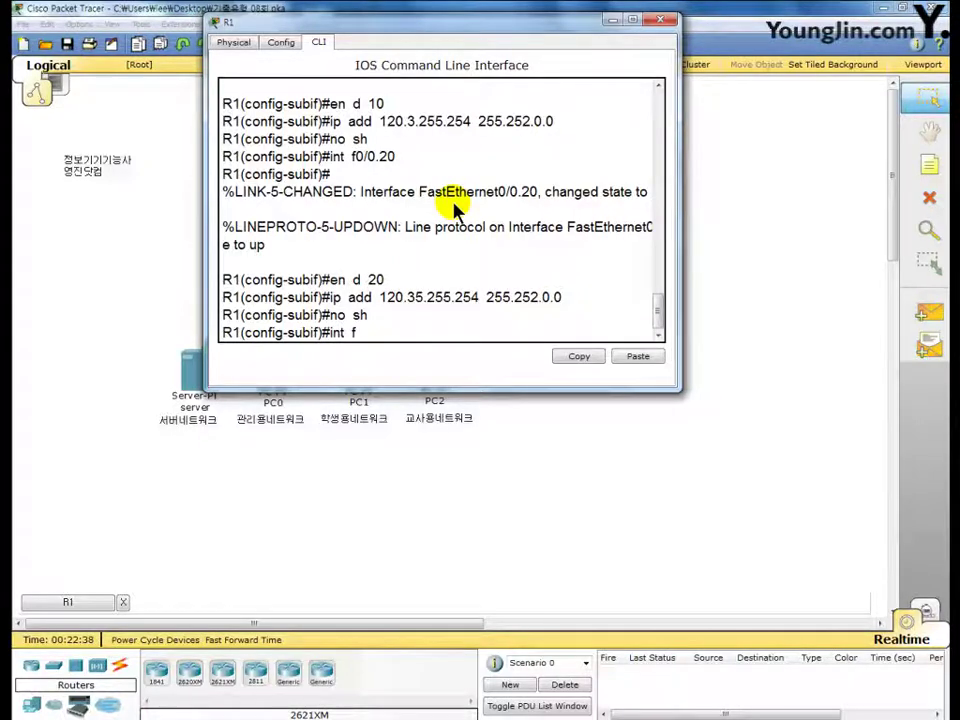
pyautogui.write('1/0.30')
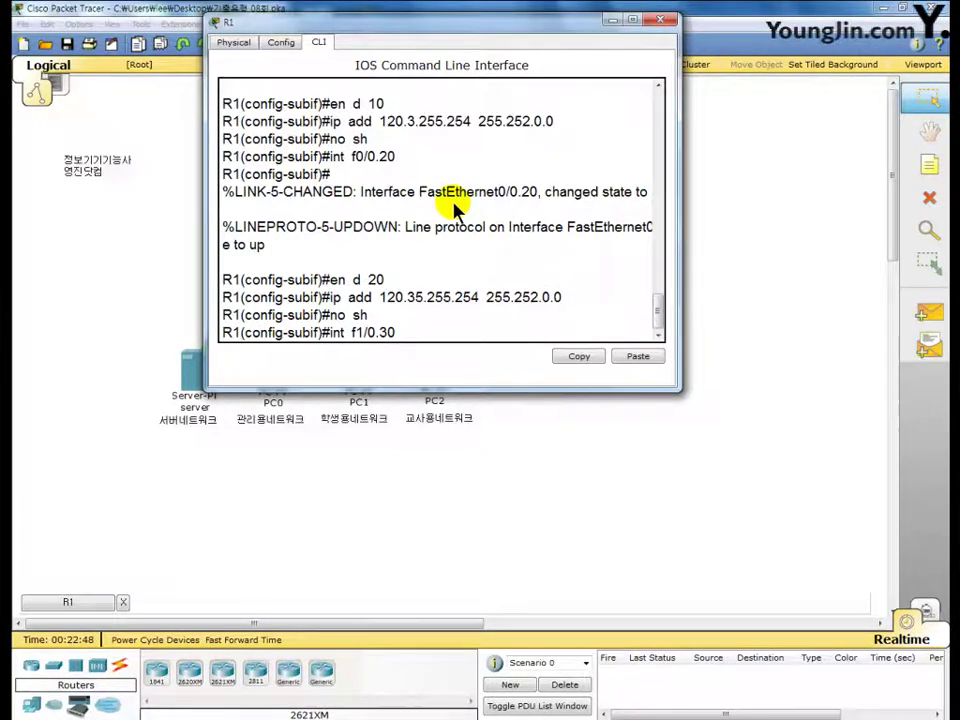
pyautogui.press('Return')
pyautogui.press('Return')
pyautogui.write('en d 30')
pyautogui.press('Return')
# - Assign IP address 120.67.255.254 with mask 255.252.0.0 to subinterface f1/0.30 and enable it
pyautogui.write('ip add')
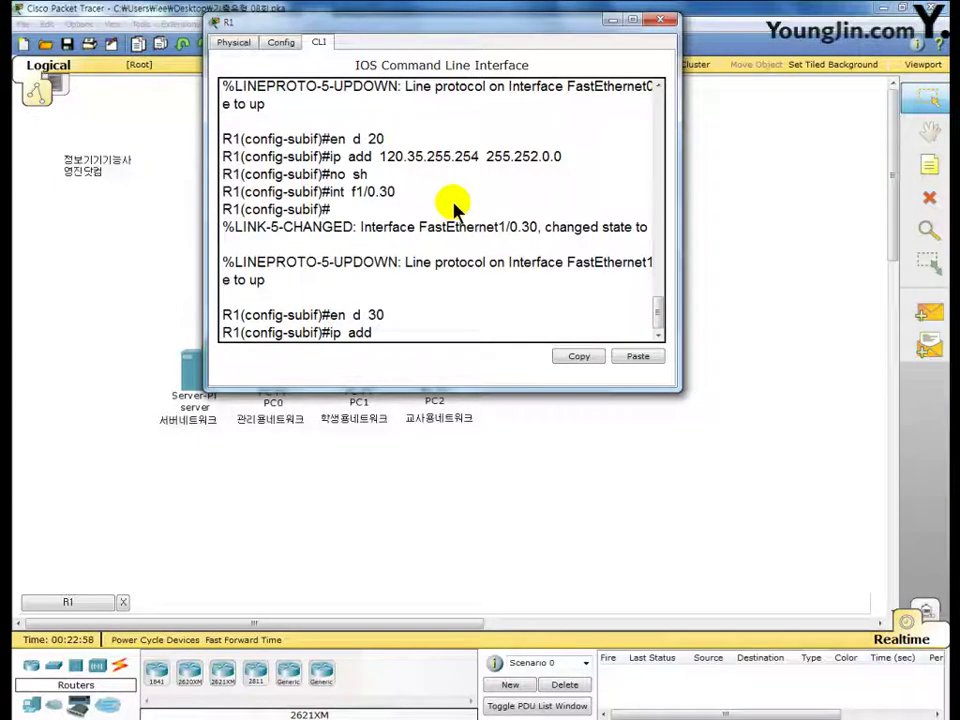
pyautogui.write('12')
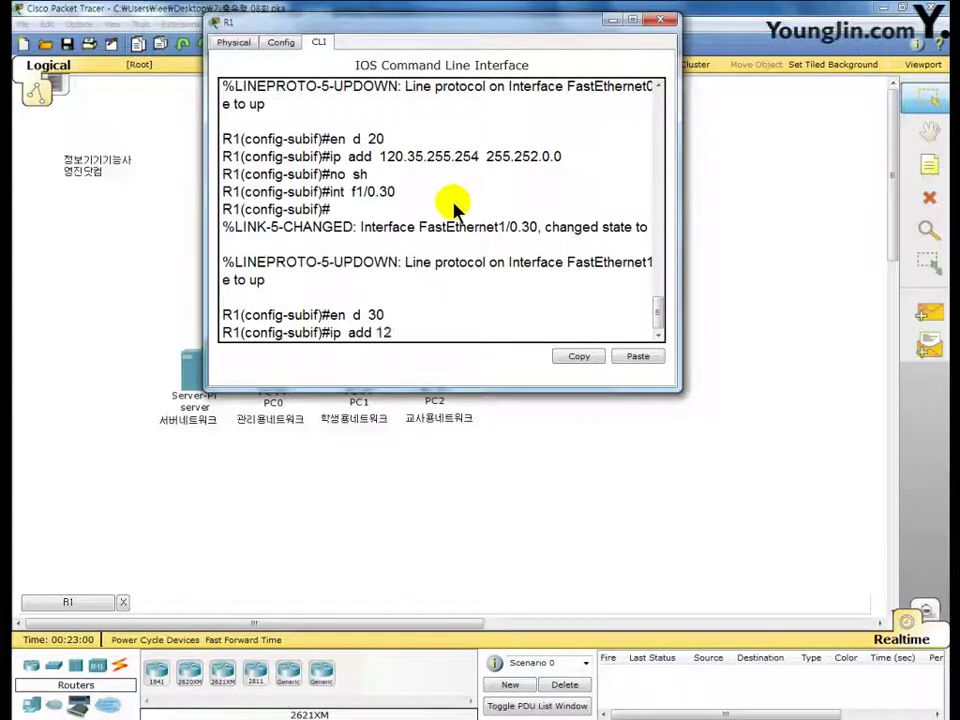
pyautogui.write('0.67.255.254')
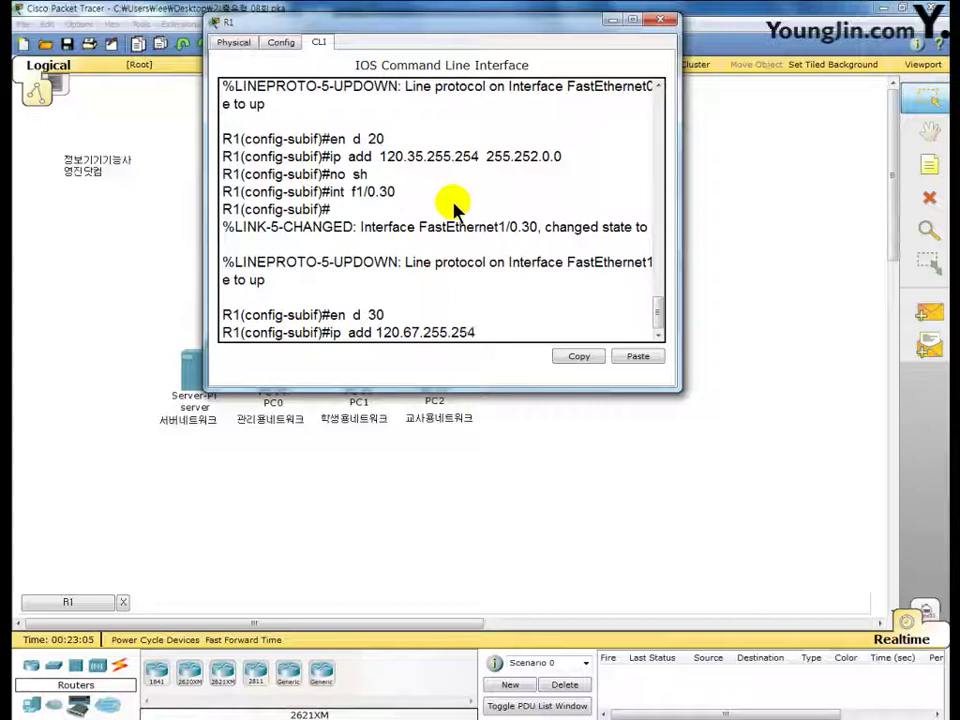
pyautogui.write(' 255.')
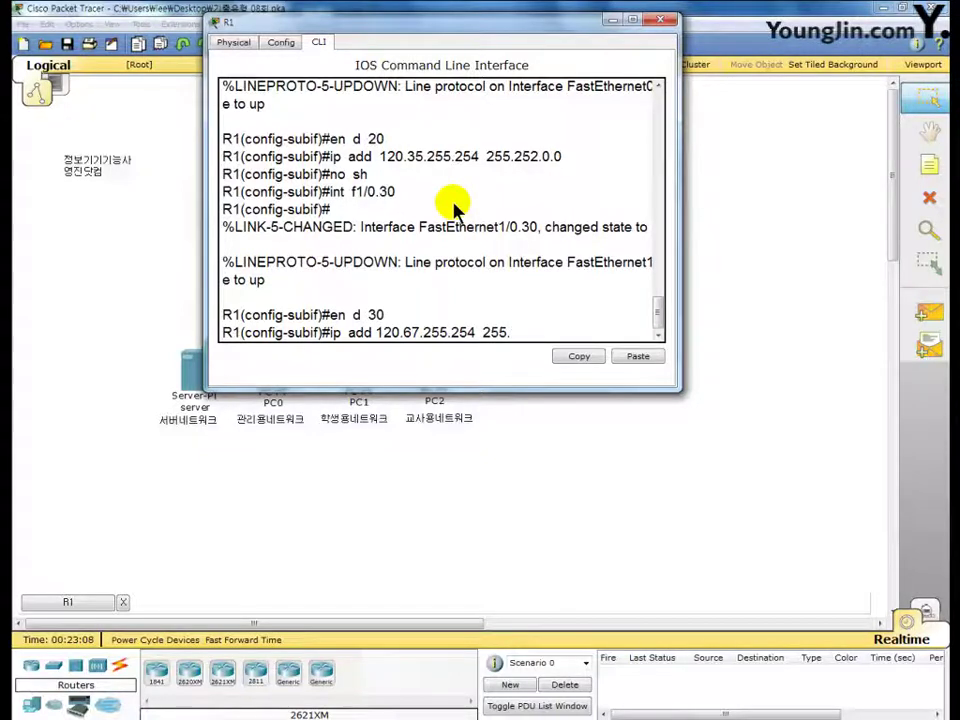
pyautogui.write('252.0.0')
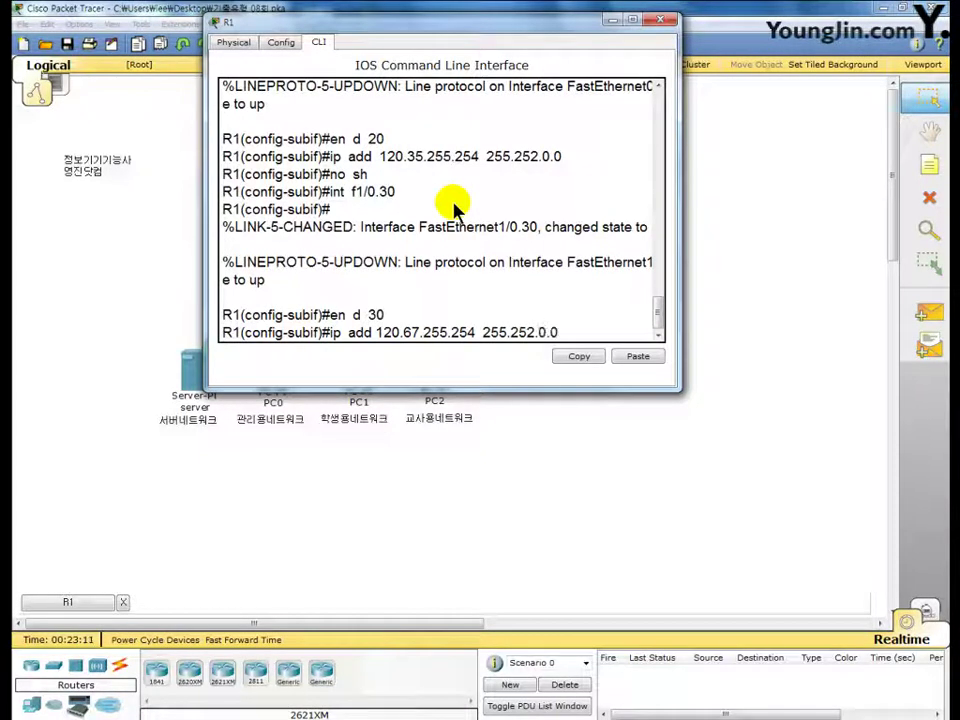
pyautogui.press('Return')
pyautogui.write('n')
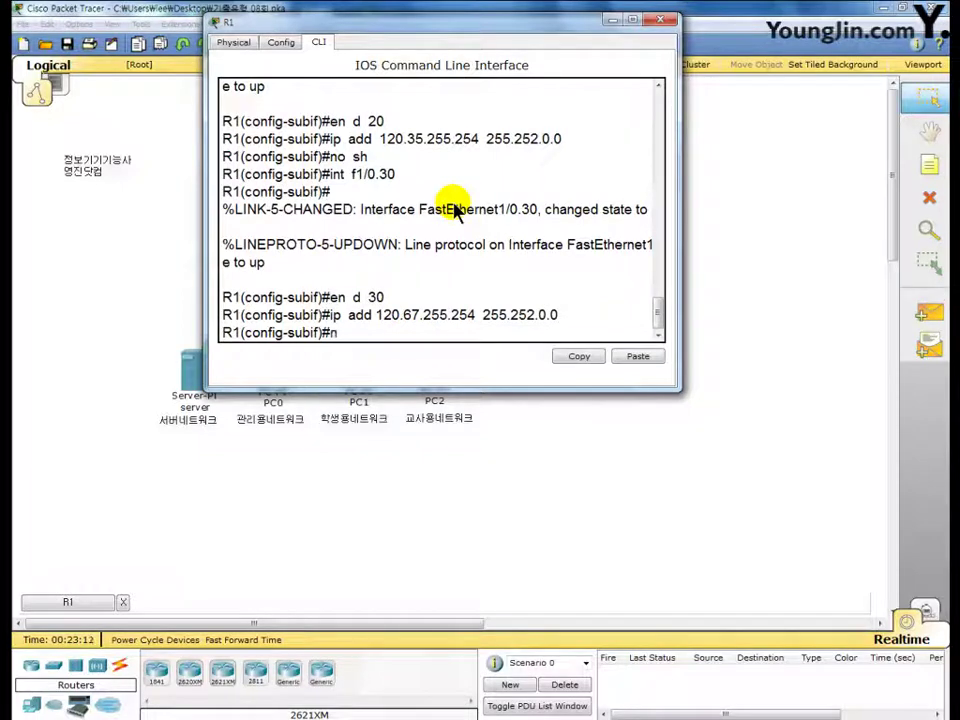
pyautogui.write('o sh')
pyautogui.press('Return')
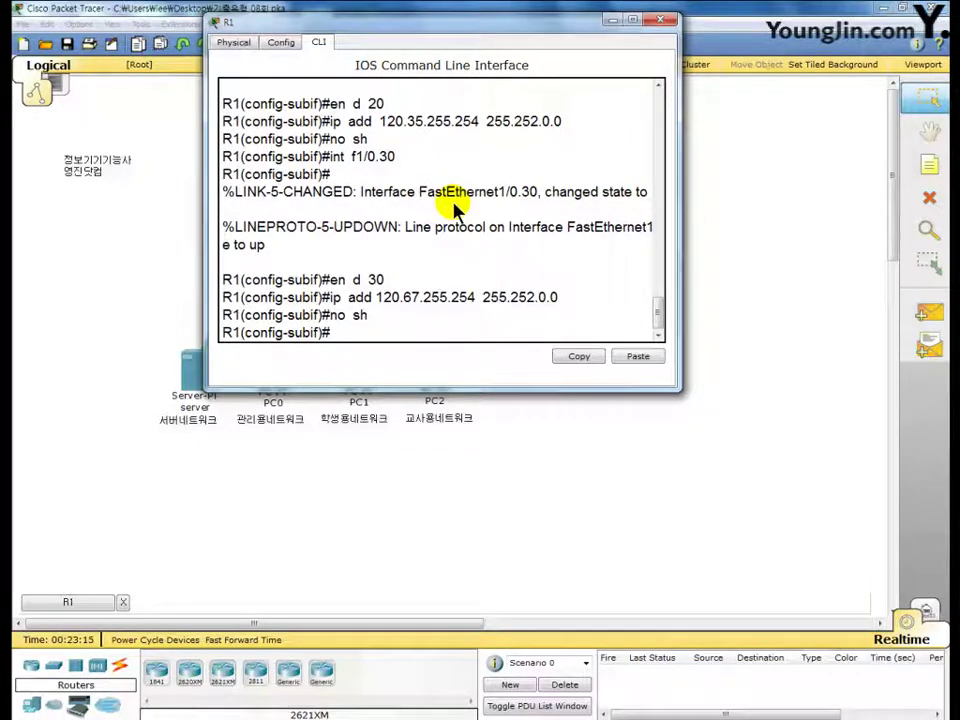
# - Create subinterface f1/0.40 on R1 and set its dot1Q encapsulation to VLAN 40
pyautogui.write('i')
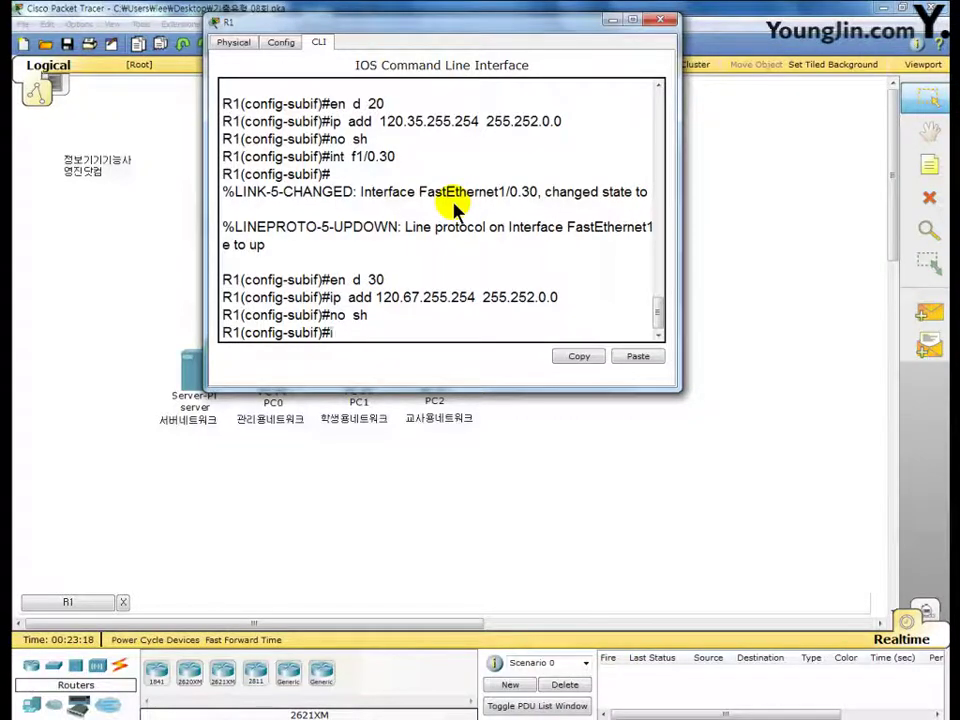
pyautogui.write('nt f1')
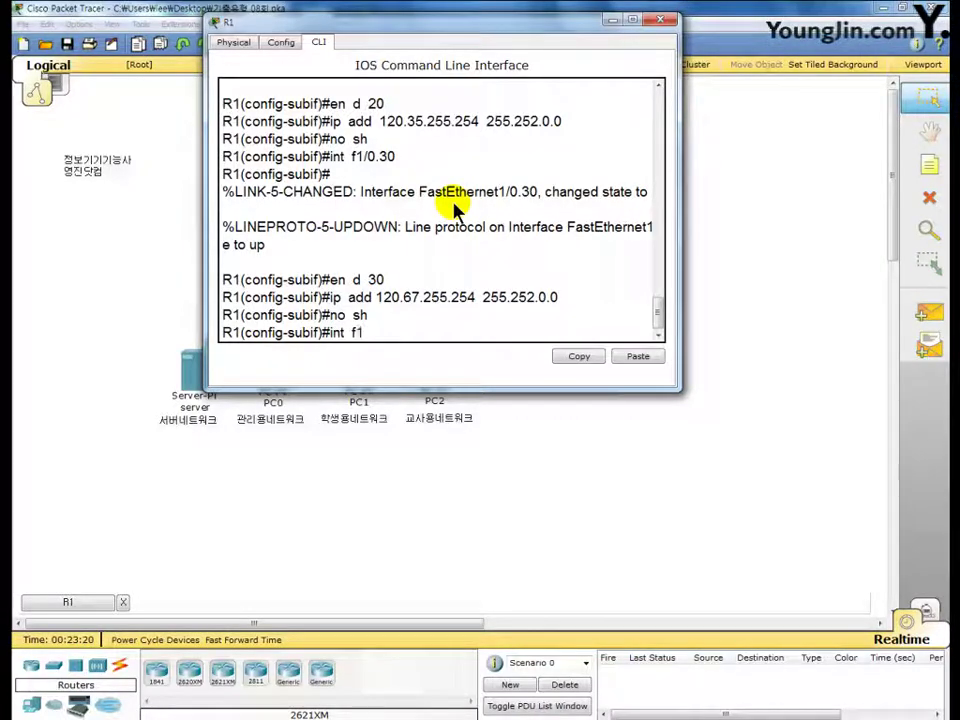
pyautogui.write('/0.3')
pyautogui.press('BackSpace')
pyautogui.write('40')
pyautogui.press('Return')
pyautogui.press('Return')
pyautogui.write('en  d  40')
pyautogui.press('Return')
# - Assign IP address 120.195.255.254 with mask 255.252.0.0 to subinterface f1/0.40 and enable it
pyautogui.write('ip')
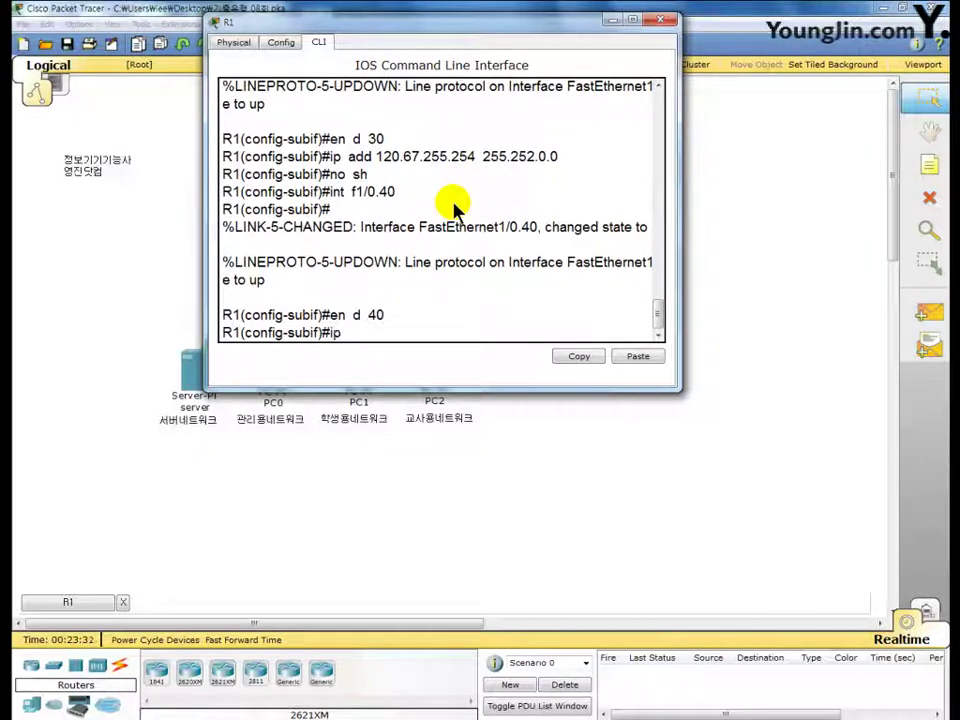
pyautogui.write(' add')
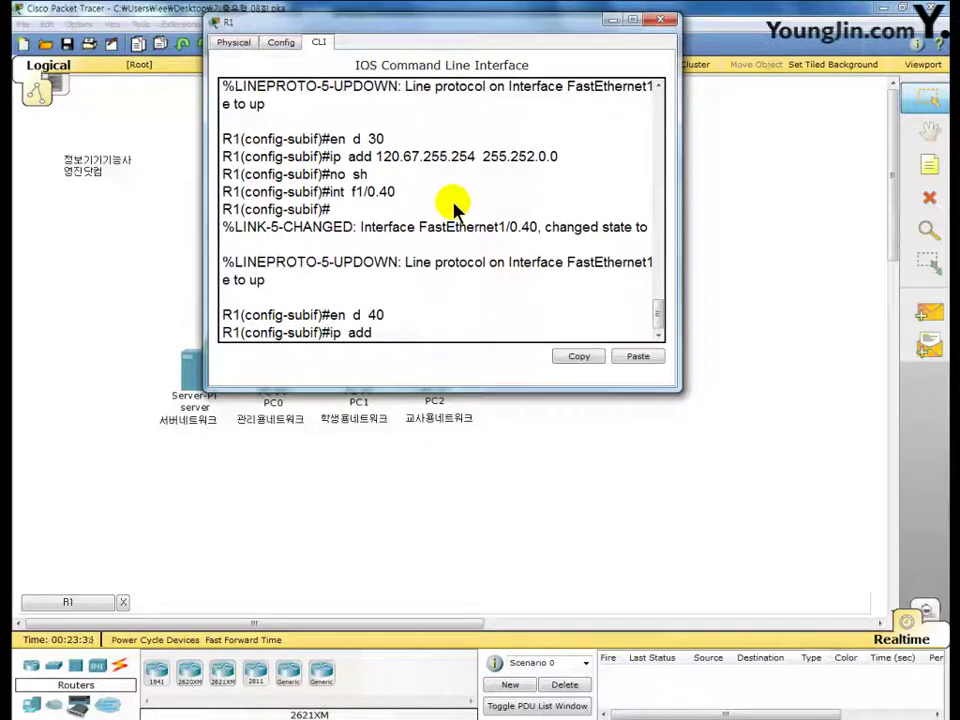
pyautogui.write(' 120.195.255.254')
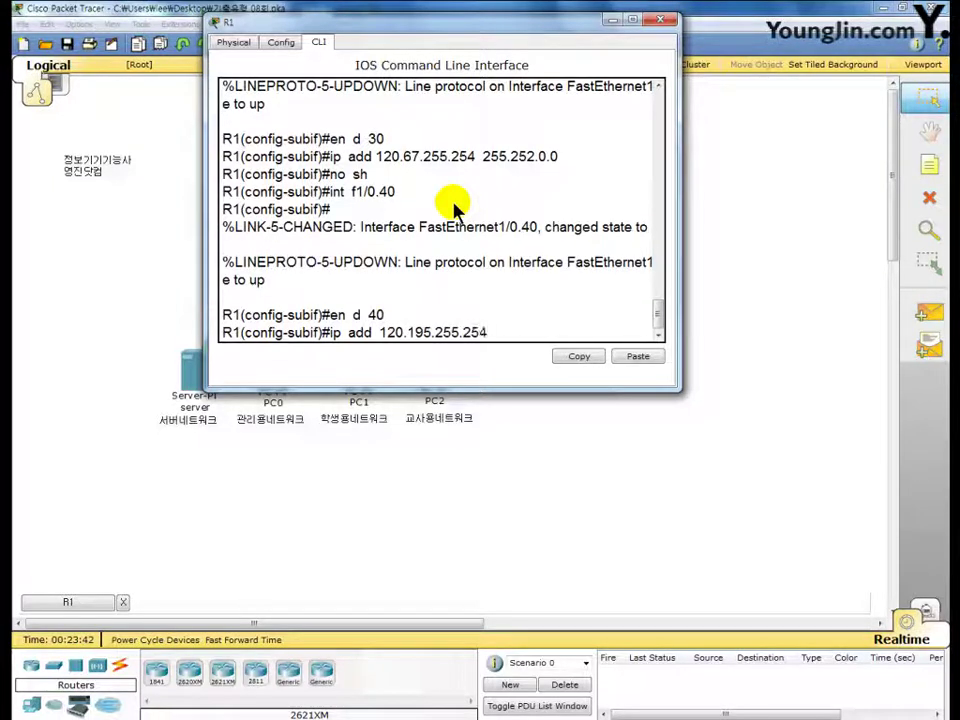
pyautogui.write(' 255')
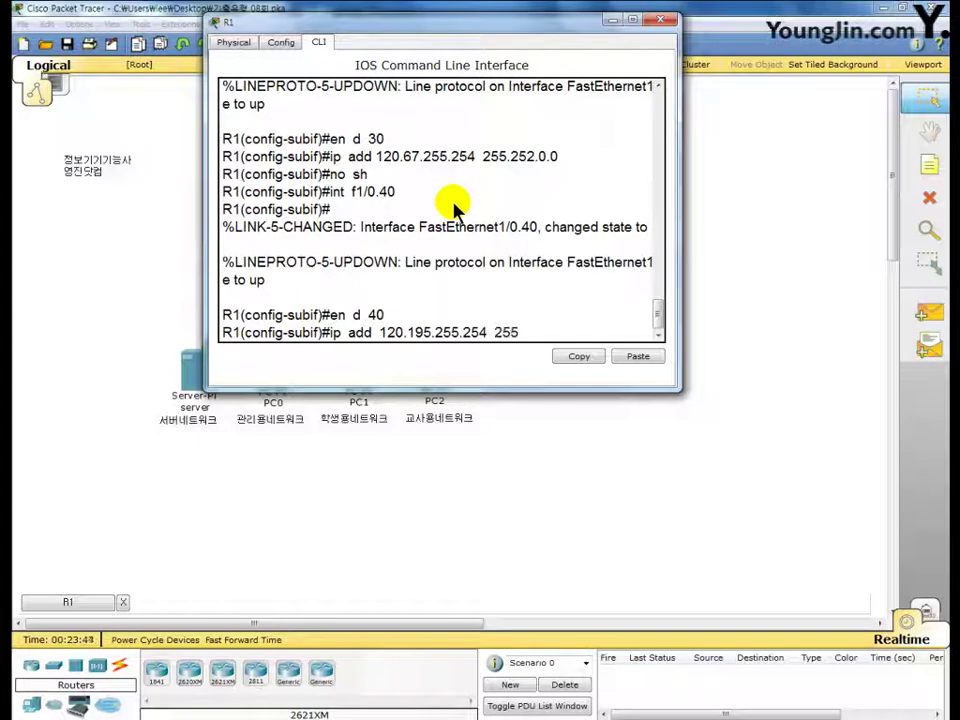
pyautogui.write('.252.')
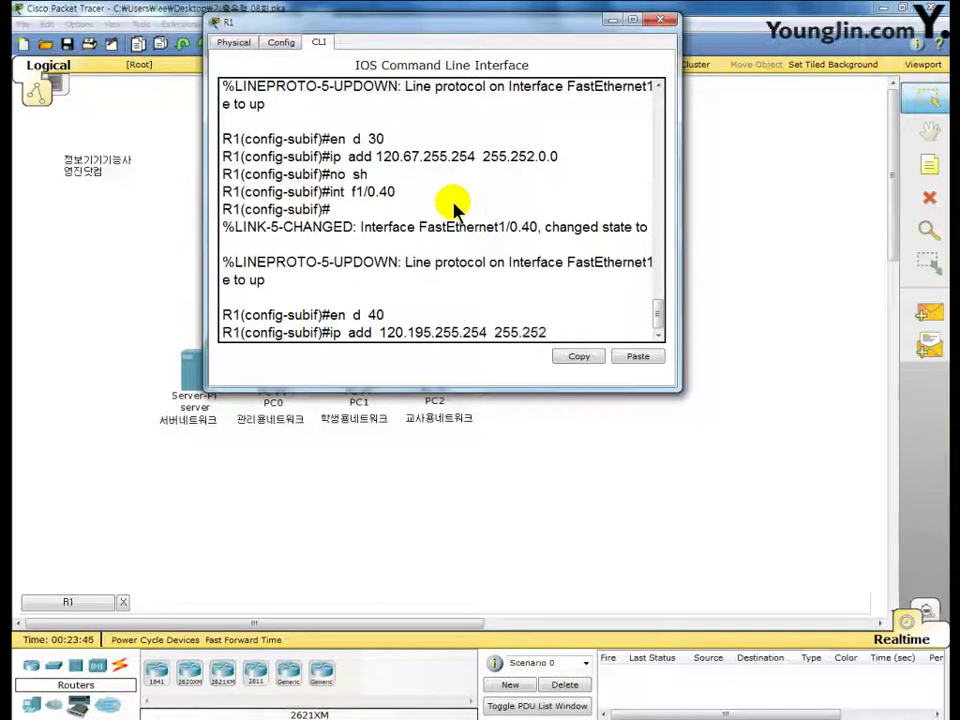
pyautogui.write('0.0')
pyautogui.press('Return')
pyautogui.write('no sh')
pyautogui.press('Return')
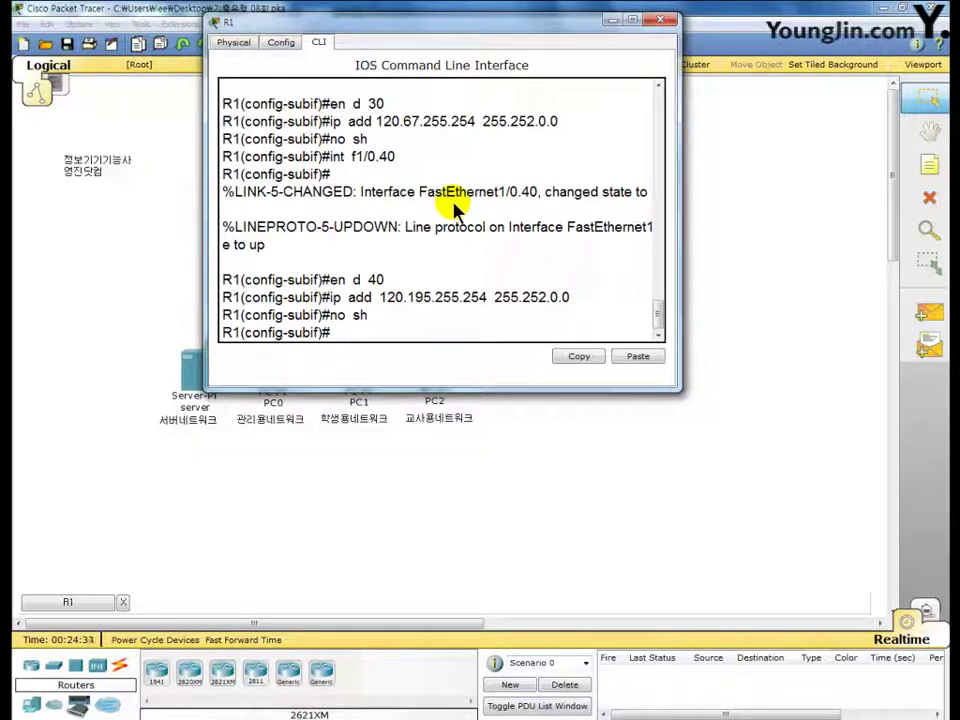
# - Exclude the addresses 120.35.255.254 through 120.35.255.255 from DHCP assignment on R1
pyautogui.write('ip dh')
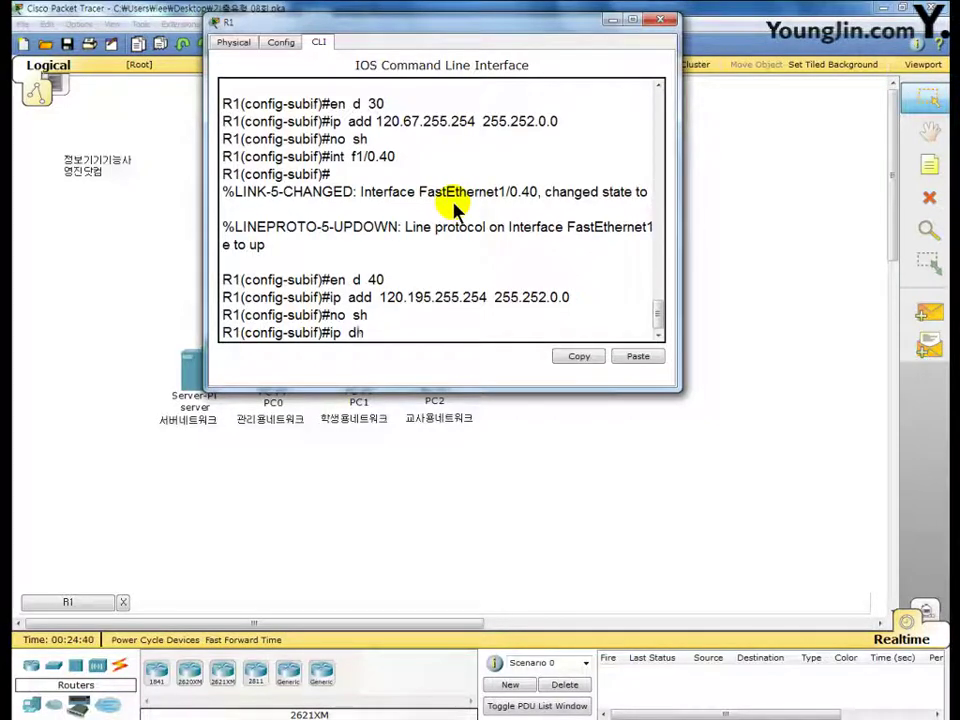
pyautogui.write('cp ex 120.35.255')
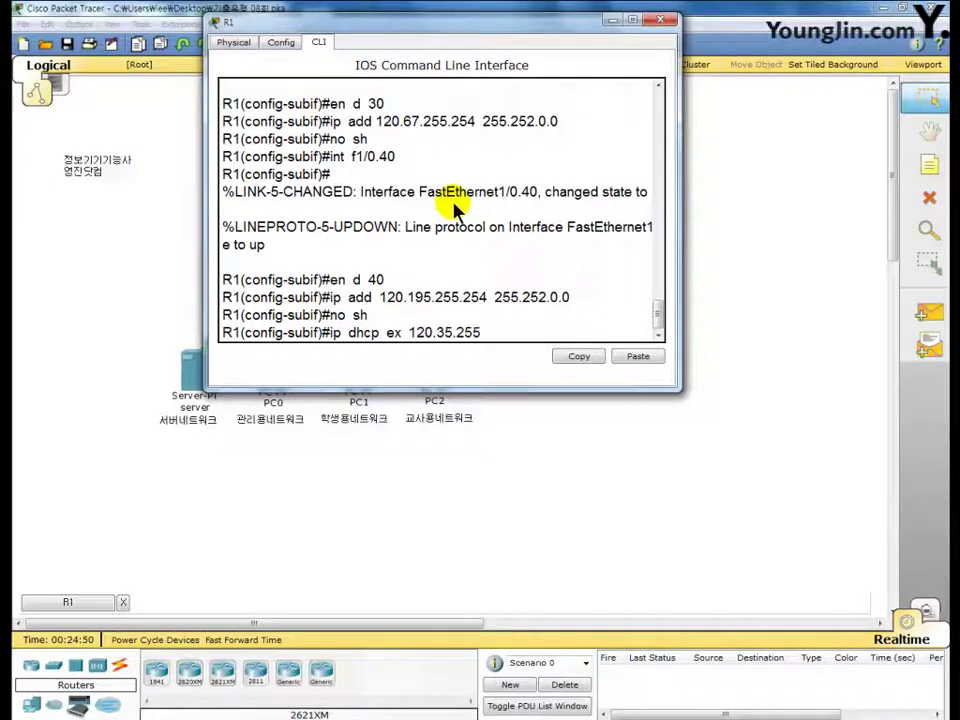
pyautogui.write('.254')
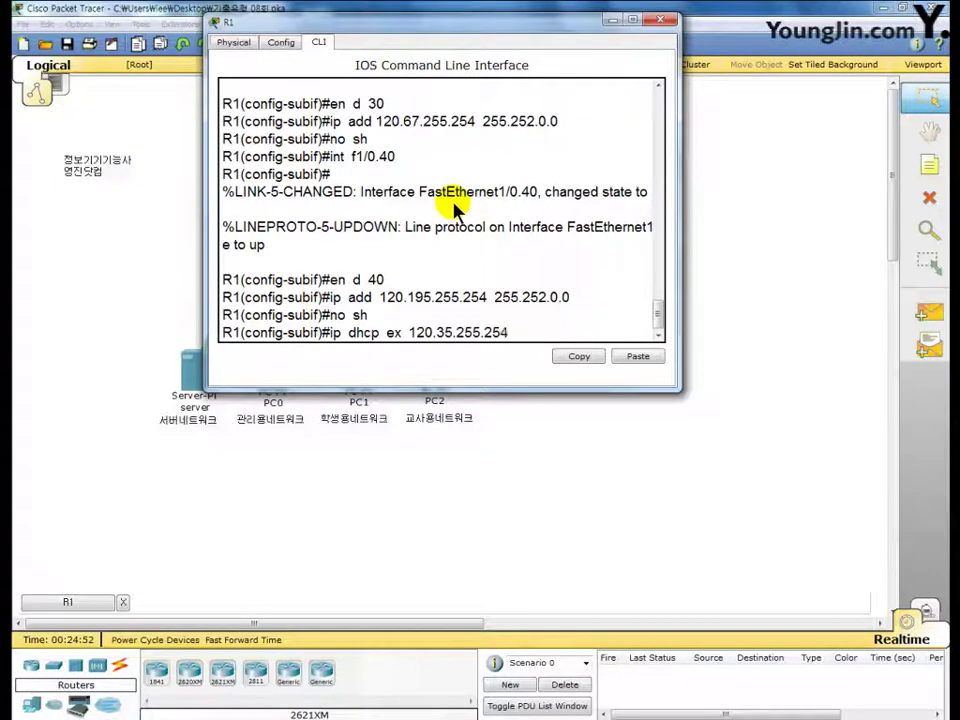
pyautogui.write(' 120')
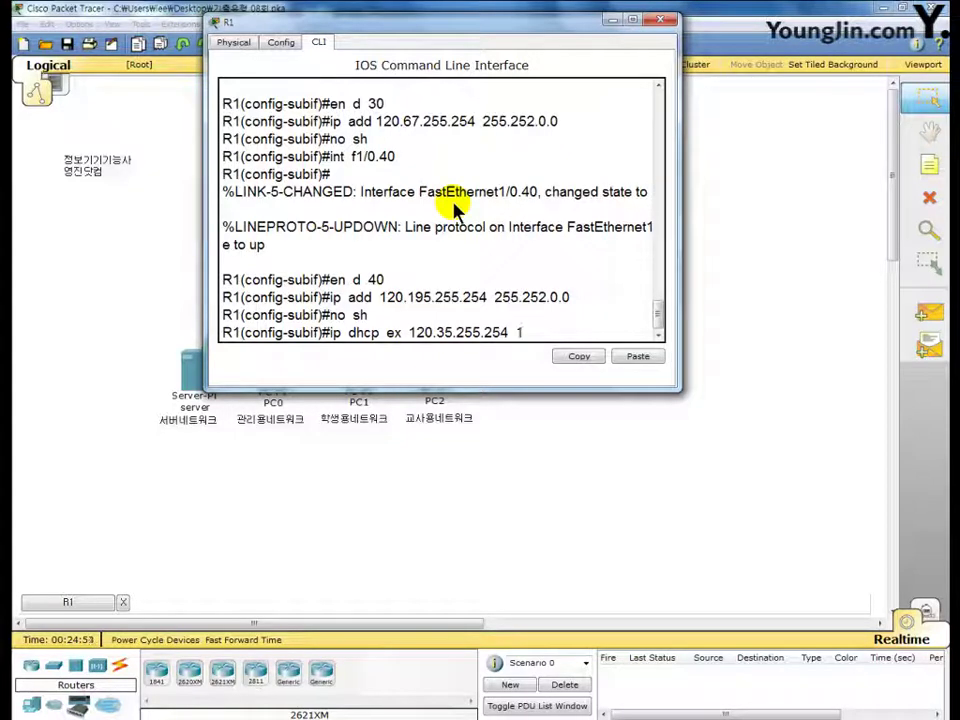
pyautogui.write('.35')
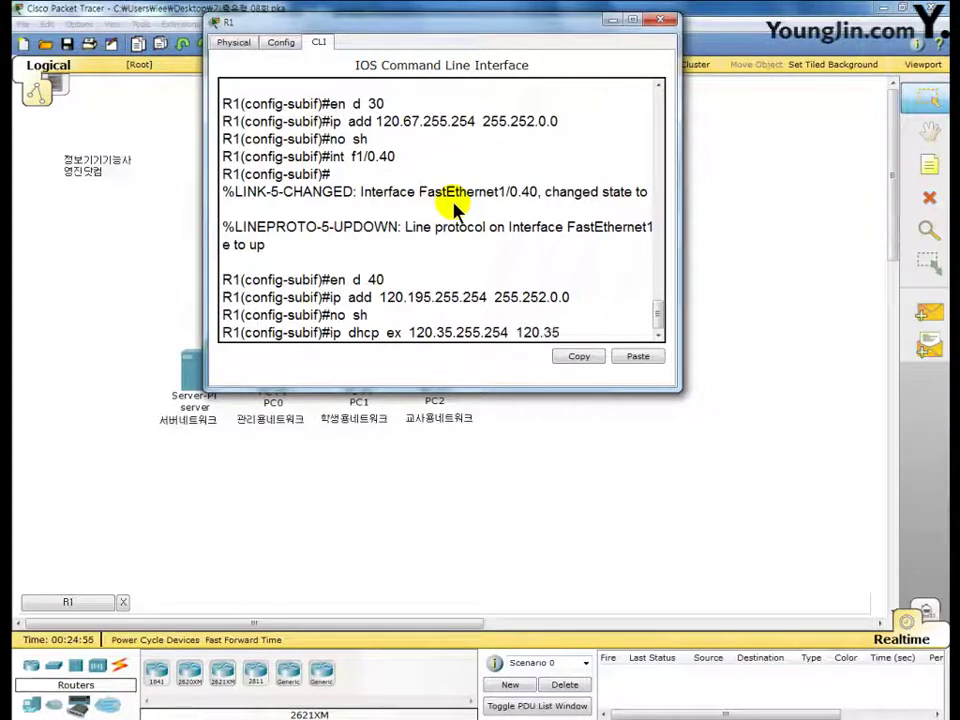
pyautogui.write('.255.255')
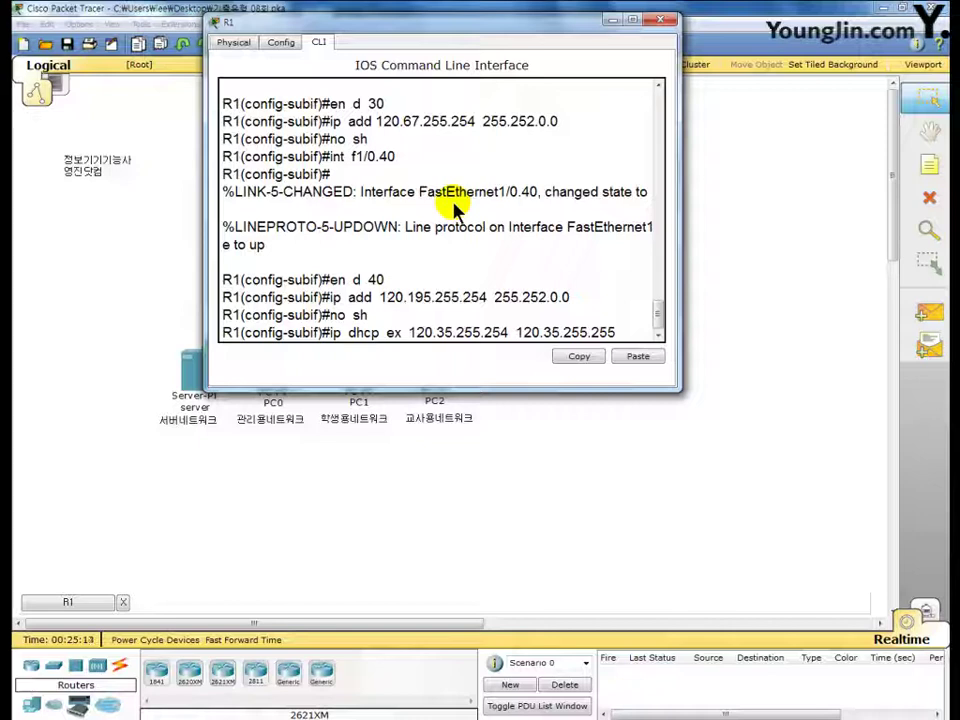
pyautogui.press('Return')
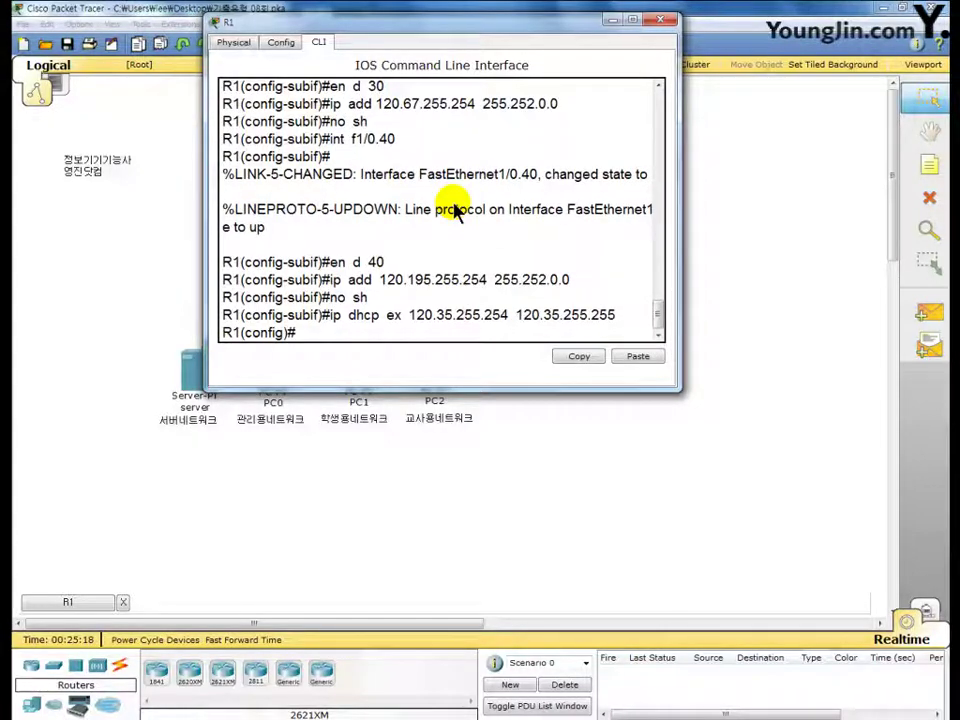
# - Exclude the addresses 120.67.255.254 through 120.67.255.255 from DHCP assignment on R1
pyautogui.write('ip')
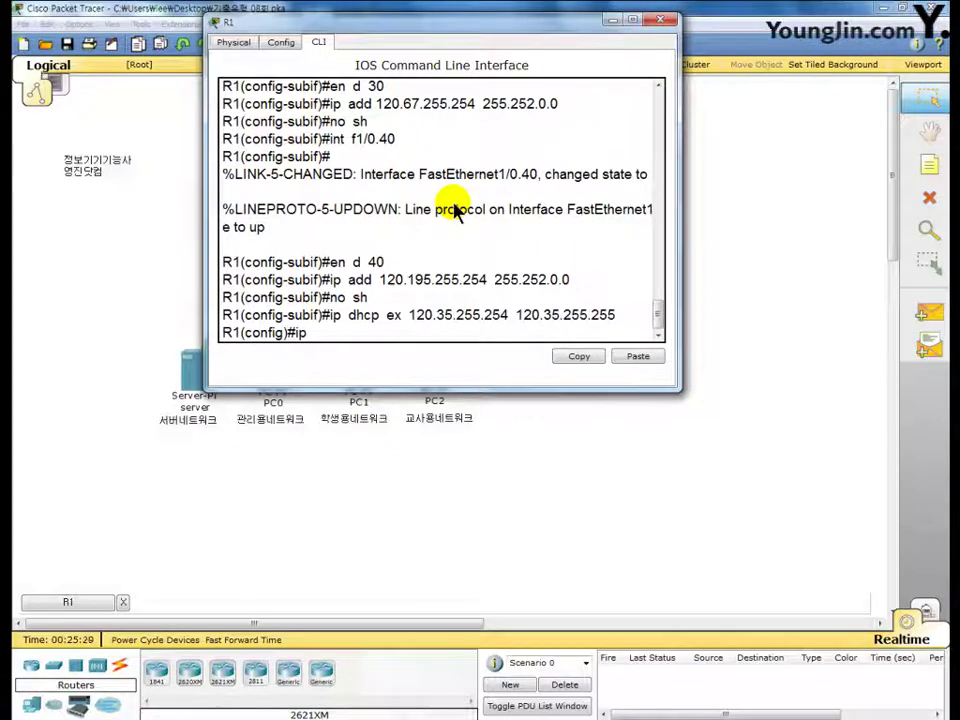
pyautogui.write(' dhcp ex 12')
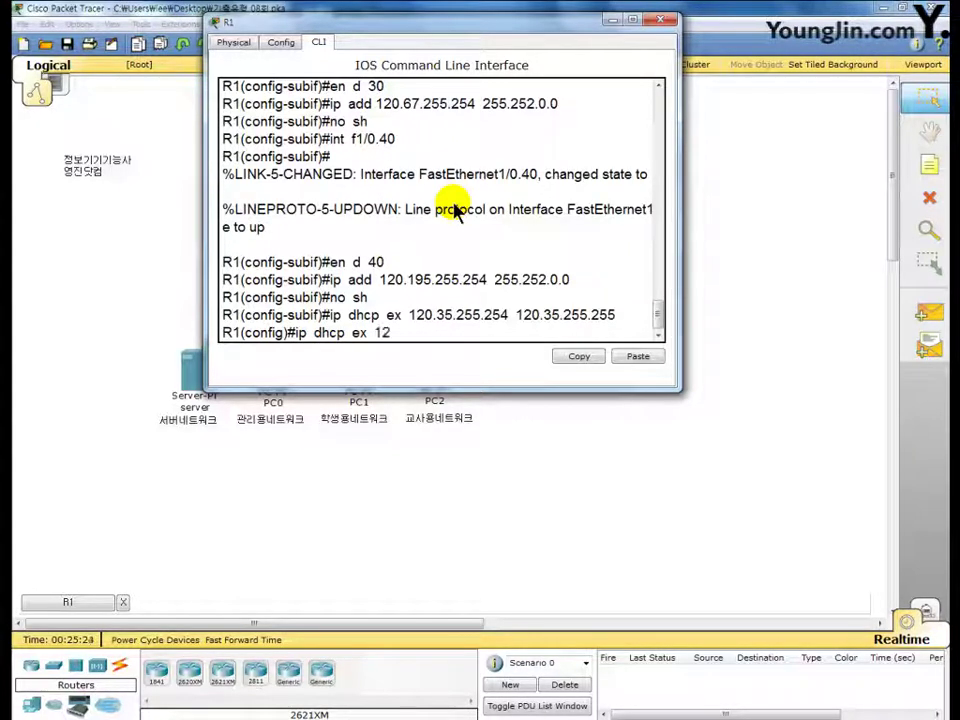
pyautogui.write('0.67.255.25')
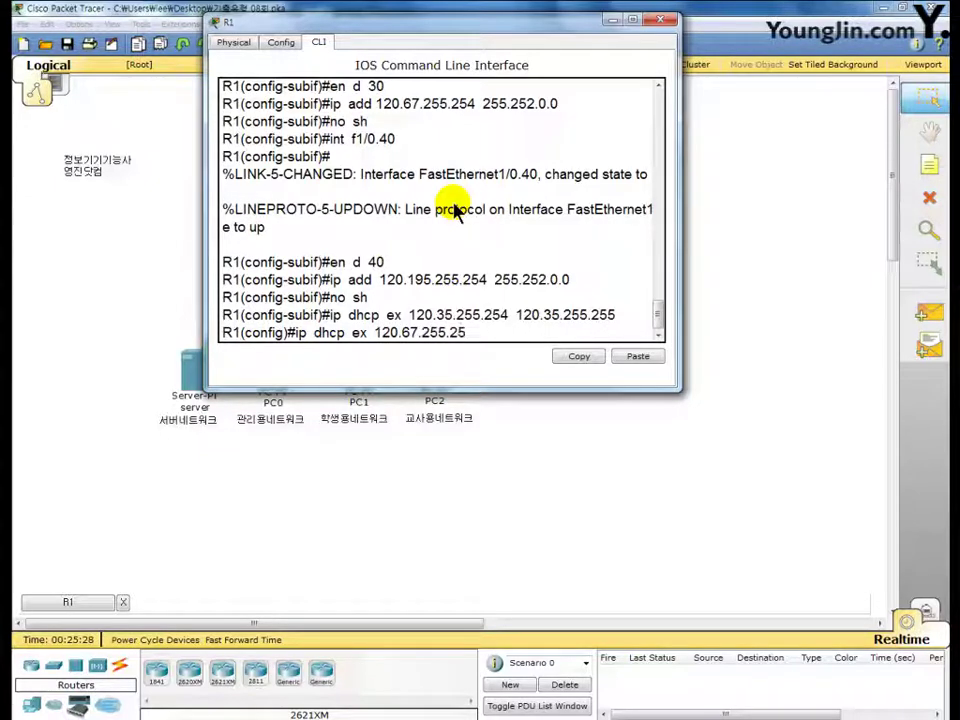
pyautogui.write('4 120.67.255.25')
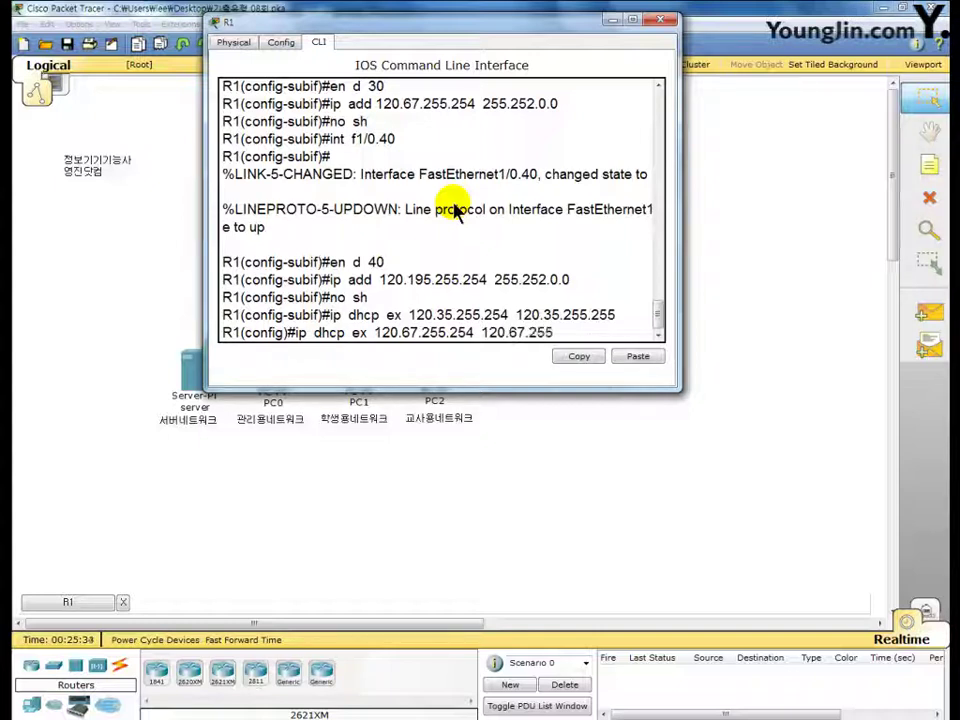
pyautogui.write('5')
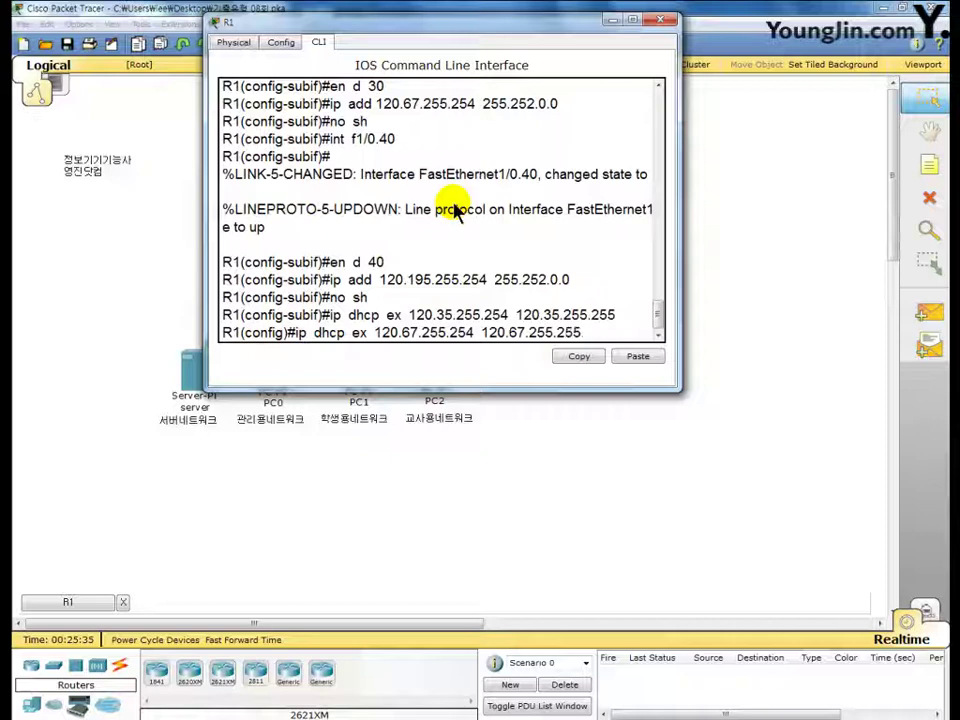
pyautogui.press('Return')
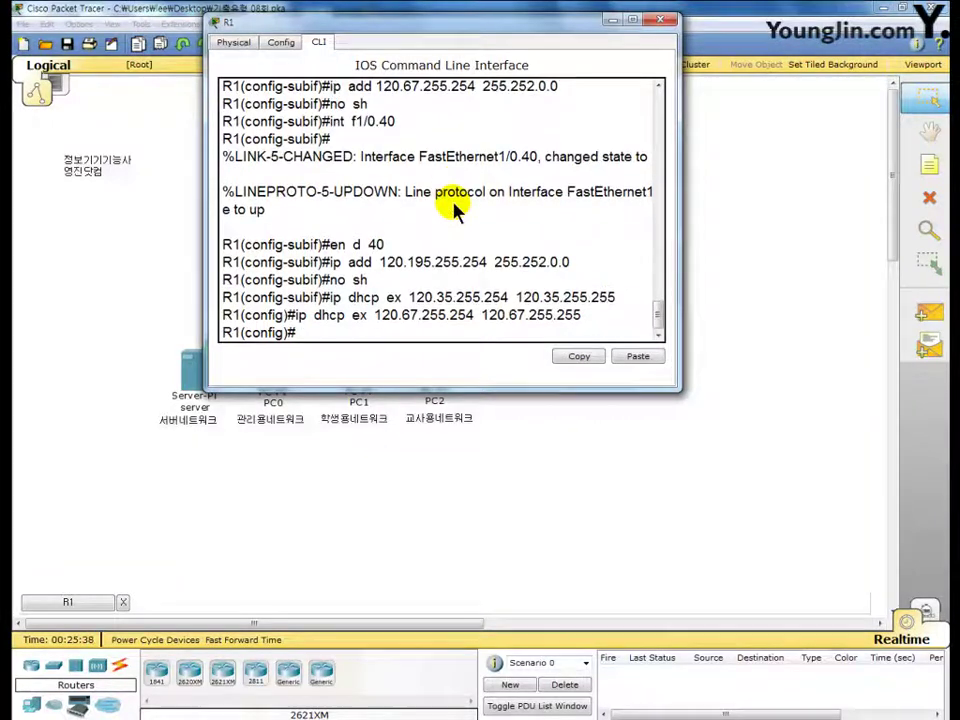
# - Exclude the addresses 120.195.255.254 through 120.195.255.255 from DHCP assignment on R1
pyautogui.write('ip  dhcp  ex  120')
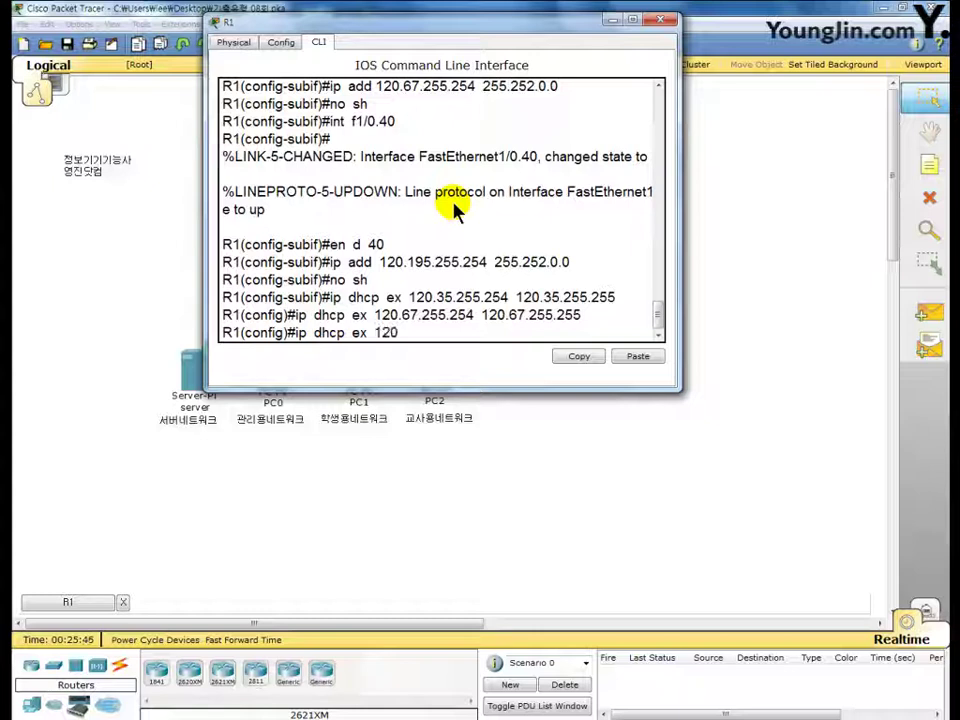
pyautogui.write('.195.255.254')
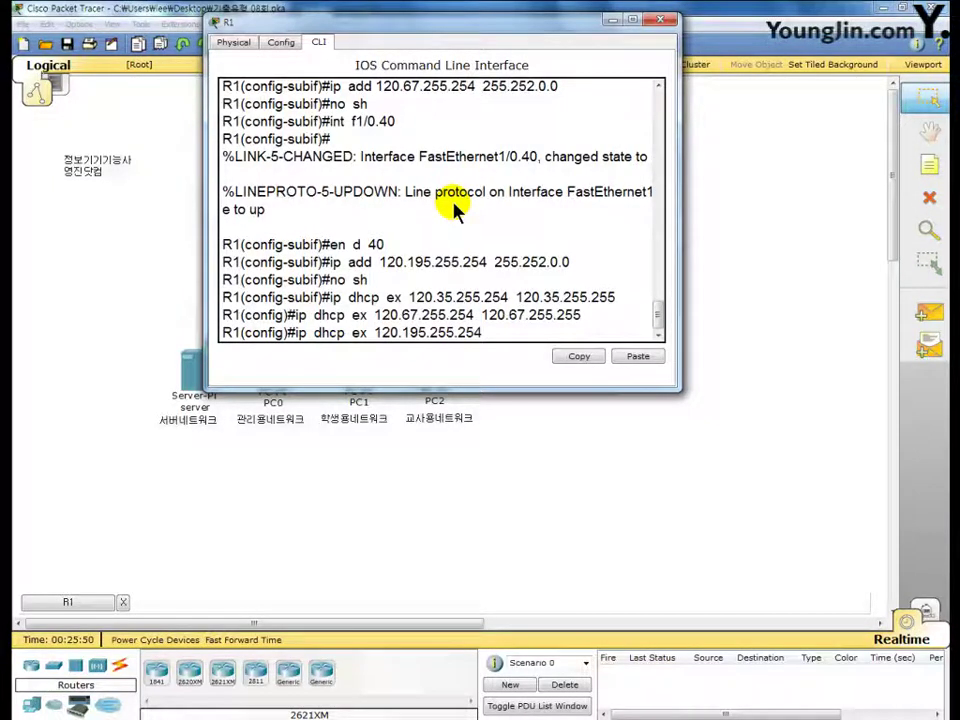
pyautogui.write('  120')
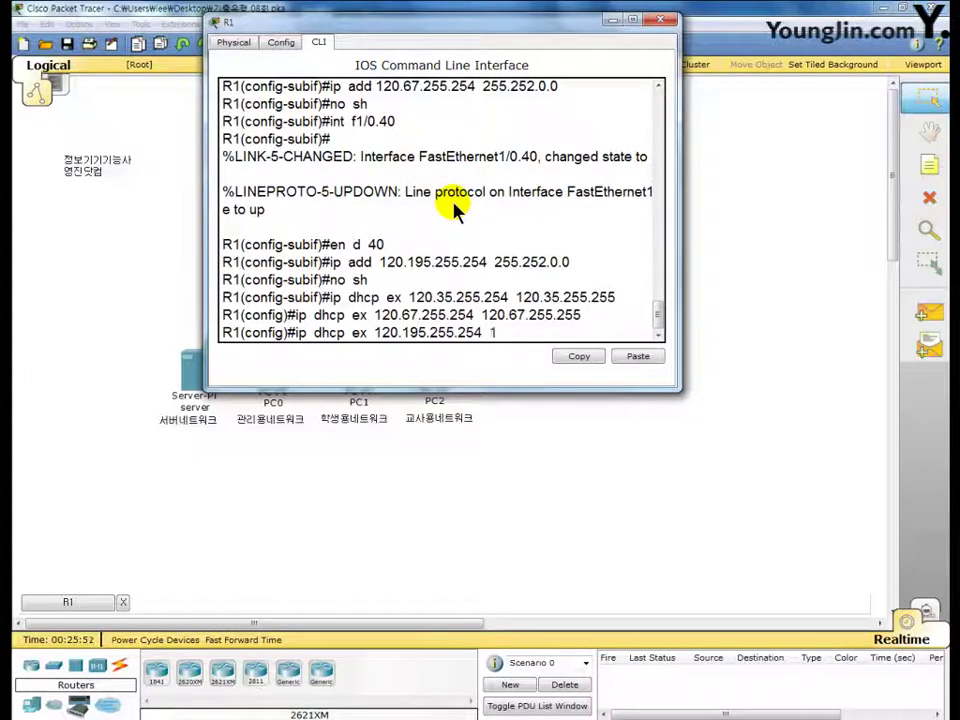
pyautogui.write('.195.255.255')
pyautogui.press('Return')
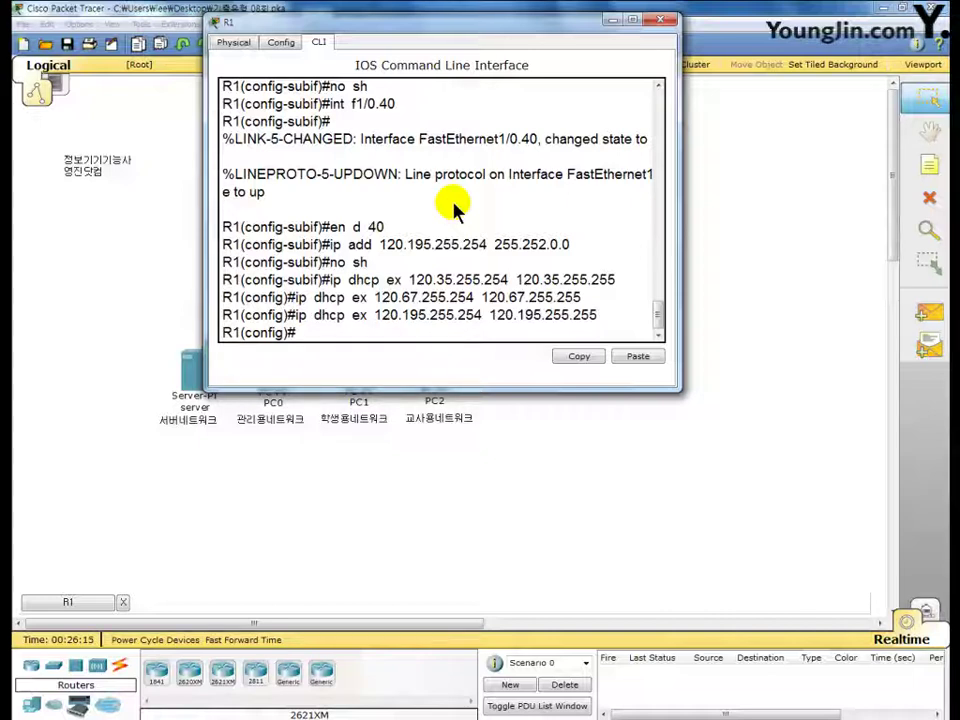
# - Exclude the single address 120.32.0.1 from DHCP assignment on R1
pyautogui.write('ip dhcp ex')
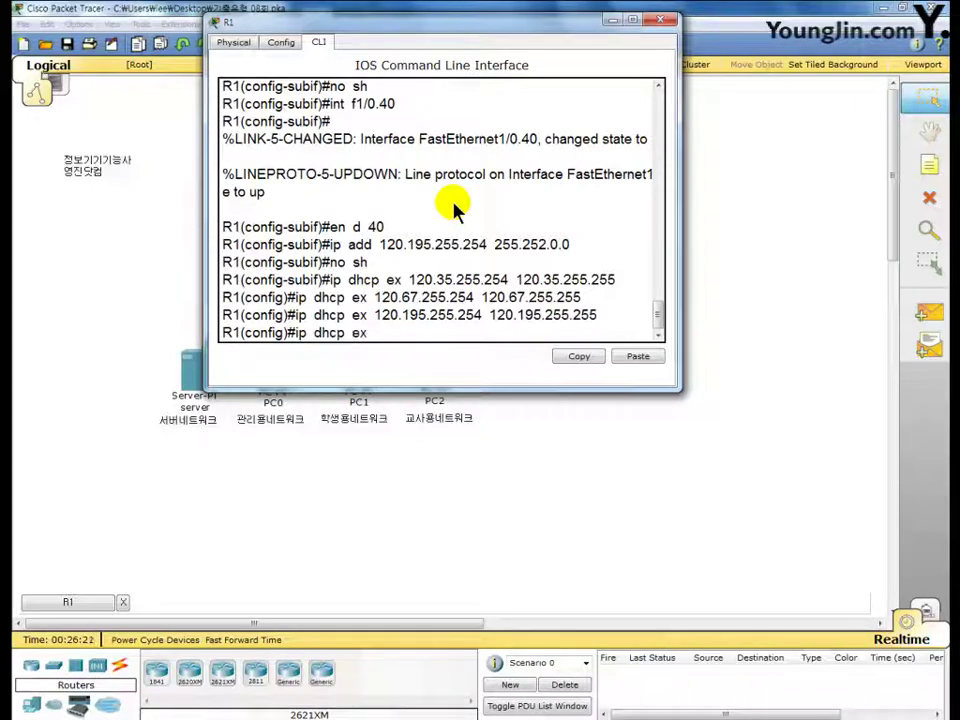
pyautogui.write(' 12')
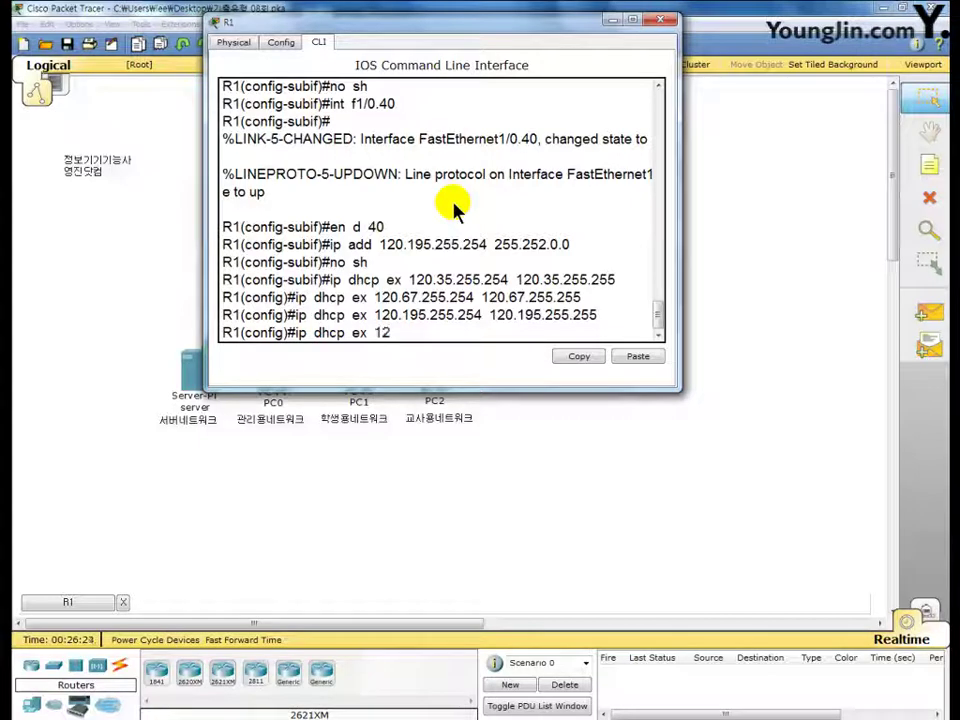
pyautogui.write('0.32')
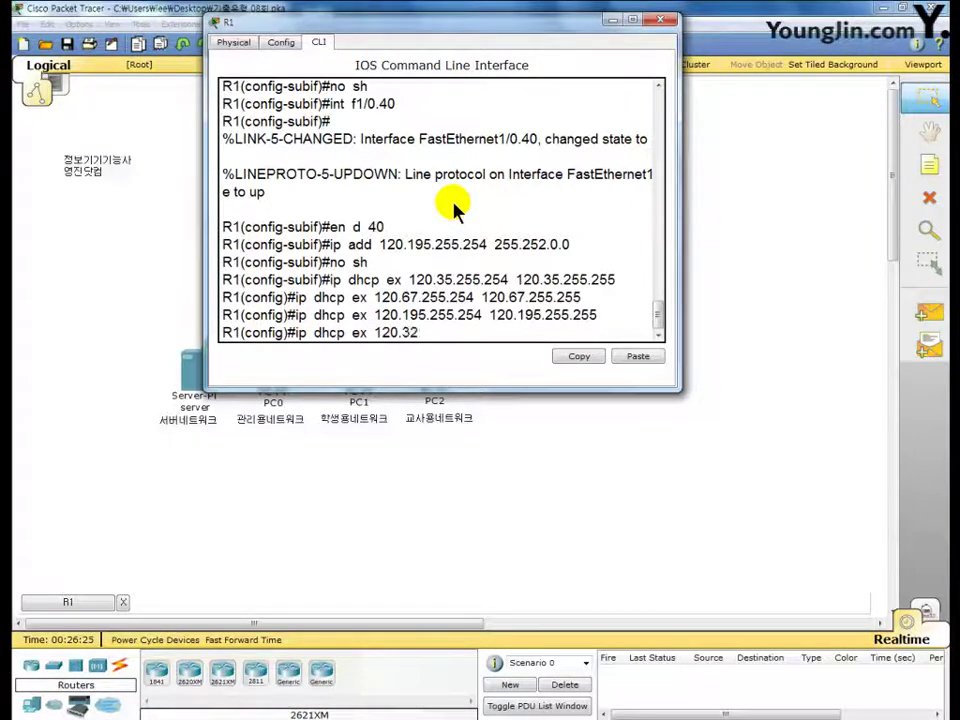
pyautogui.write('.0.1')
pyautogui.press('Return')
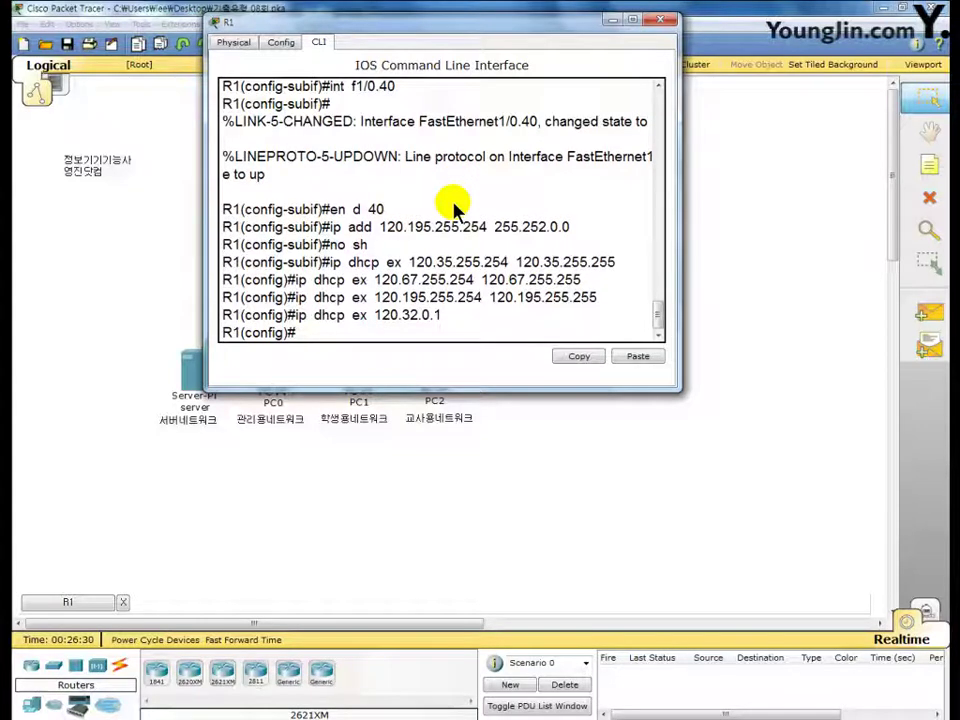
# - Exclude the single address 120.64.0.1 from DHCP assignment on R1
pyautogui.write('ip dhcp ex')
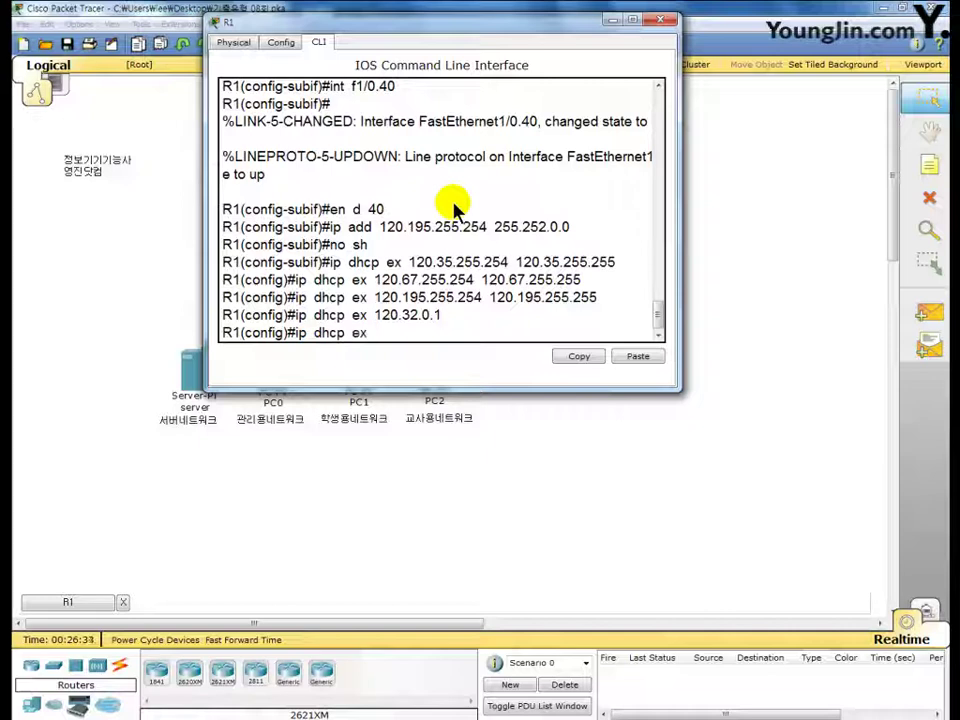
pyautogui.write(' 120.3')
pyautogui.press('BackSpace')
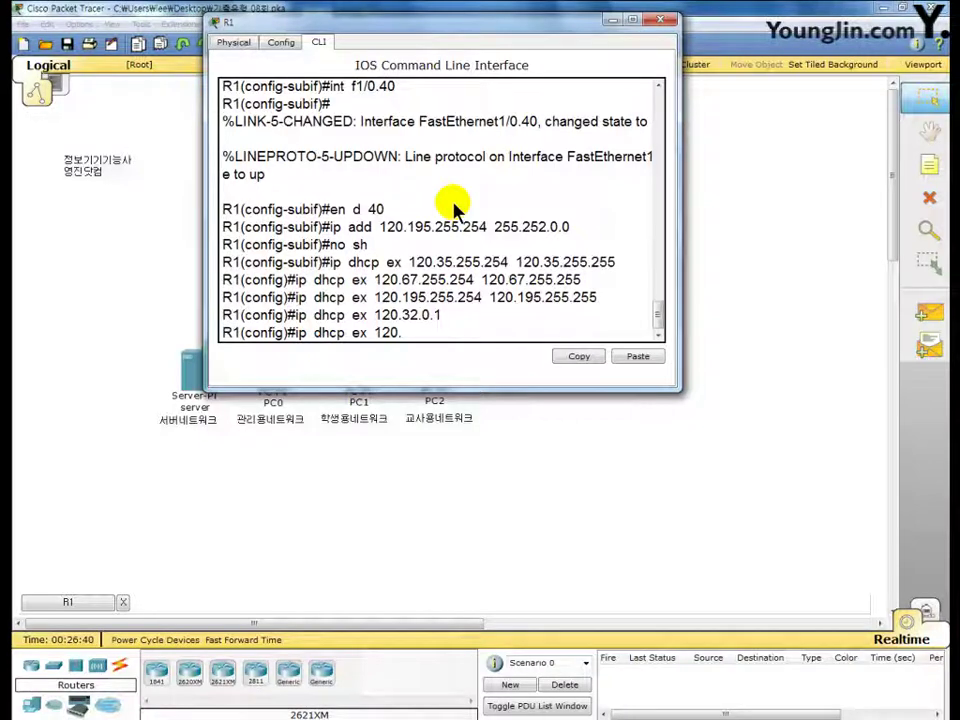
pyautogui.write('64 0.')
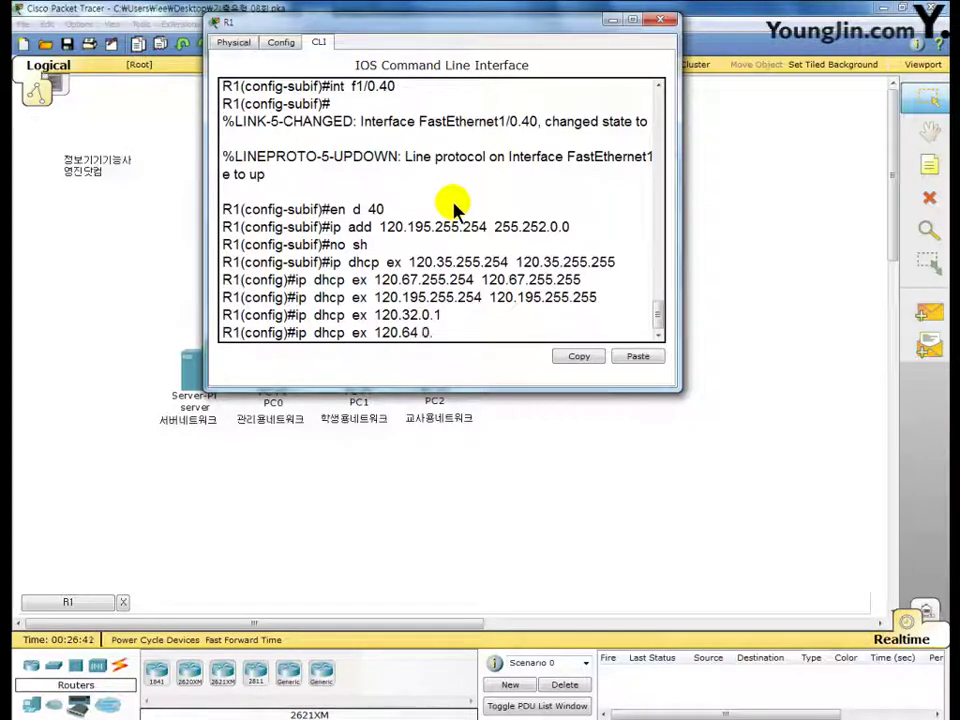
pyautogui.press('BackSpace')
pyautogui.press('BackSpace')
pyautogui.press('BackSpace')
pyautogui.write('.0.1')
pyautogui.press('Return')
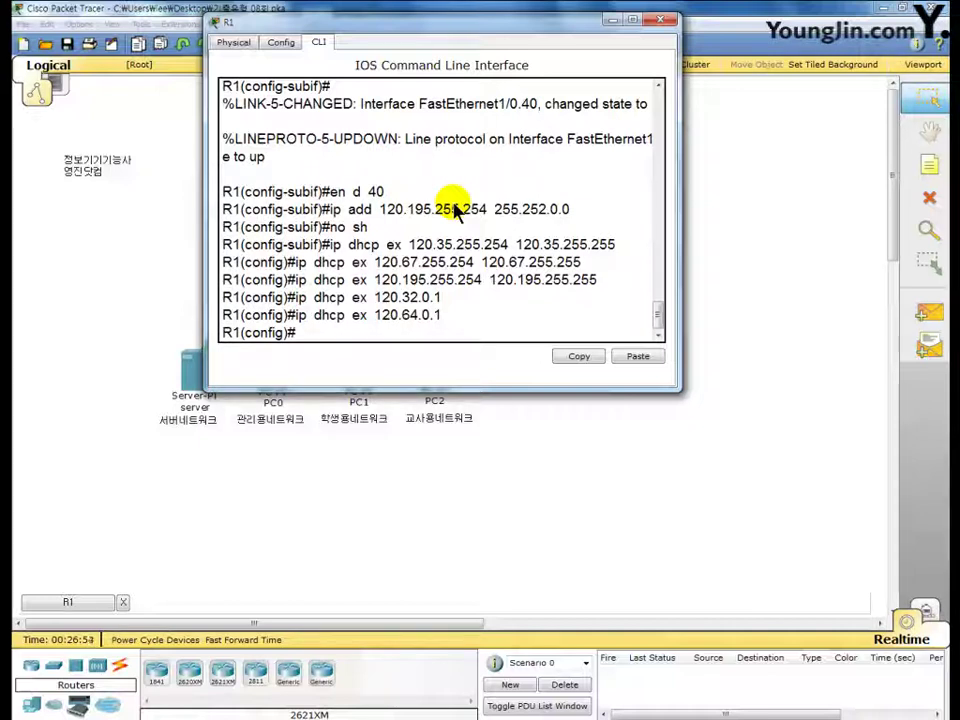
# - Create a DHCP pool named Manage_net on R1 and enter its configuration mode
pyautogui.write('p dhcp')
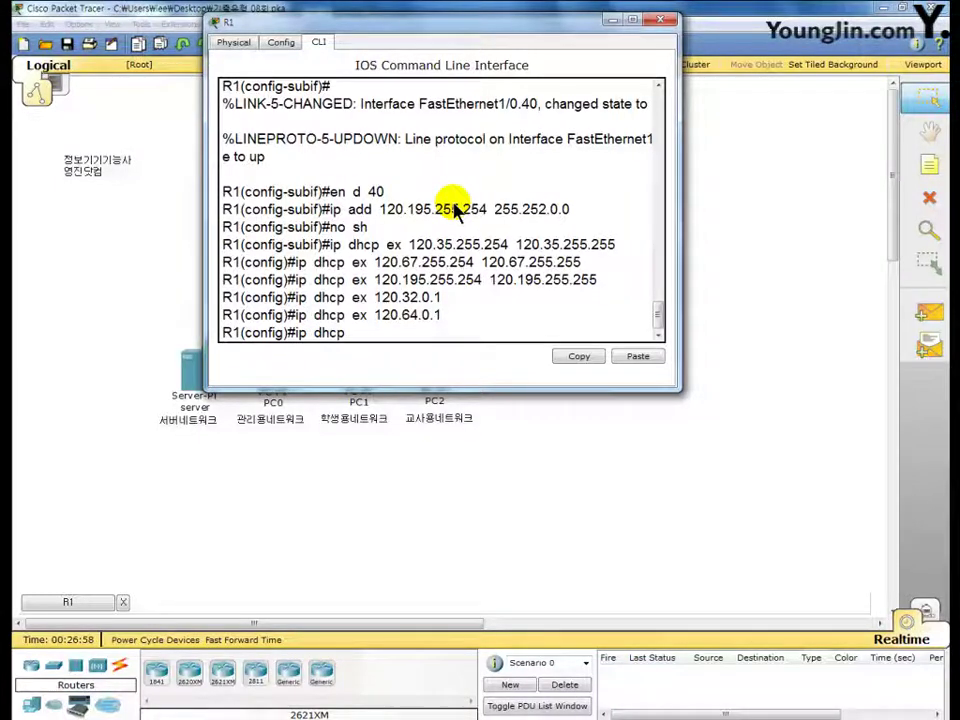
pyautogui.write(' pool')
pyautogui.write('Manage')
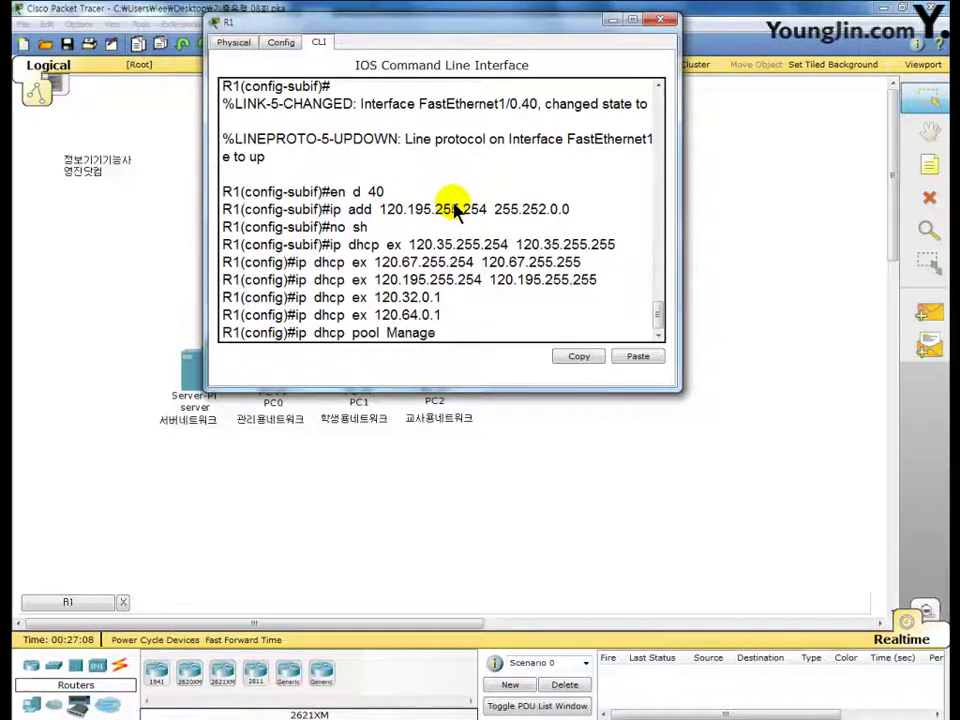
pyautogui.write('_net')
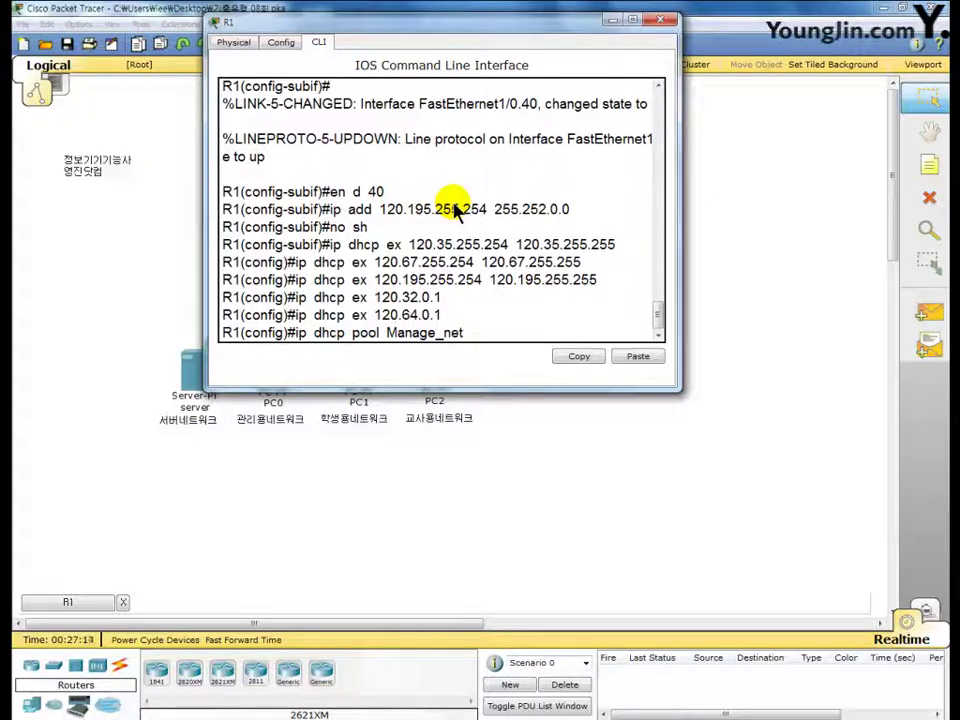
pyautogui.press('Return')
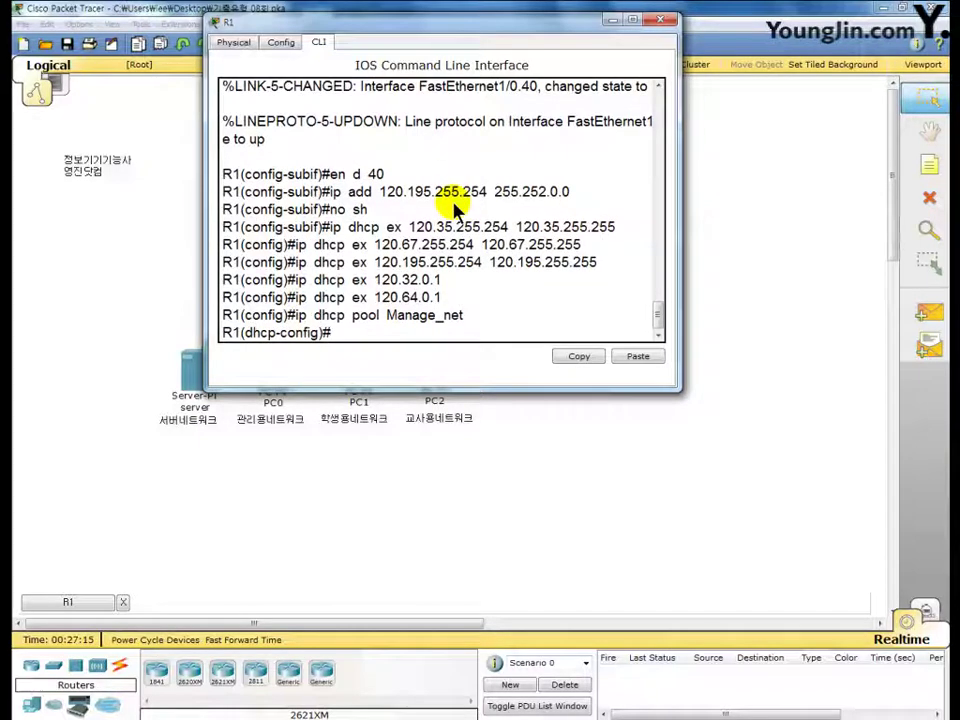
# - Set the Manage_net pool's network to 120.32.0.0 with mask 255.252.0.0
pyautogui.write('ne')
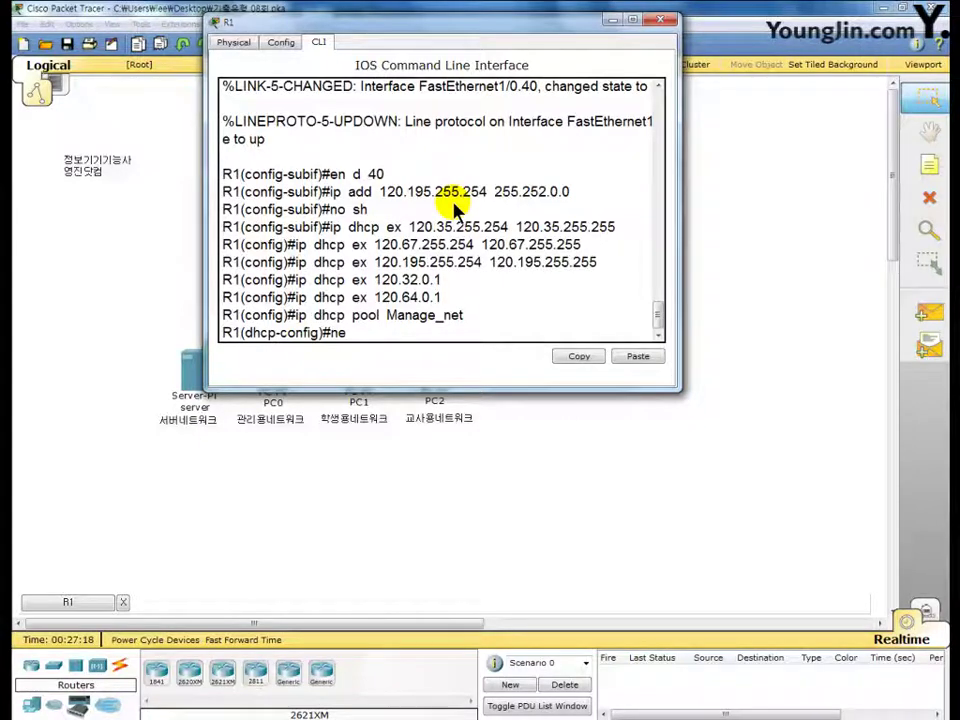
pyautogui.write(' 120.32.')
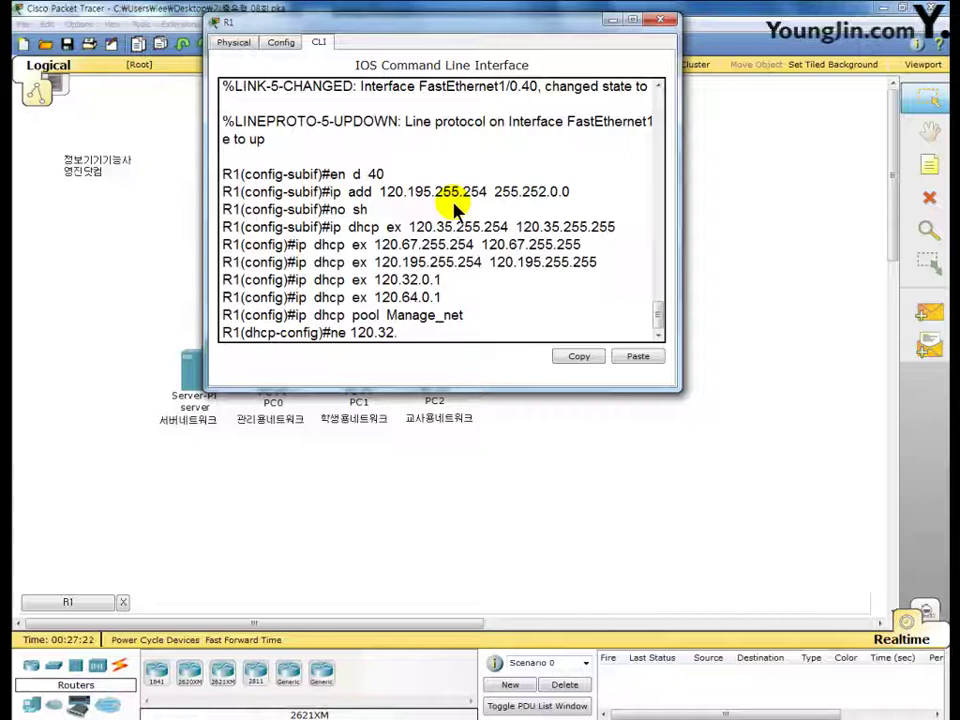
pyautogui.write('0.0')
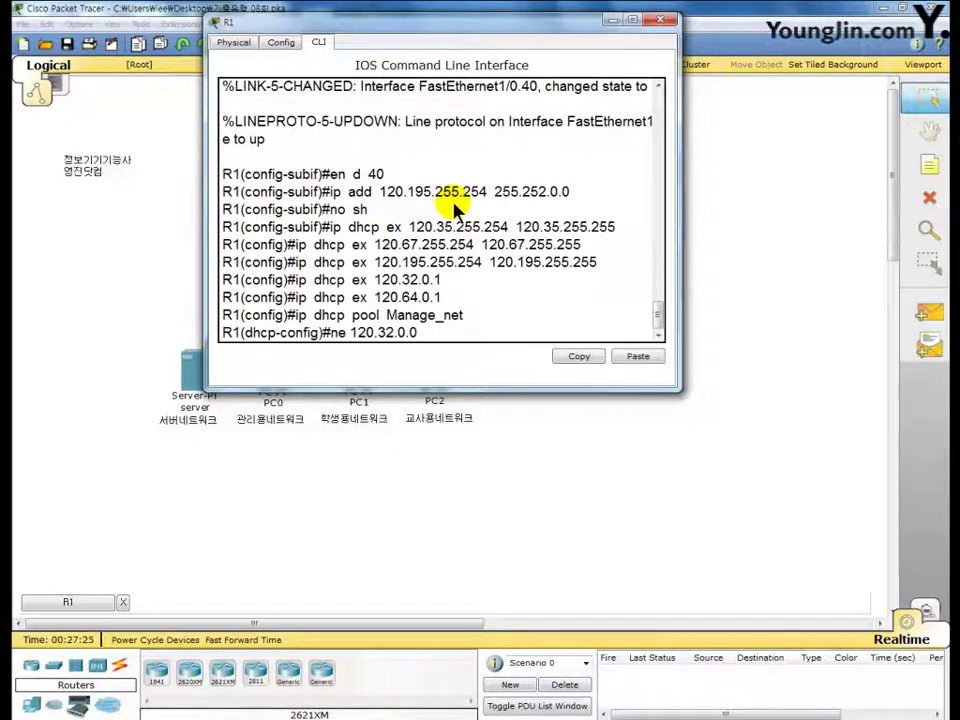
pyautogui.write(' 255.')
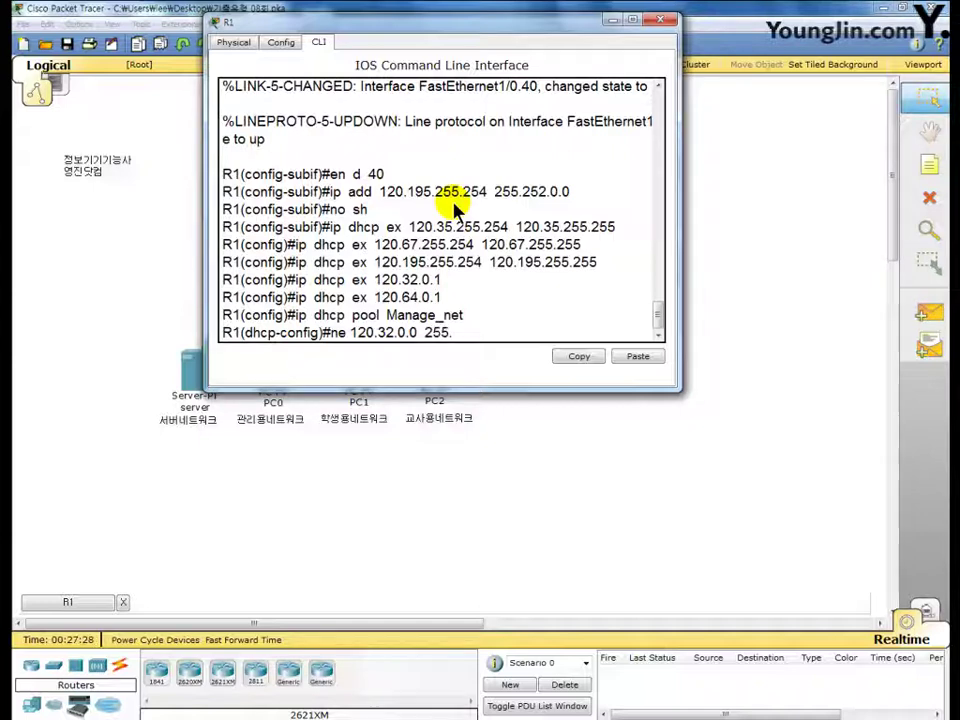
pyautogui.write('252.0.0')
pyautogui.press('Return')
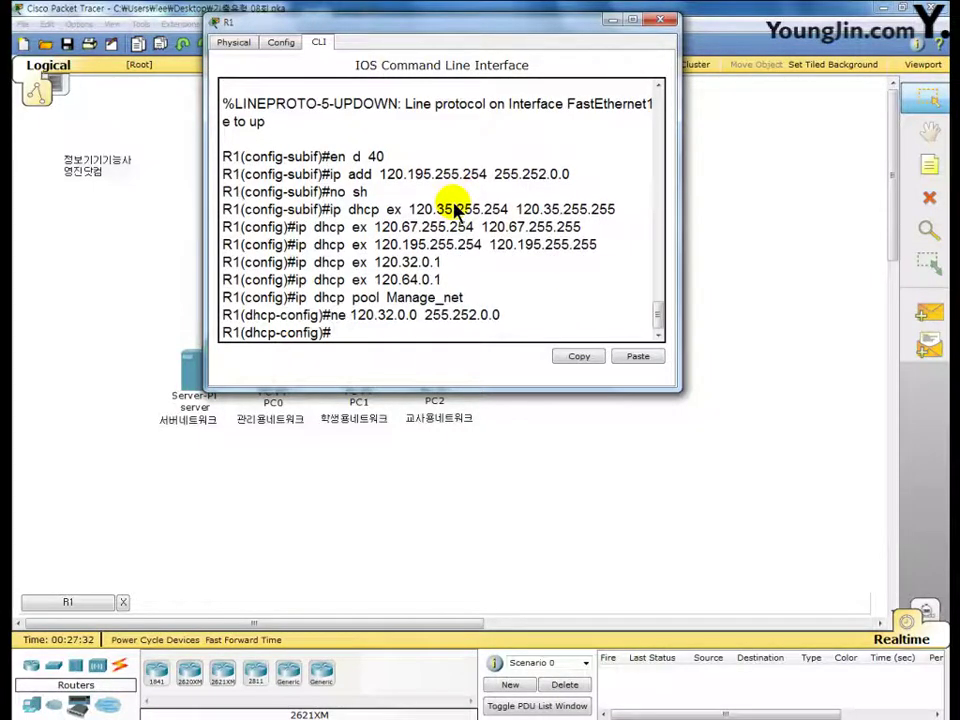
# - Set the Manage_net pool's default router to 120.35.255.254 and its DNS server to 120.0.0.1
pyautogui.write('de')
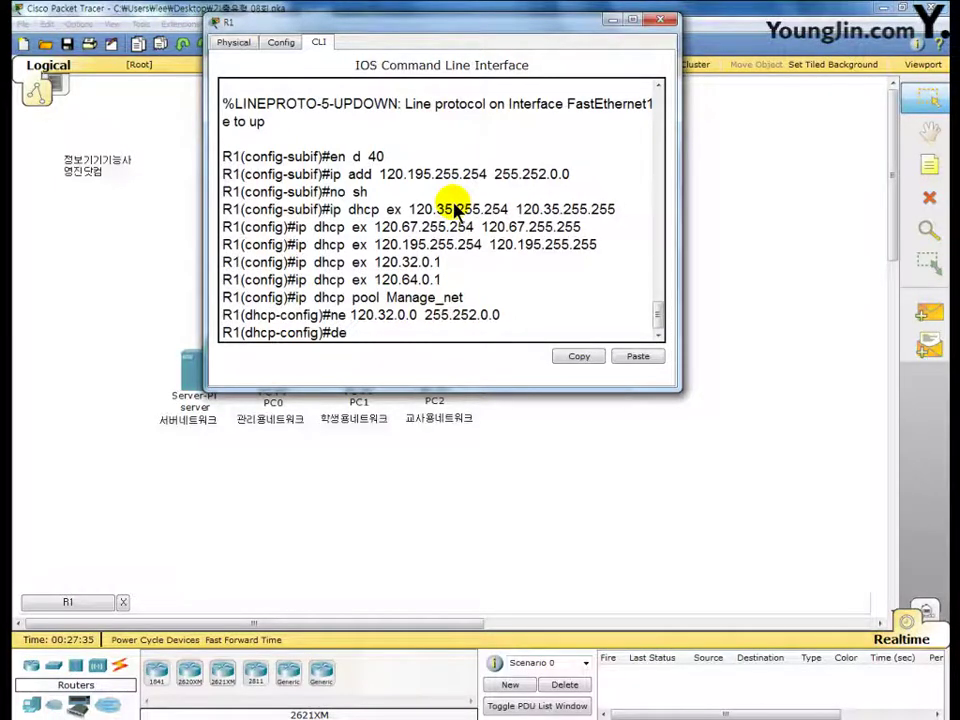
pyautogui.write(' 120.35.255.254')
pyautogui.press('Return')
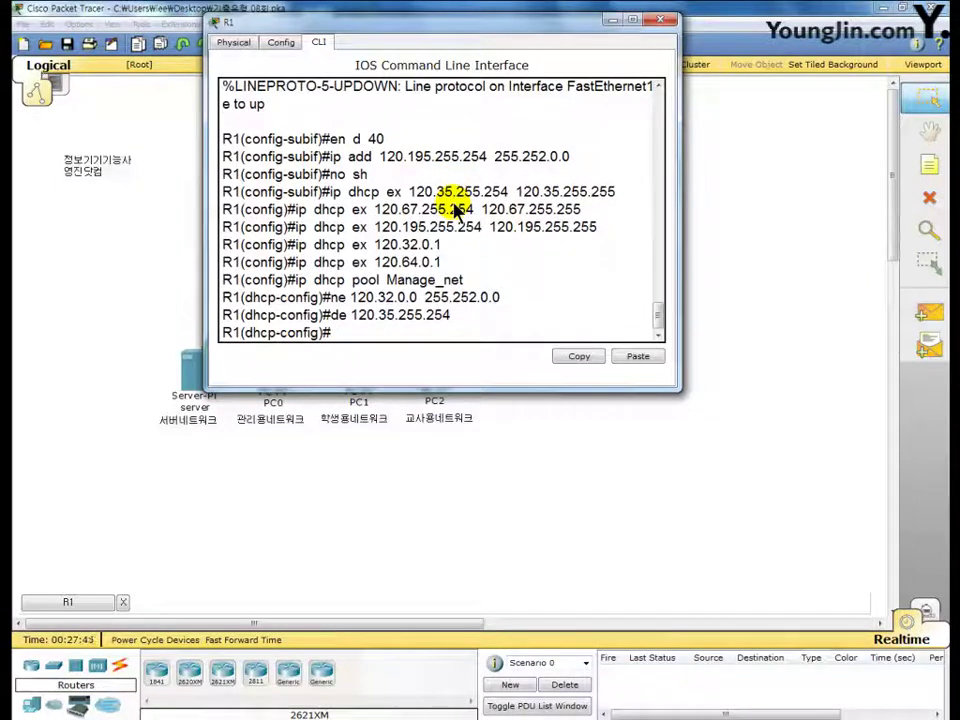
pyautogui.write('dns')
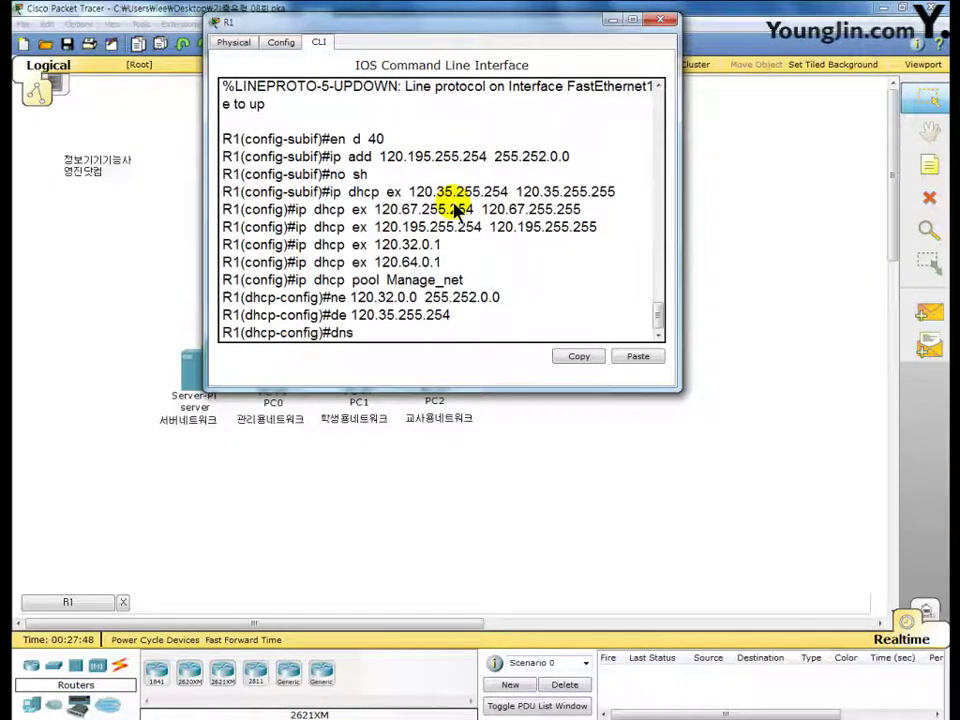
pyautogui.write(' 120.0.0')
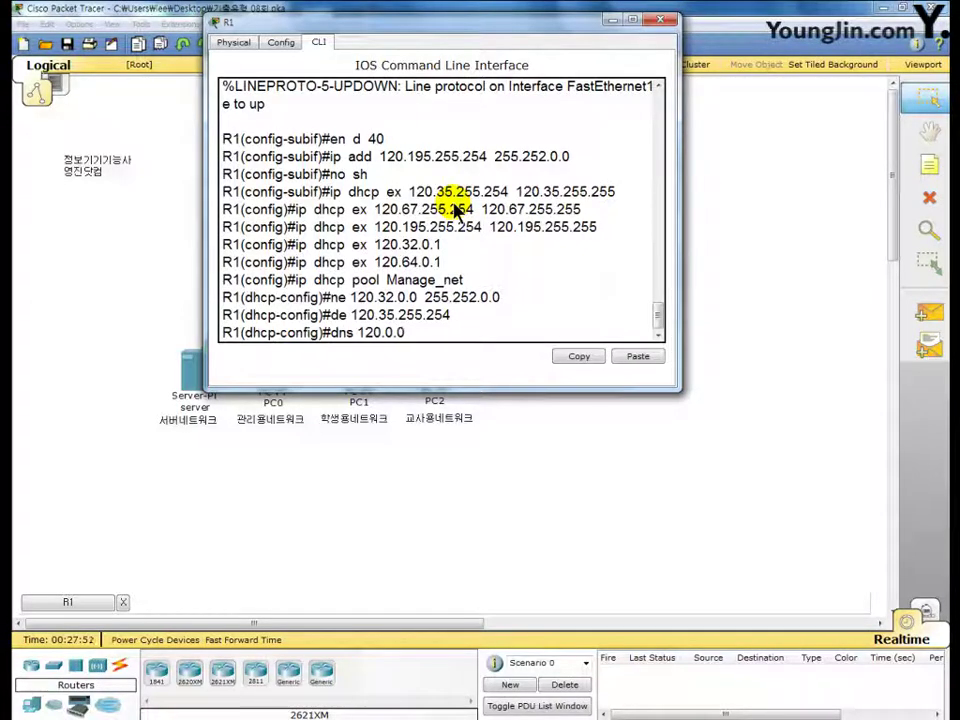
pyautogui.write('.1')
pyautogui.press('Return')
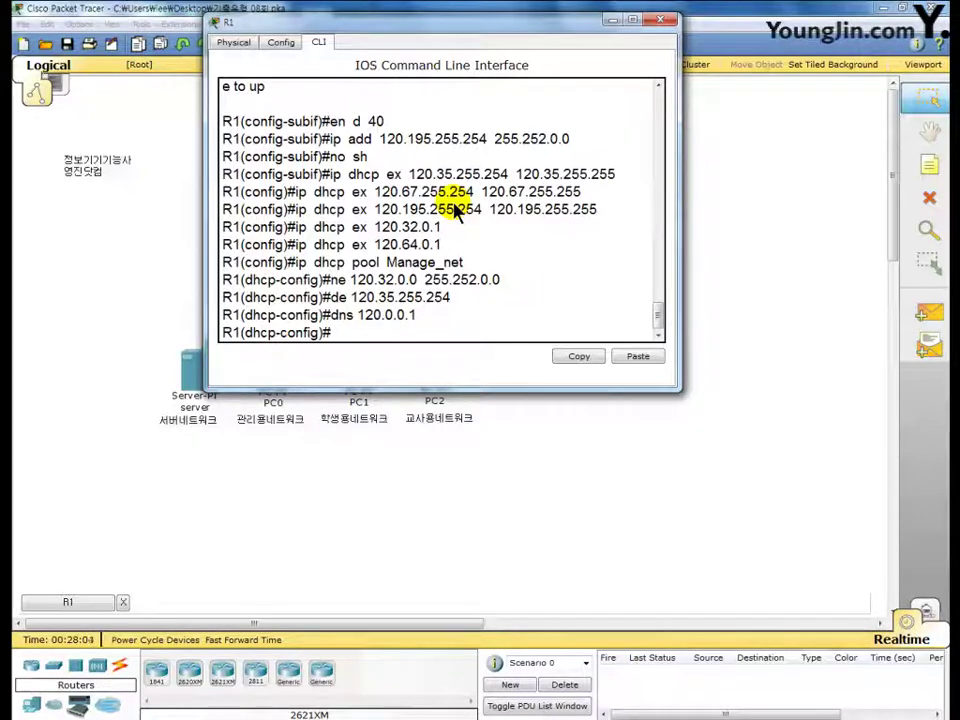
# - Create a DHCP pool named Student_net on R1 and enter its configuration mode
pyautogui.write('ip dhcp pool')
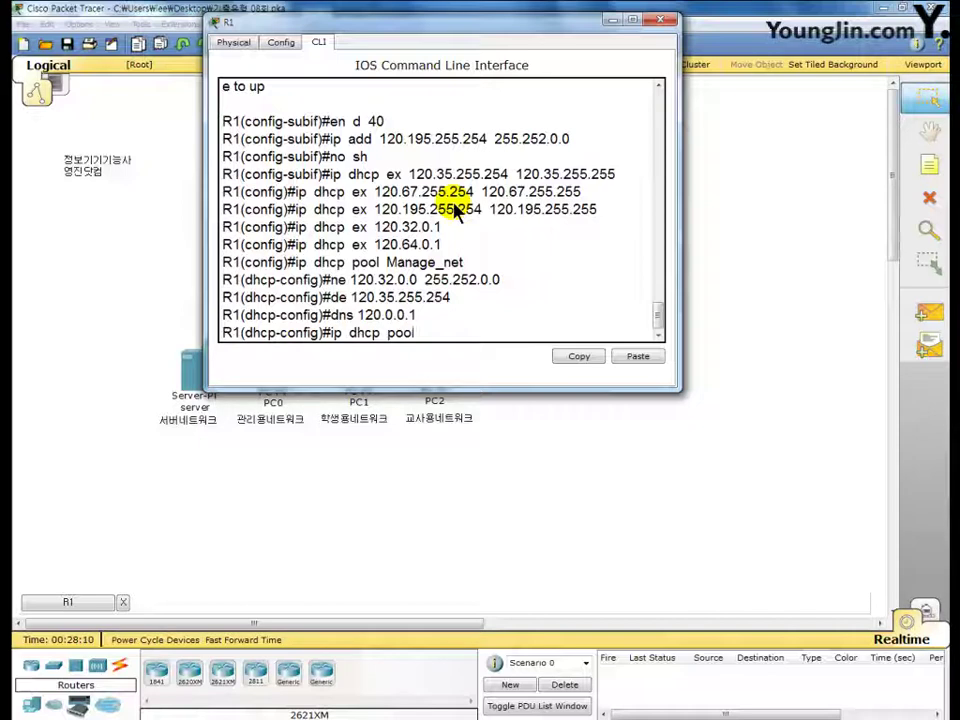
pyautogui.write(' Stud')
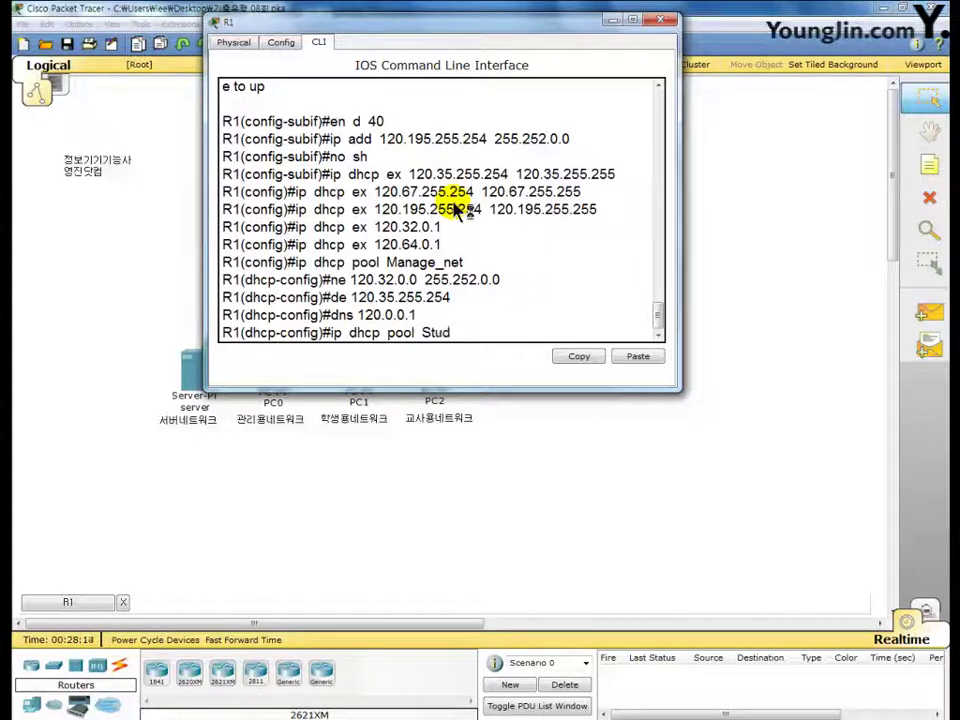
pyautogui.write('ent_')
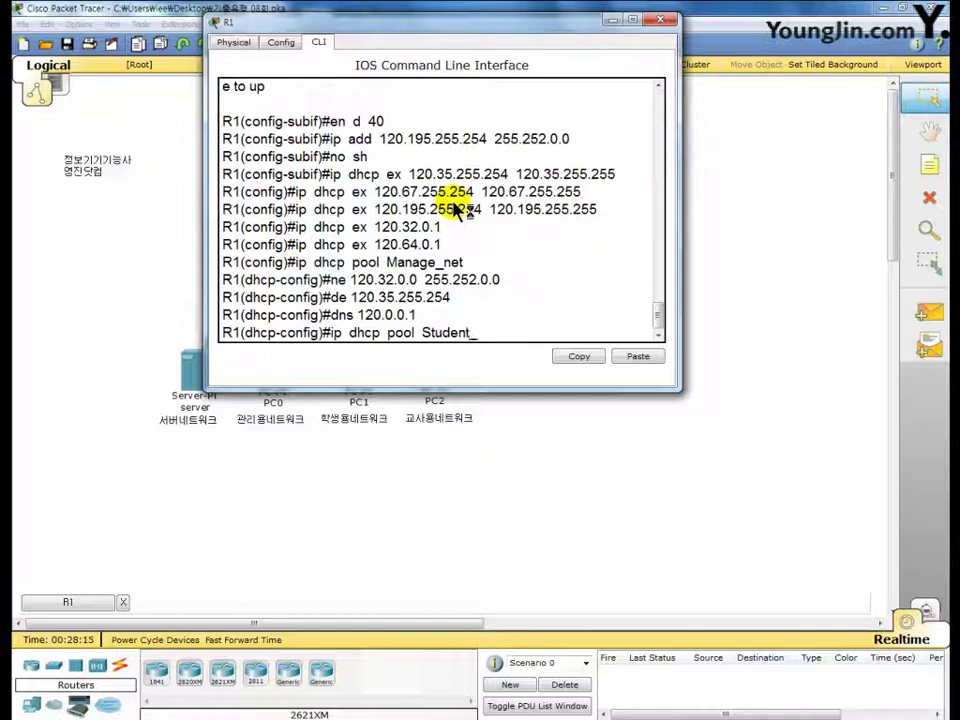
pyautogui.write('net')
pyautogui.press('Return')
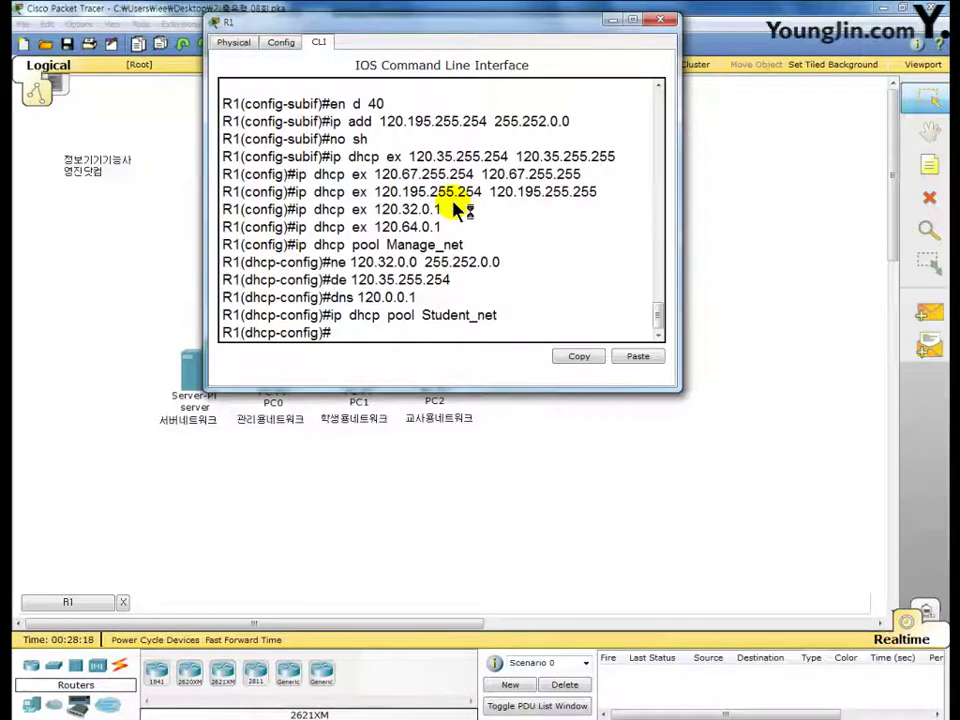
# - Set the Student_net pool's network to 120.64.0.0 with mask 255.252.0.0
pyautogui.write('ne')
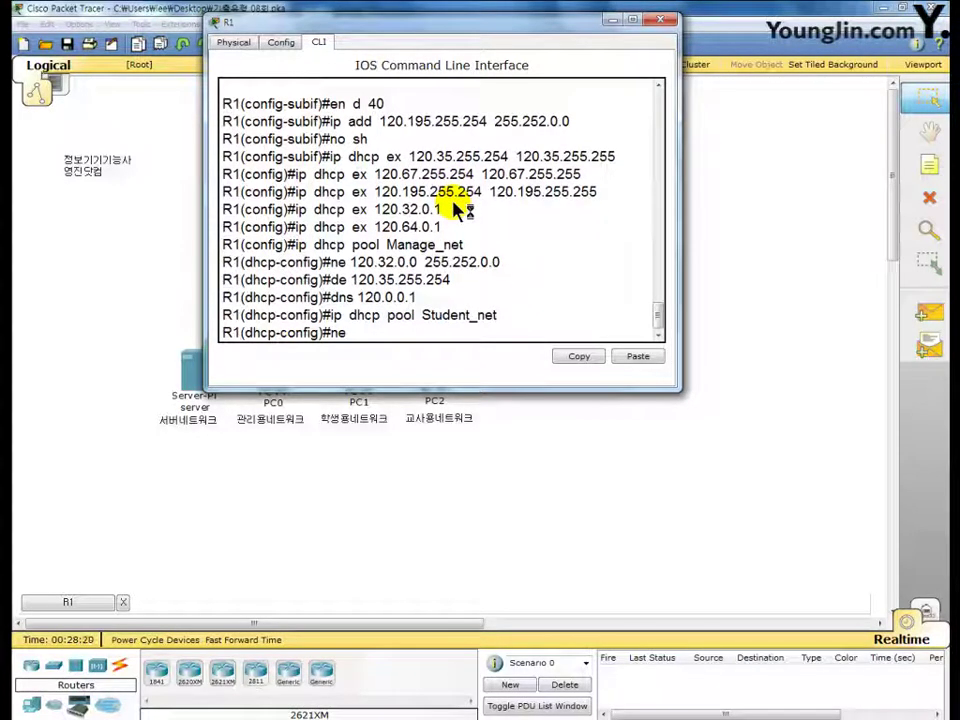
pyautogui.write(' 120.6')
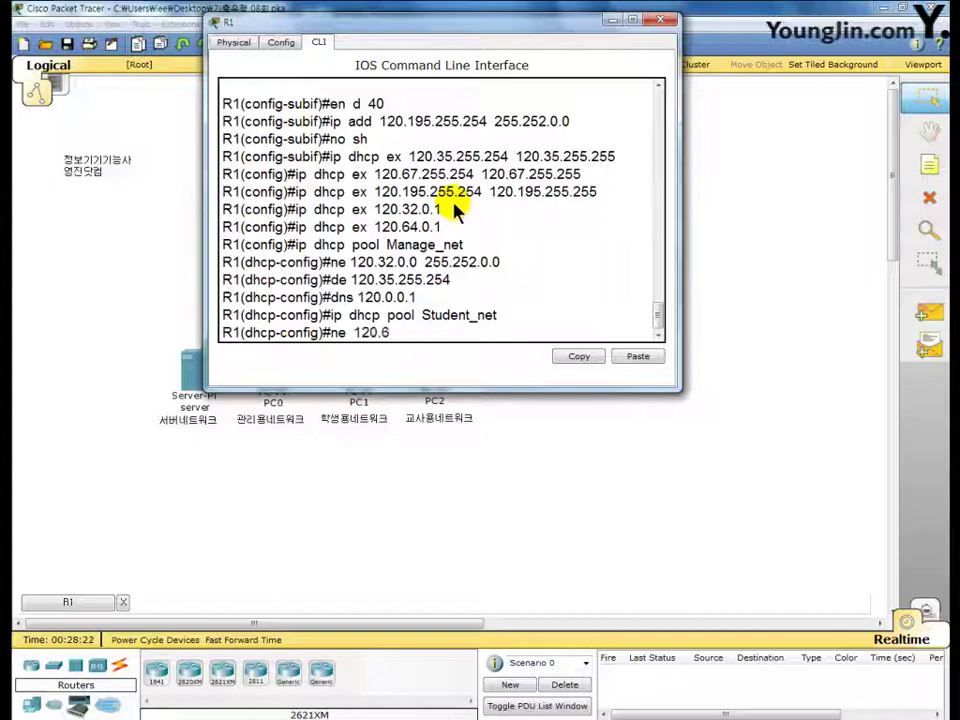
pyautogui.write('4.0.0')
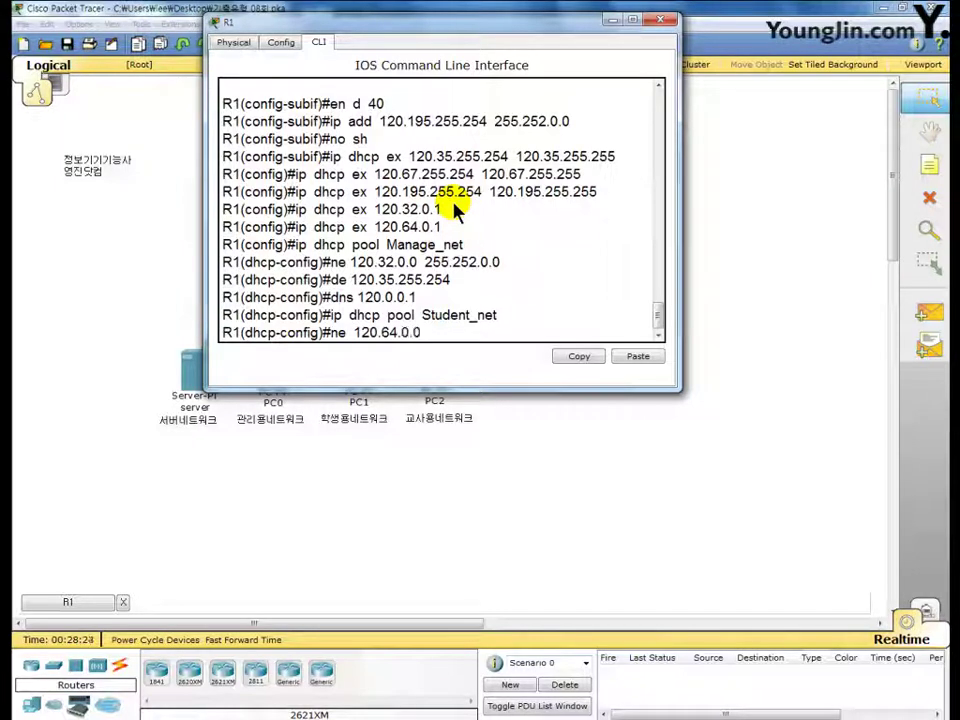
pyautogui.write(' 255.')
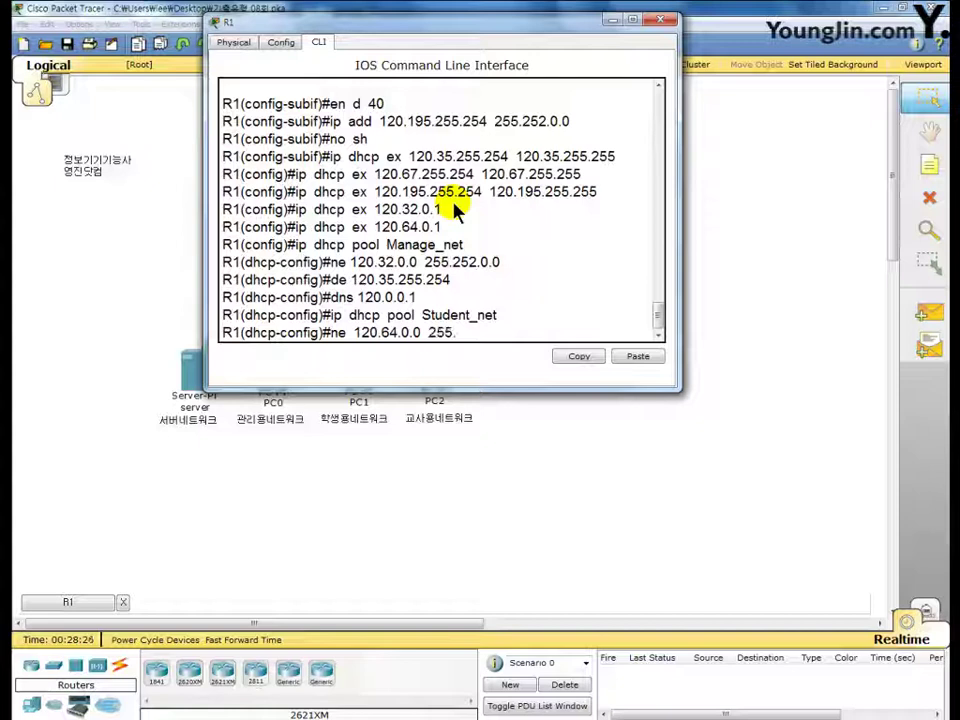
pyautogui.write('252.0.0')
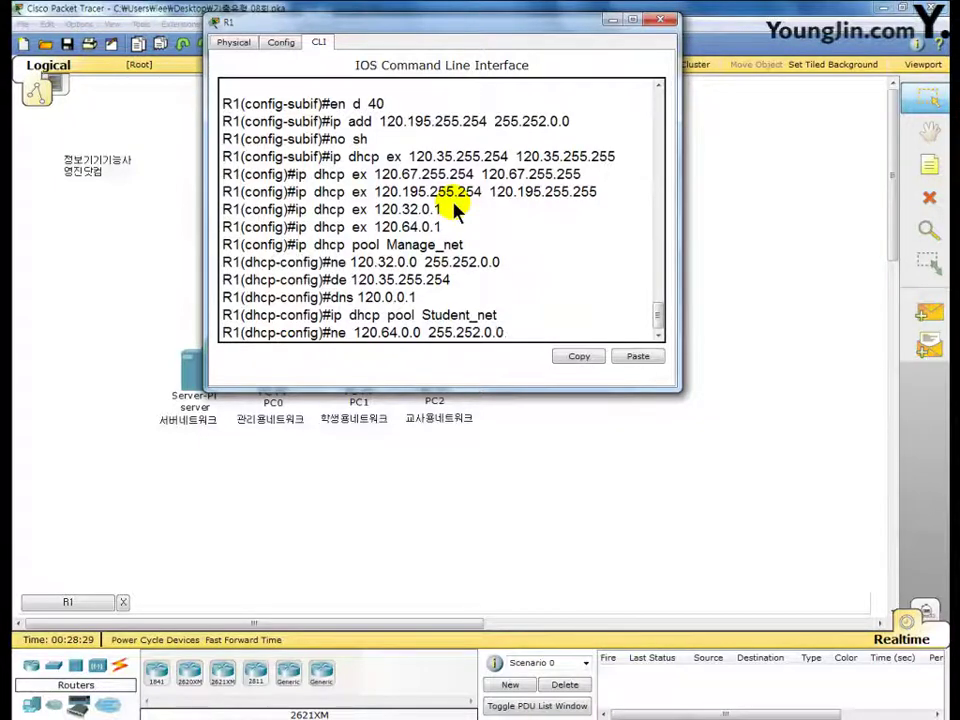
pyautogui.press('Return')
# - Set the Student_net pool's default router to 120.67.255.254 and its DNS server to 120.0.0.1
pyautogui.write('de')
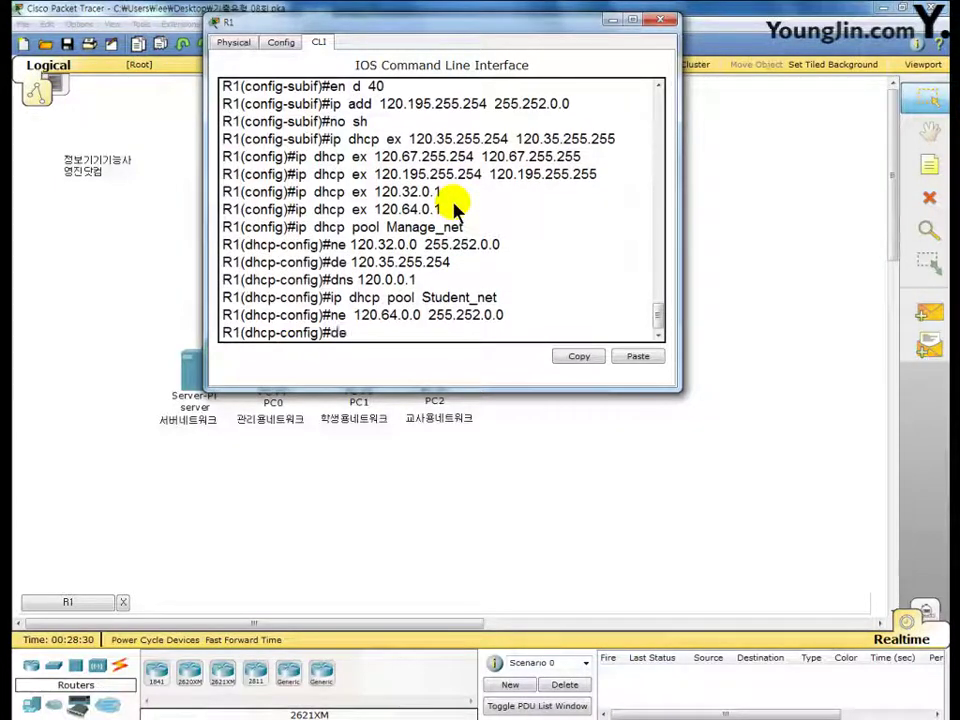
pyautogui.write(' 12')
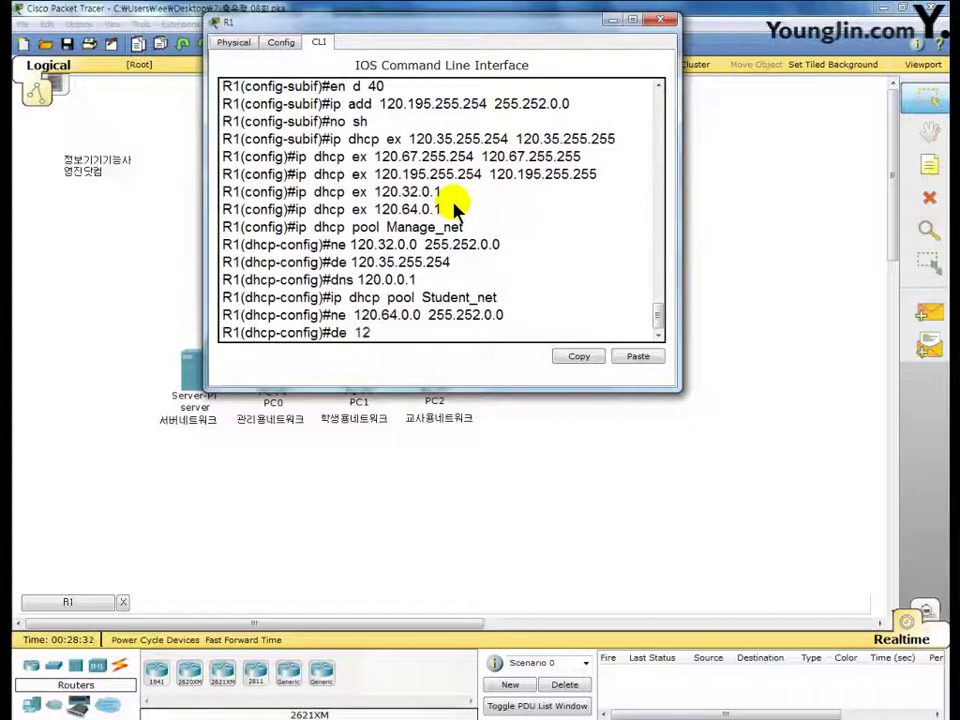
pyautogui.write('0.67.2')
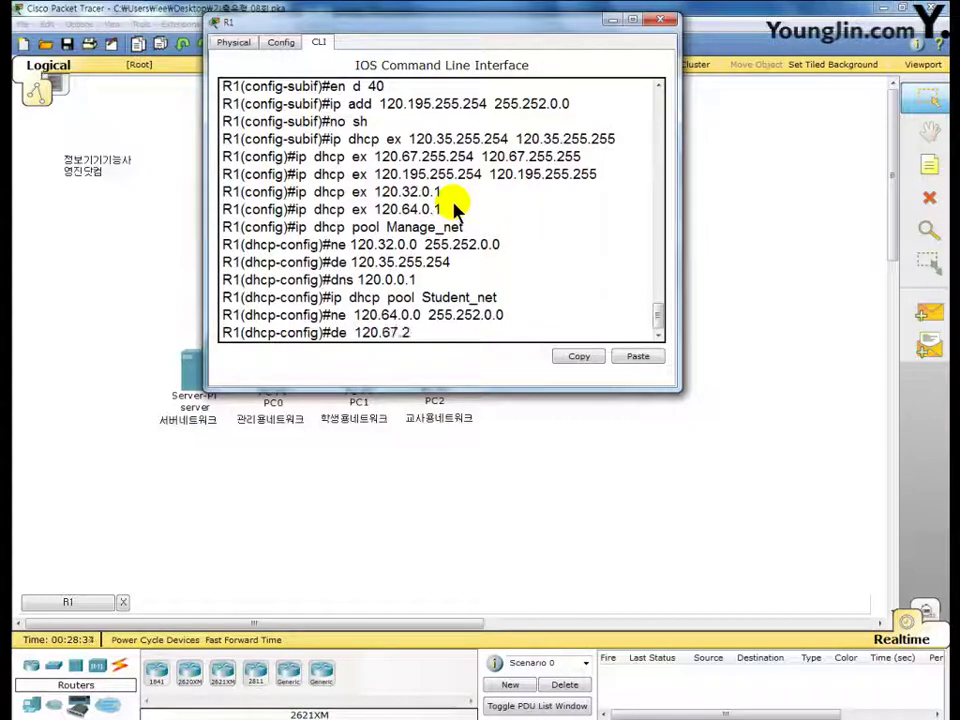
pyautogui.write('55.254')
pyautogui.press('Return')
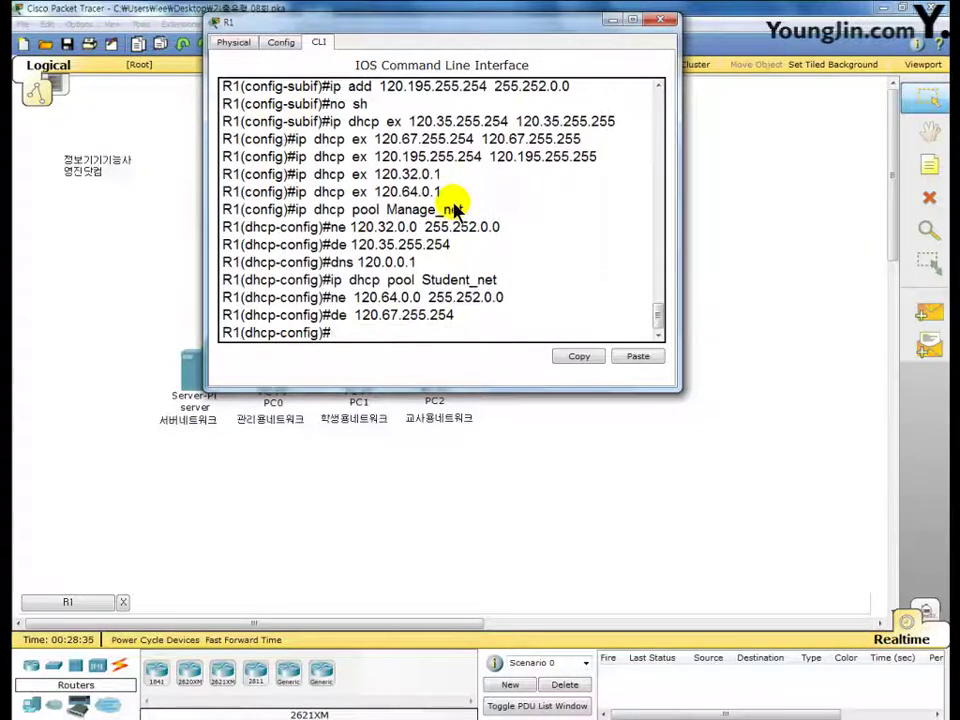
pyautogui.write('dns')
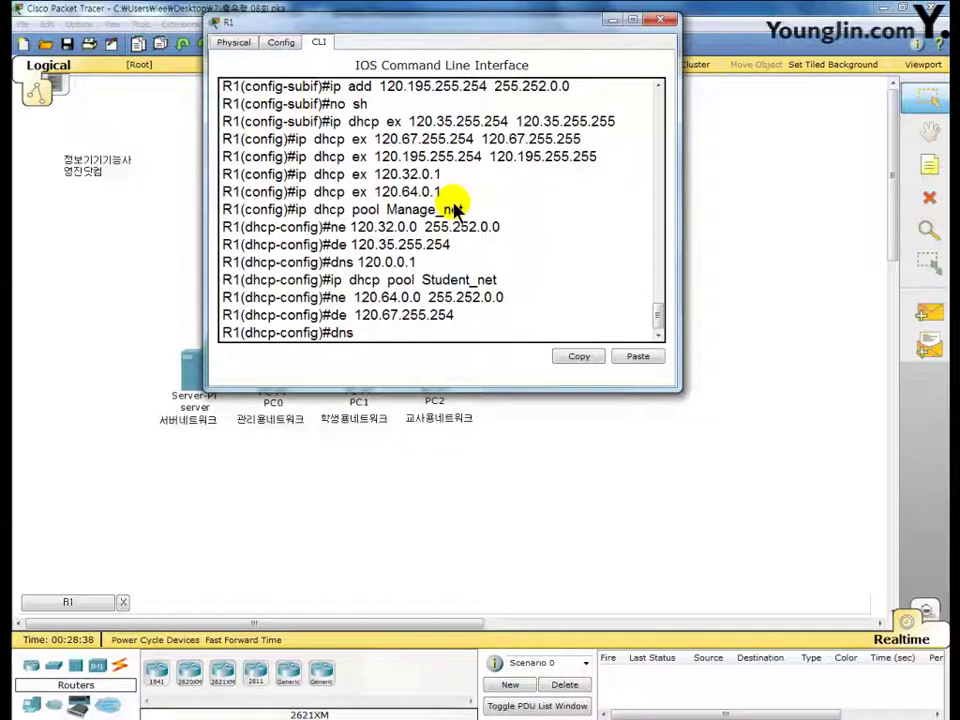
pyautogui.write(' 120.0.0.1')
pyautogui.press('Return')
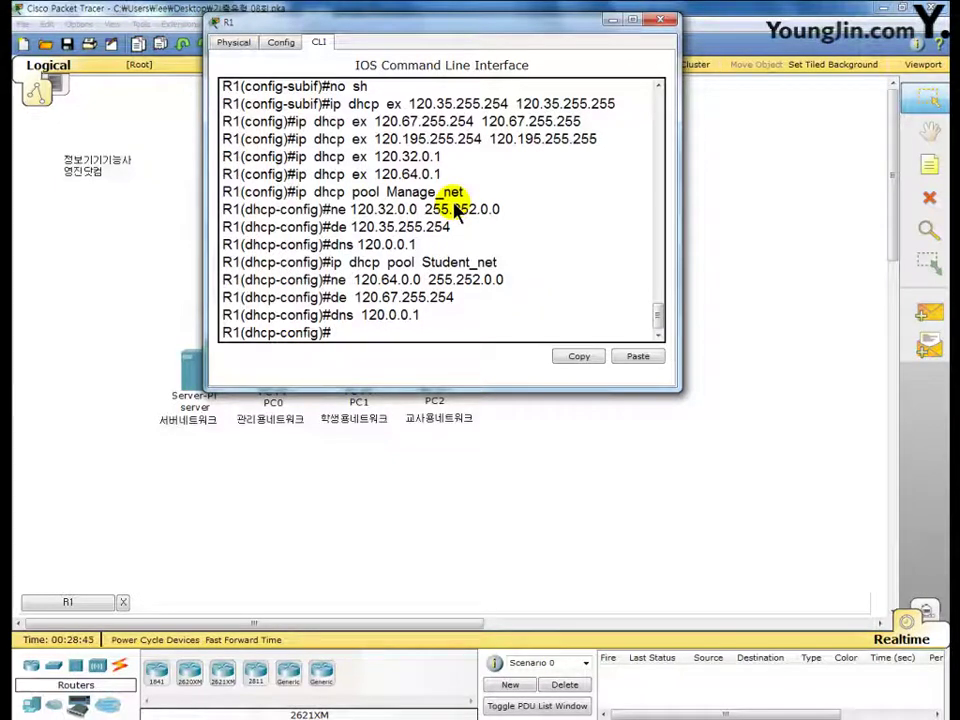
# - Create a DHCP pool named Teacher_net on R1 and enter its configuration mode
pyautogui.write('ip dhcp pool')
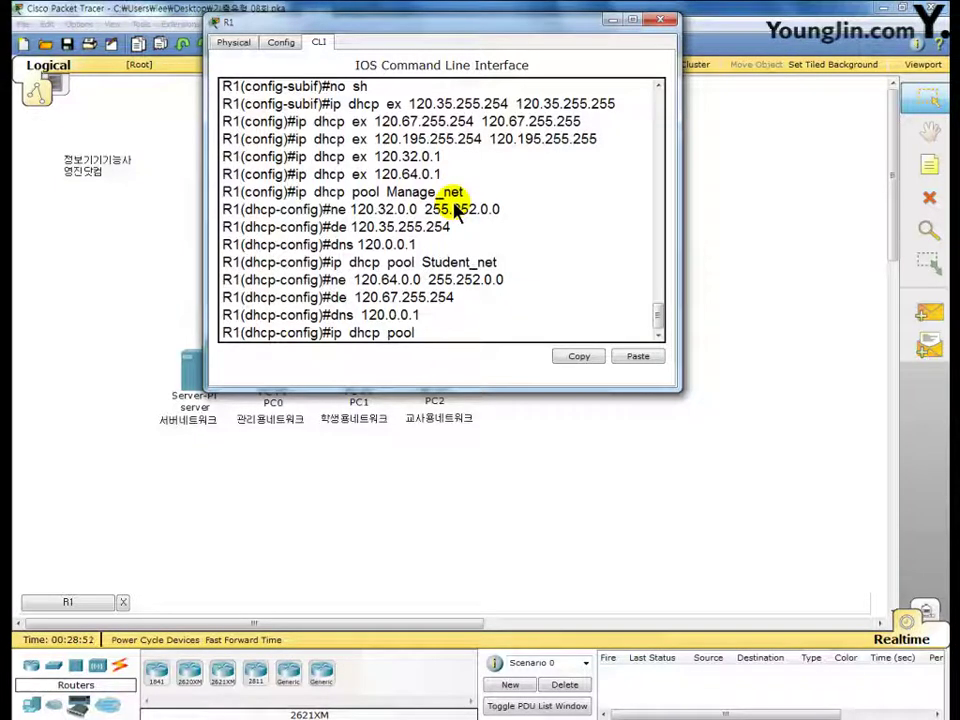
pyautogui.write(' Te')
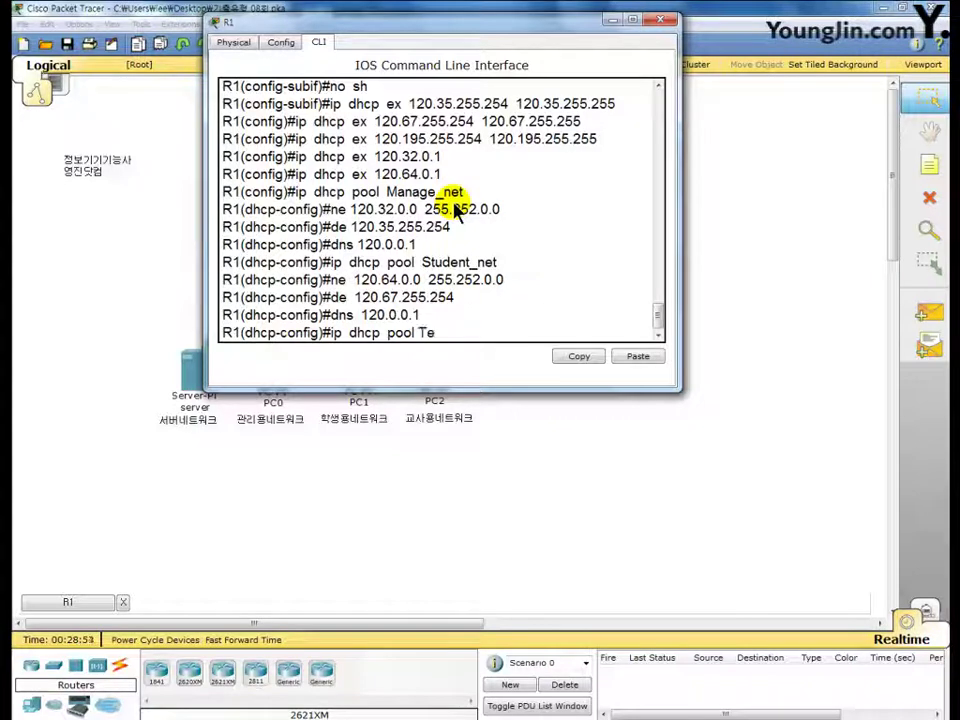
pyautogui.write('acher')
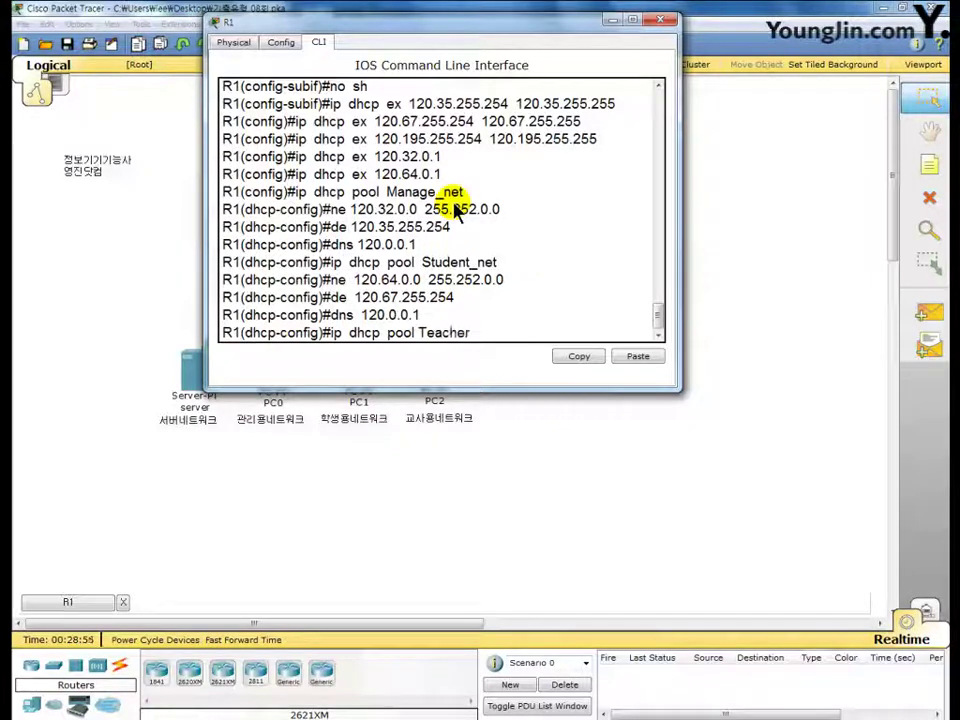
pyautogui.write('_net')
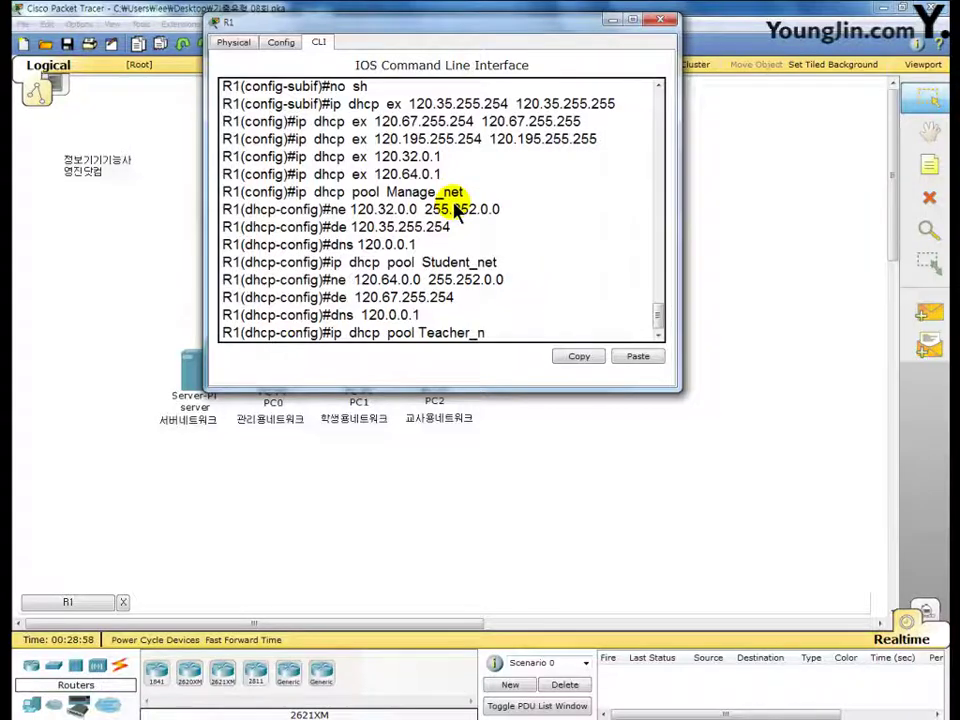
pyautogui.press('Return')
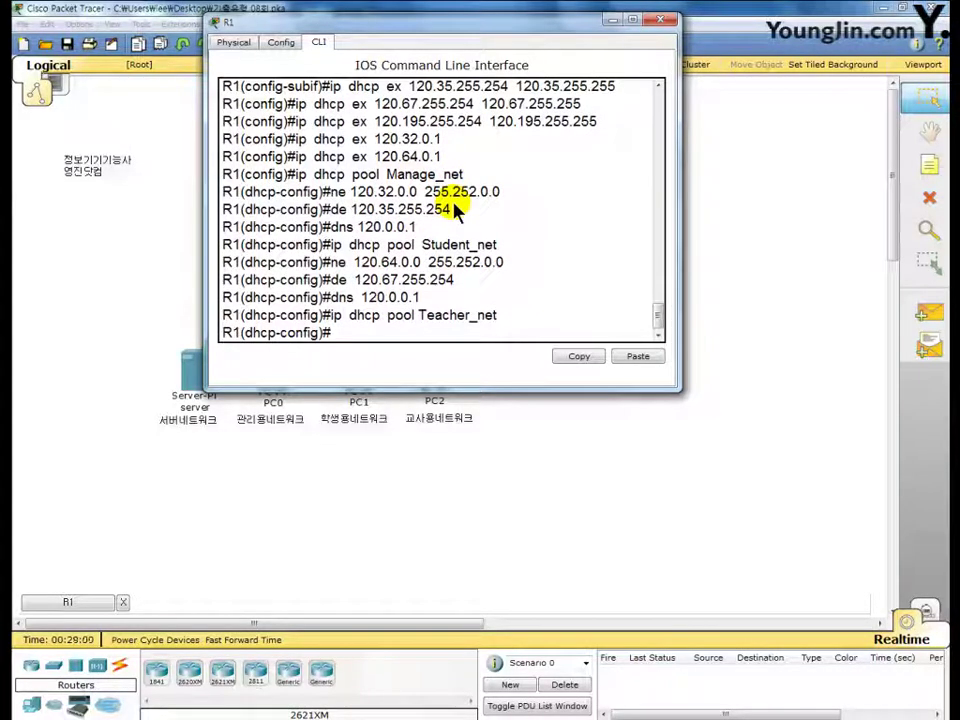
# - Set the Teacher_net pool's network to 120.192.0.0 with mask 255.252.0.0
pyautogui.write('ne')
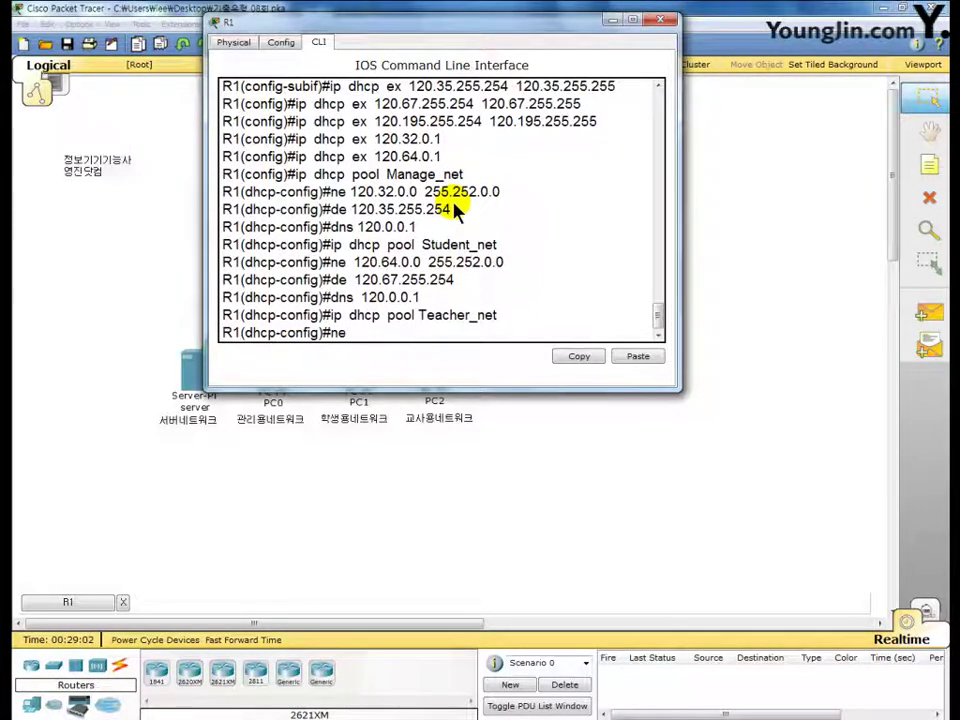
pyautogui.write(' 120.192.0.0')
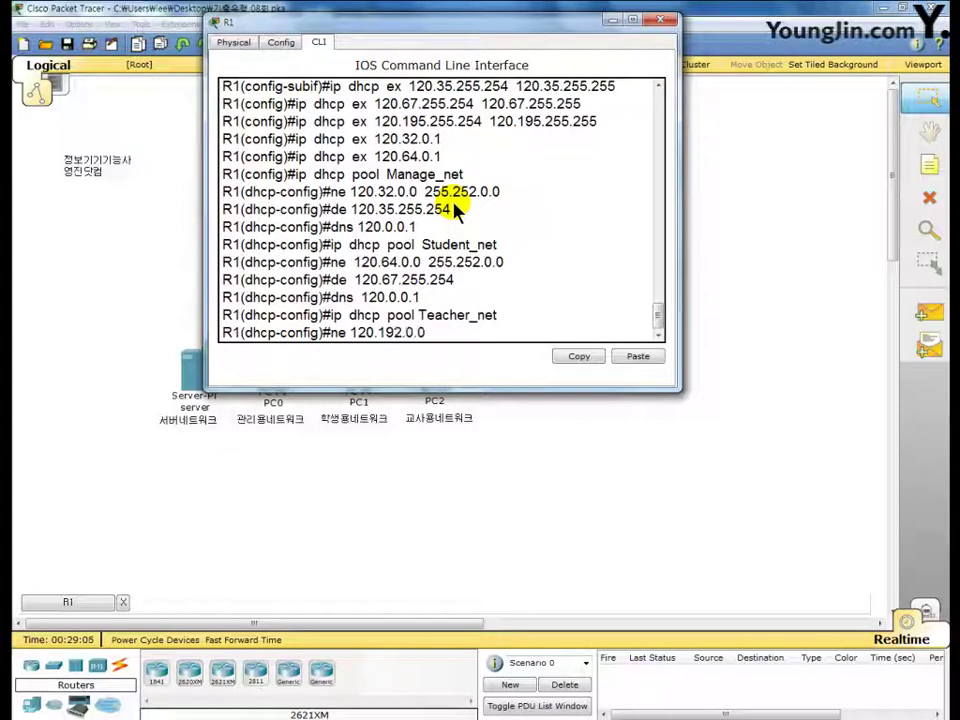
pyautogui.write('  255.252.0.0')
pyautogui.press('Return')
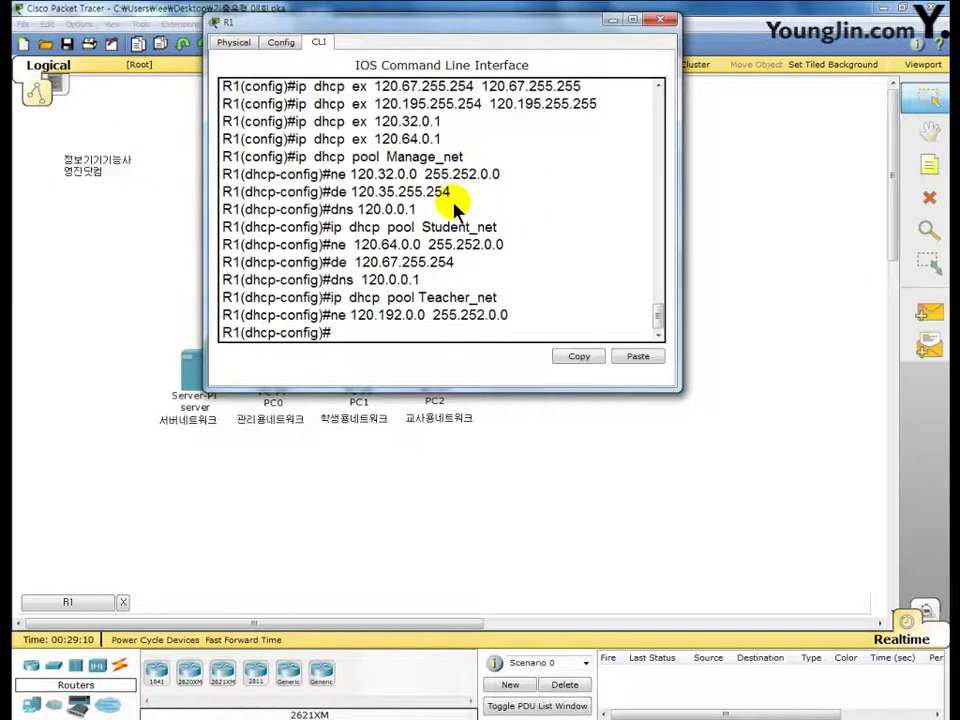
# - Set the Teacher_net pool's default router to 120.195.255.254 and its DNS server to 120.0.0.1, and close R1's window
pyautogui.write('d')
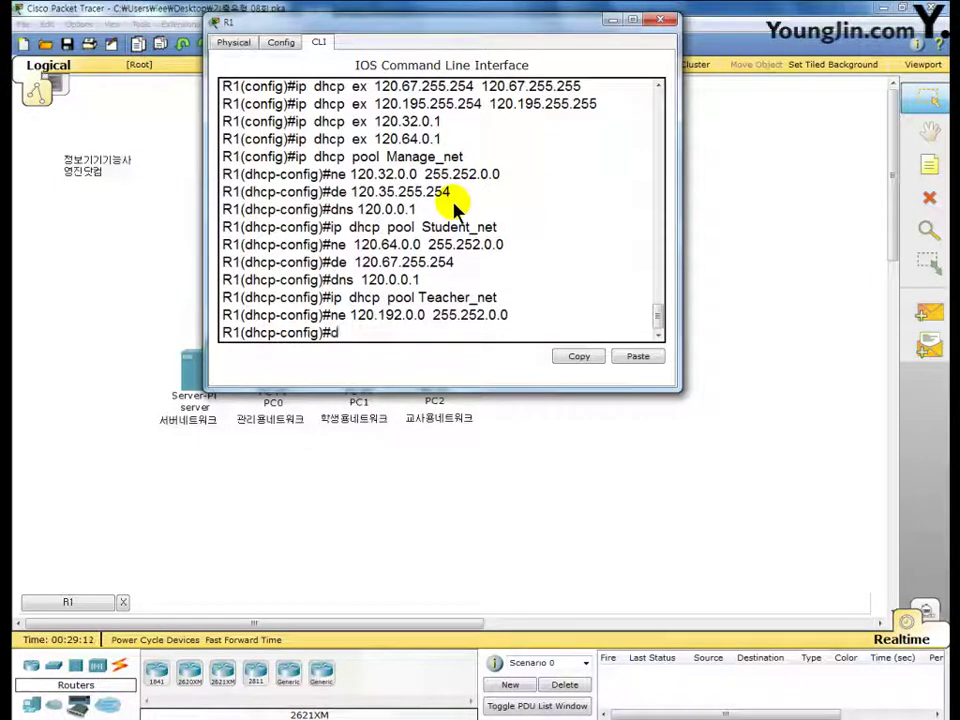
pyautogui.write('e 120.195.255.254')
pyautogui.press('Return')
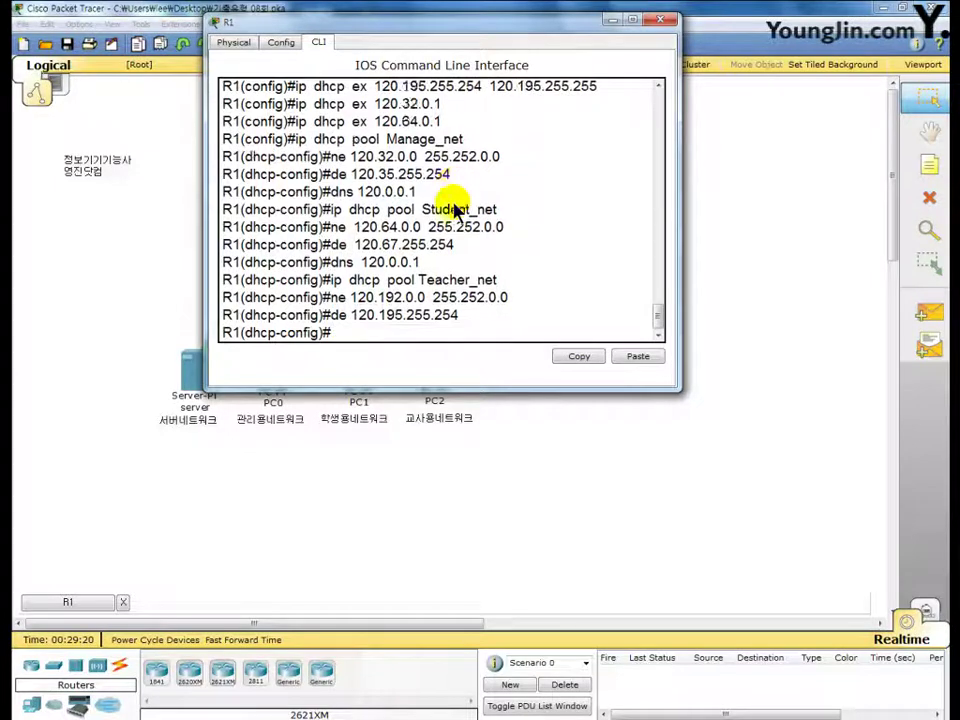
pyautogui.write('dns')
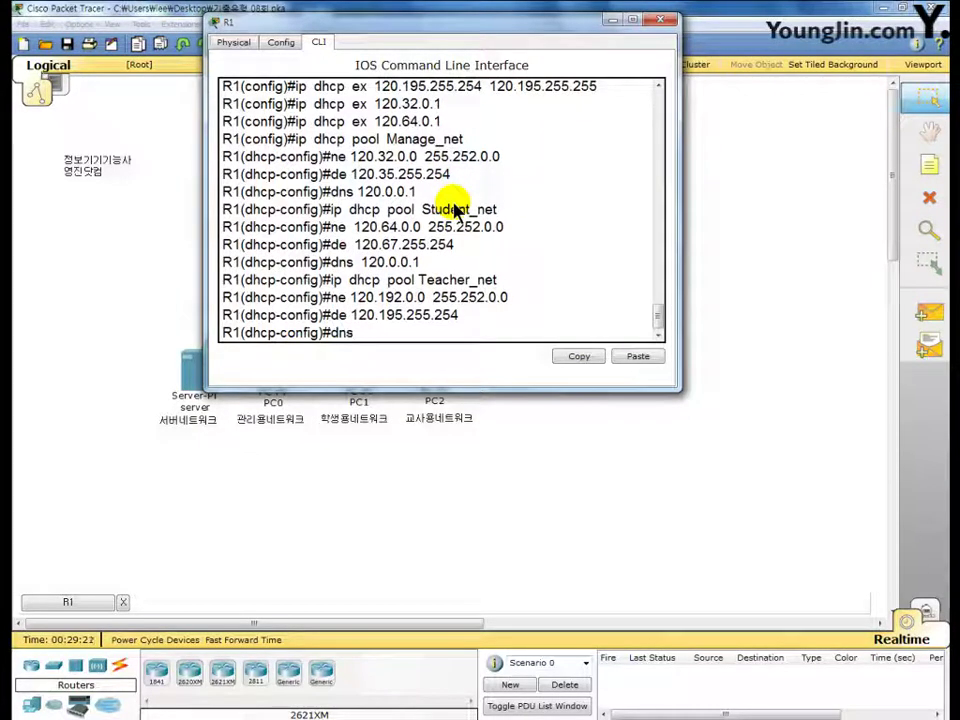
pyautogui.write(' 1')
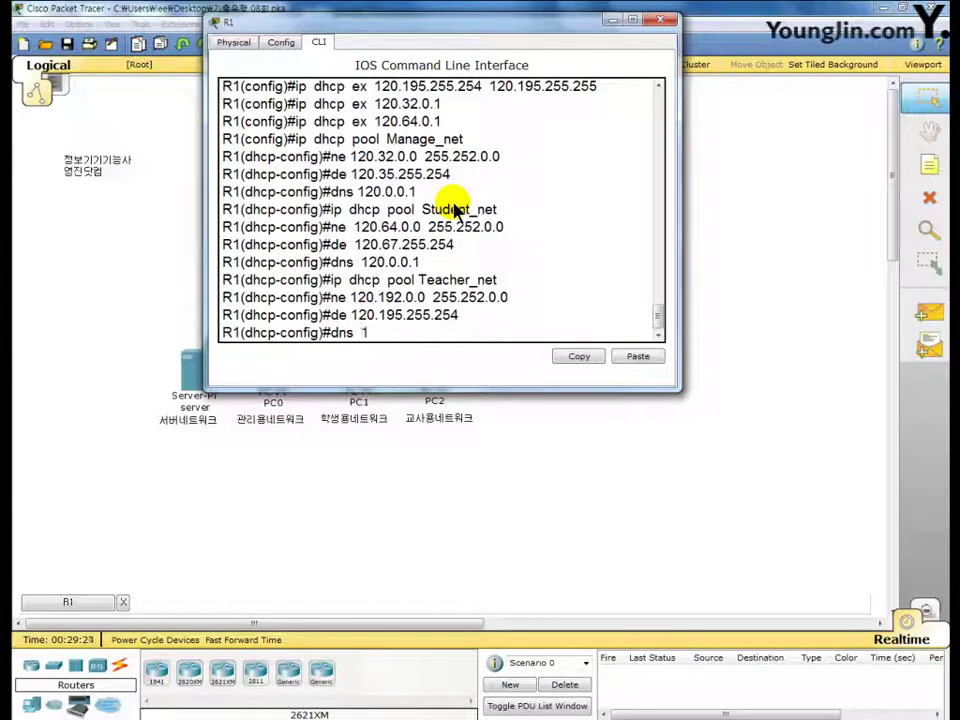
pyautogui.write('20.0.0.1')
pyautogui.press('Return')
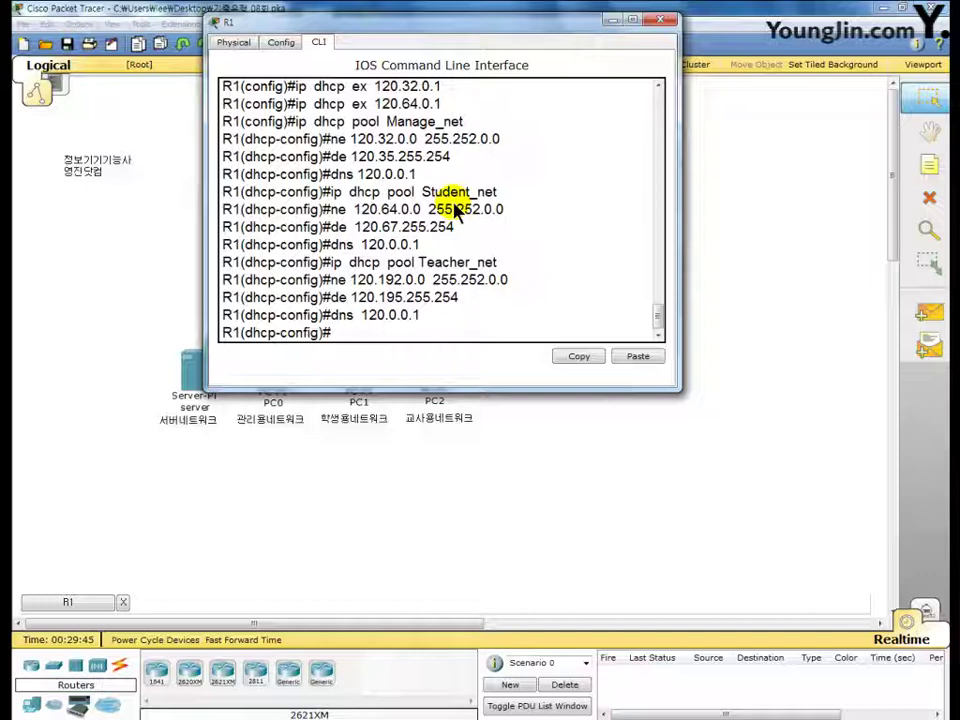
pyautogui.click(659, 21)
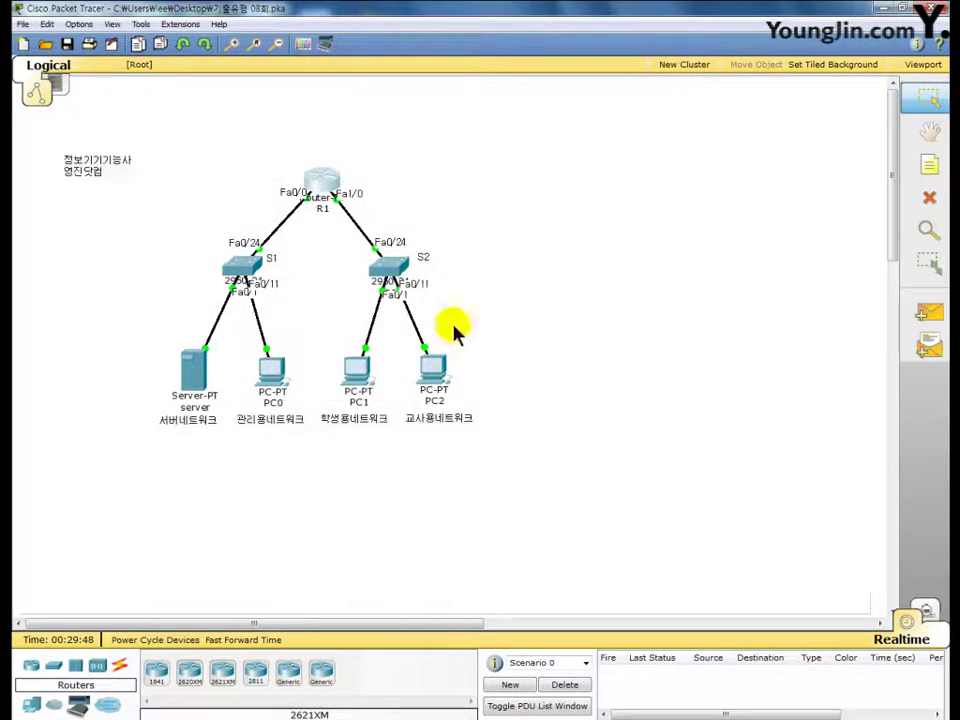
# - Open PC0's IP configuration and request a new DHCP address by switching from DHCP to Static and back to DHCP
pyautogui.click(240, 514)
pyautogui.click(273, 390)
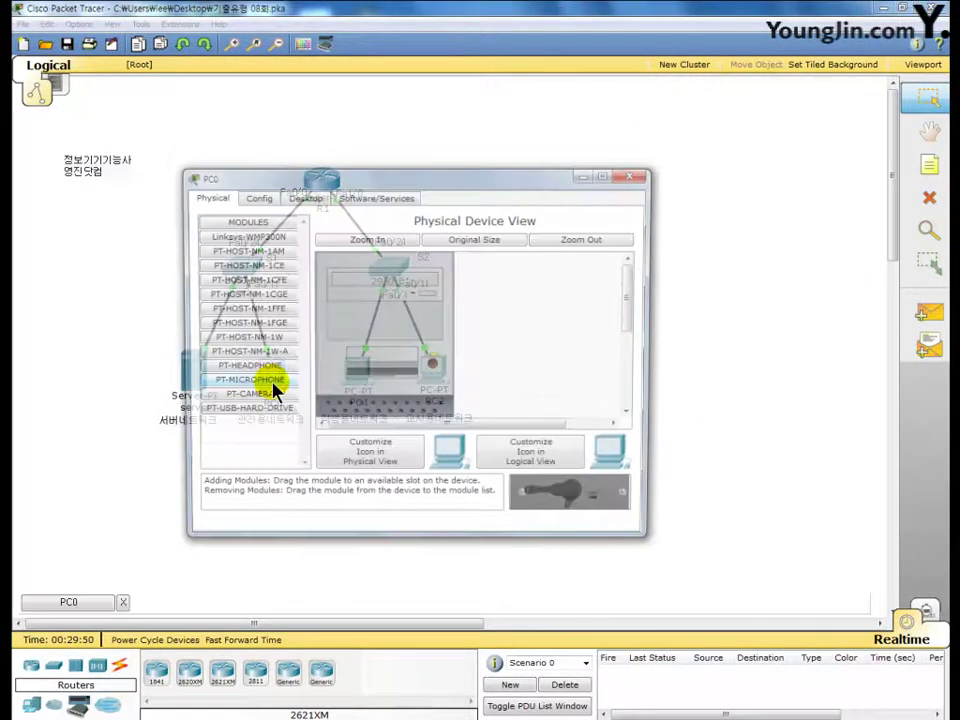
pyautogui.moveTo(343, 182); pyautogui.dragTo(415, 61)
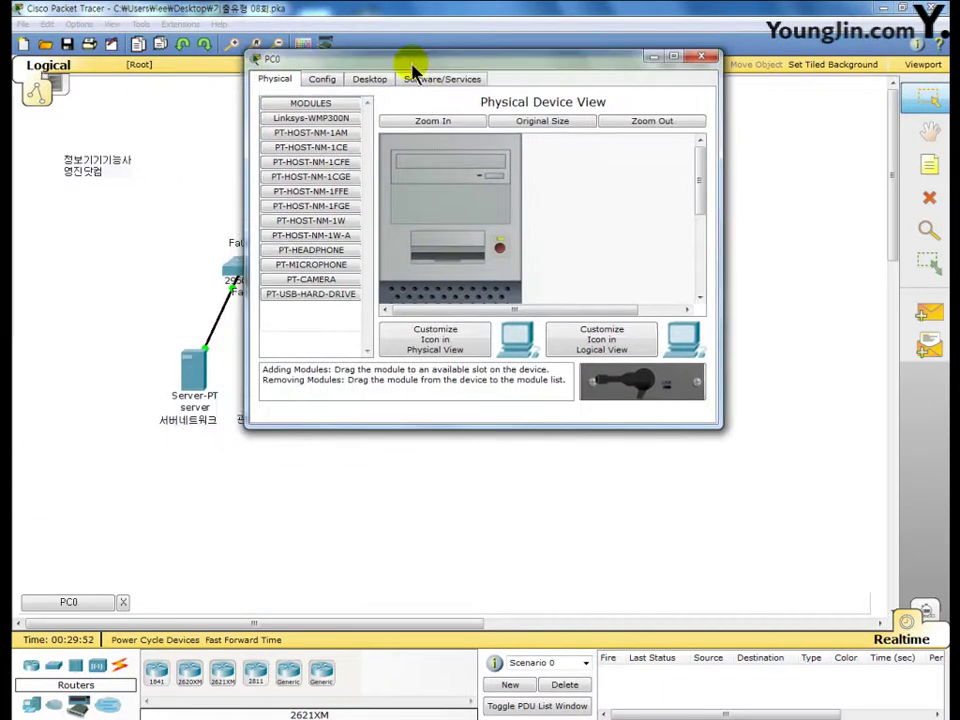
pyautogui.click(370, 88)
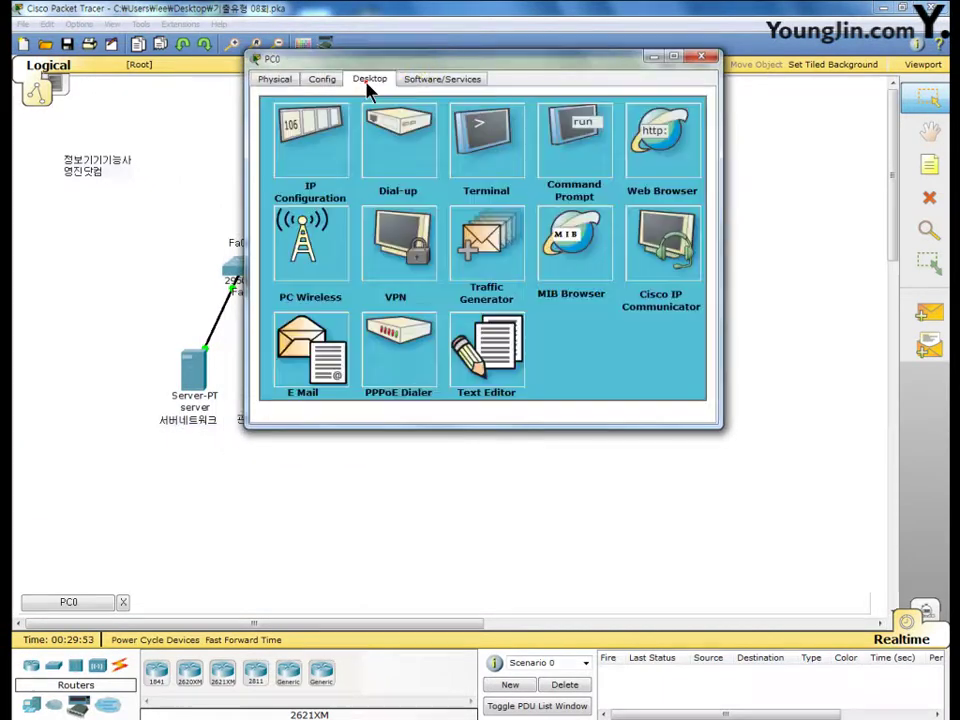
pyautogui.click(309, 170)
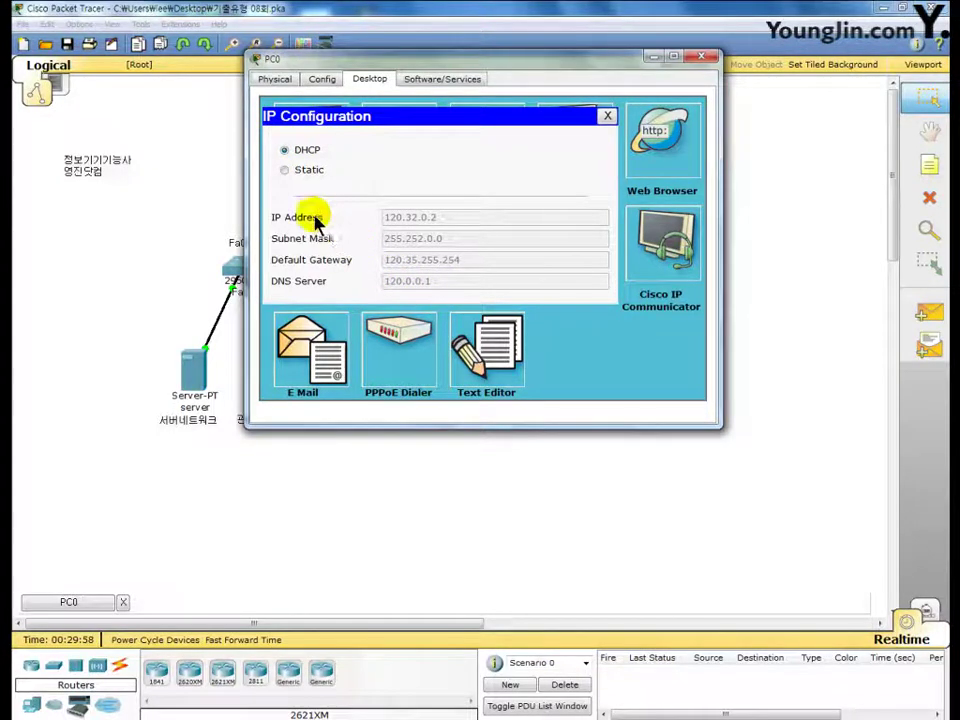
pyautogui.click(285, 171)
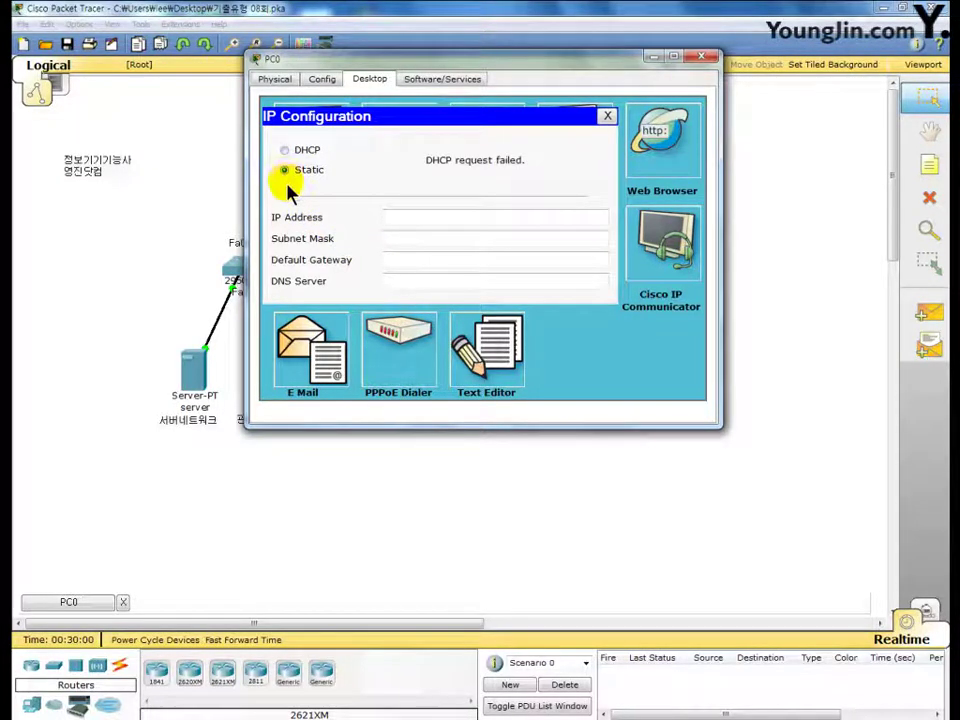
pyautogui.click(285, 151)
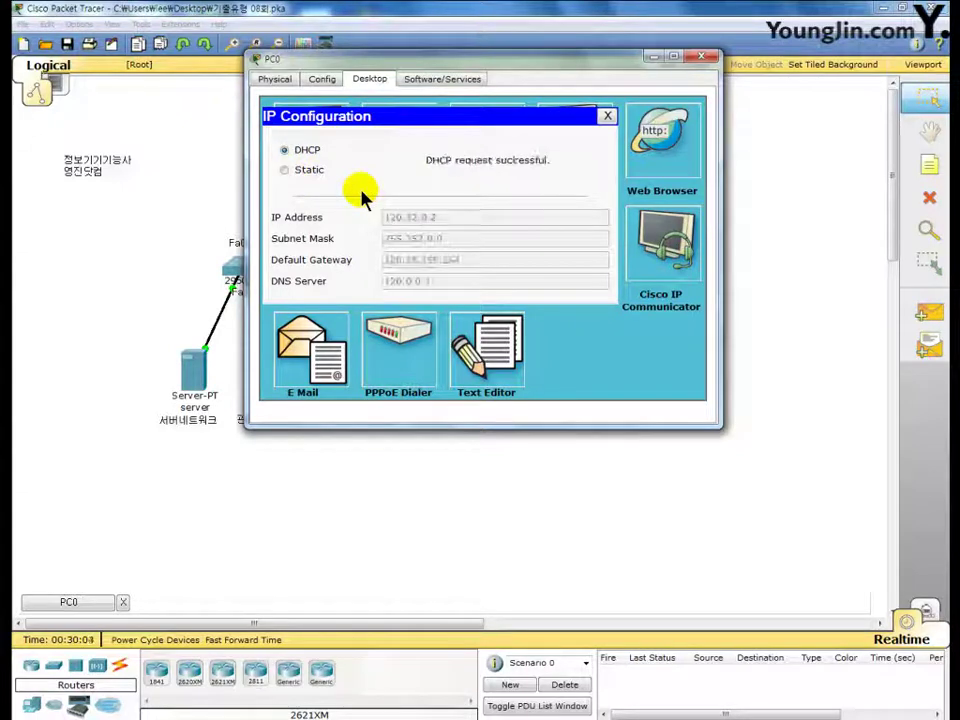
# - Close PC0's window, then renew PC1's DHCP address by switching its IP configuration to Static and back to DHCP, and close PC1's window
pyautogui.click(707, 58)
pyautogui.click(356, 367)
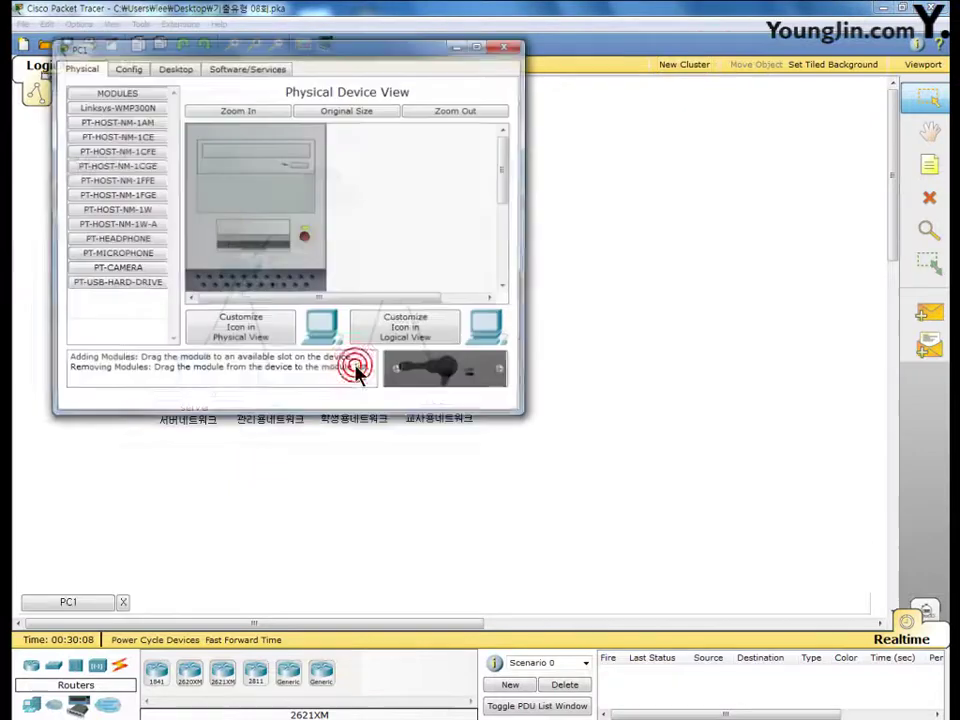
pyautogui.click(176, 70)
pyautogui.click(105, 127)
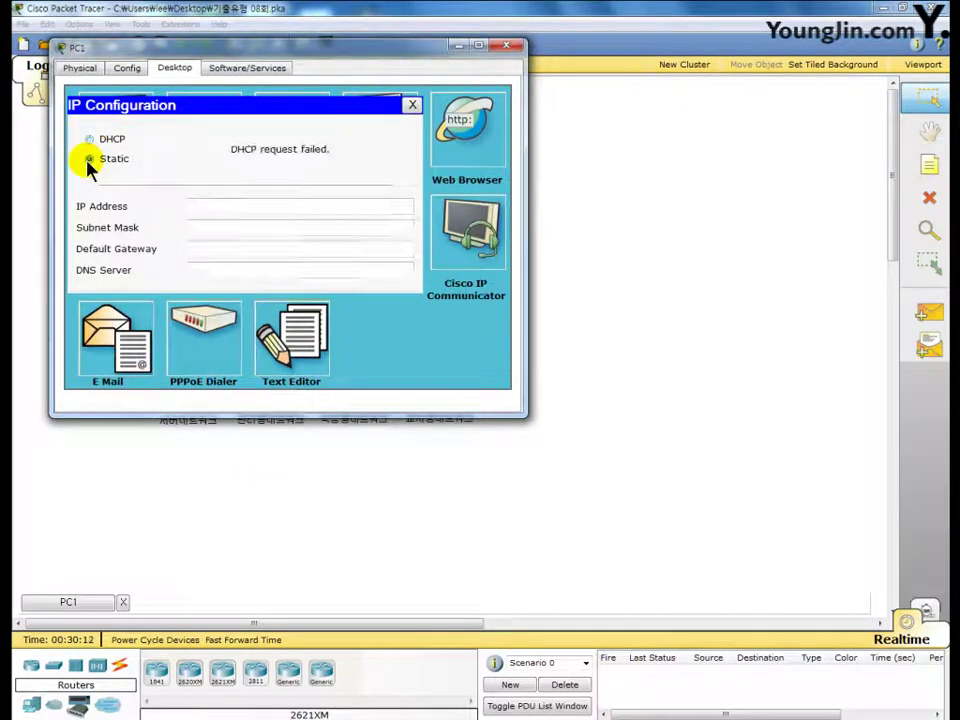
pyautogui.click(89, 160)
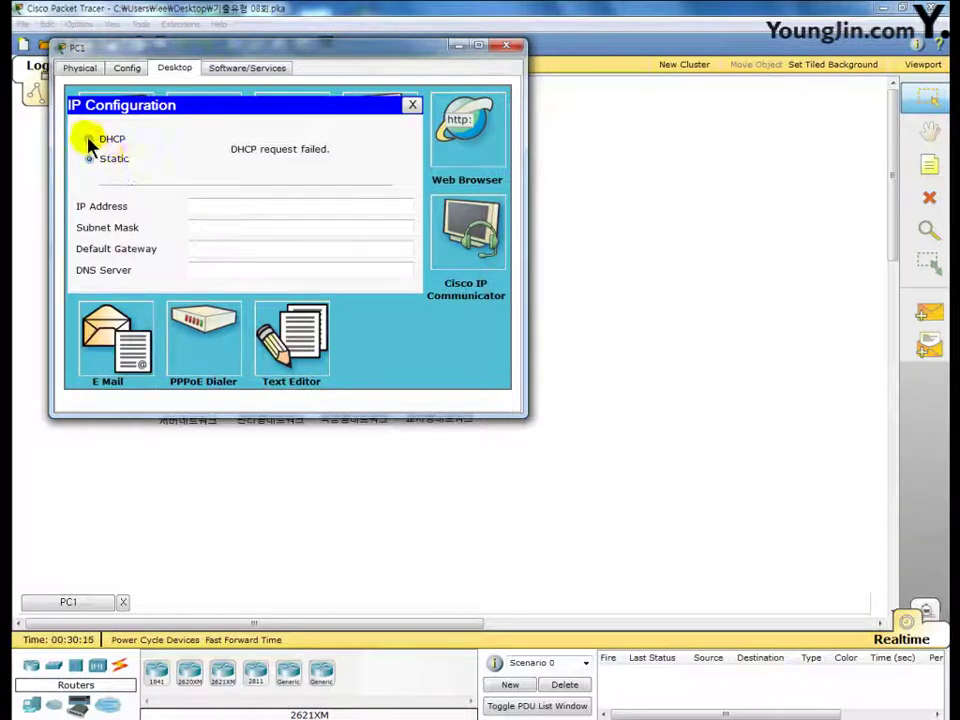
pyautogui.click(89, 139)
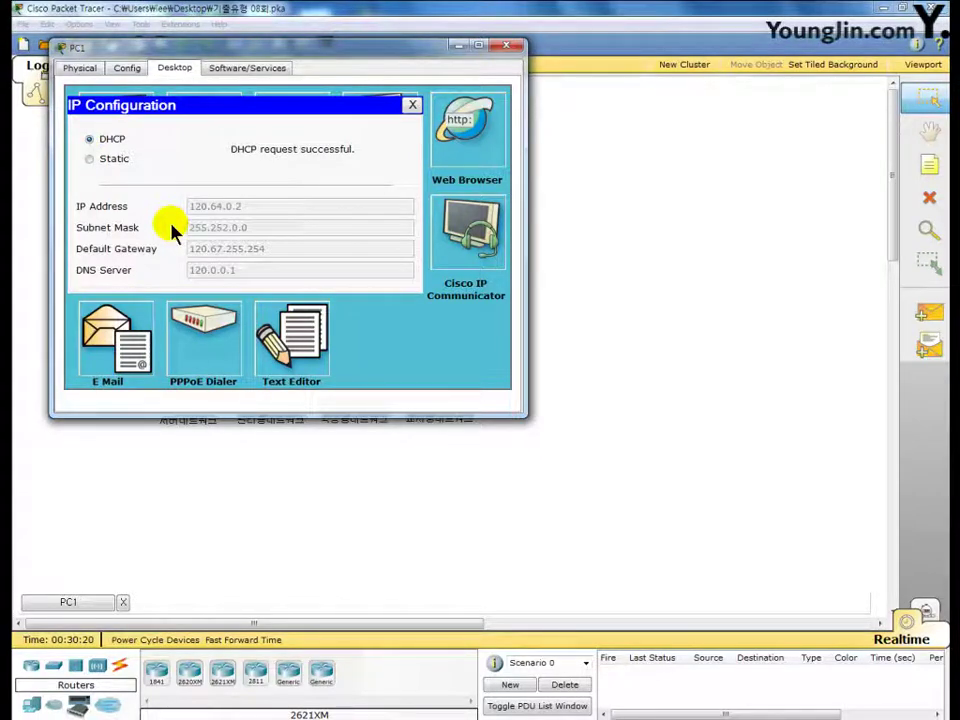
pyautogui.click(509, 47)
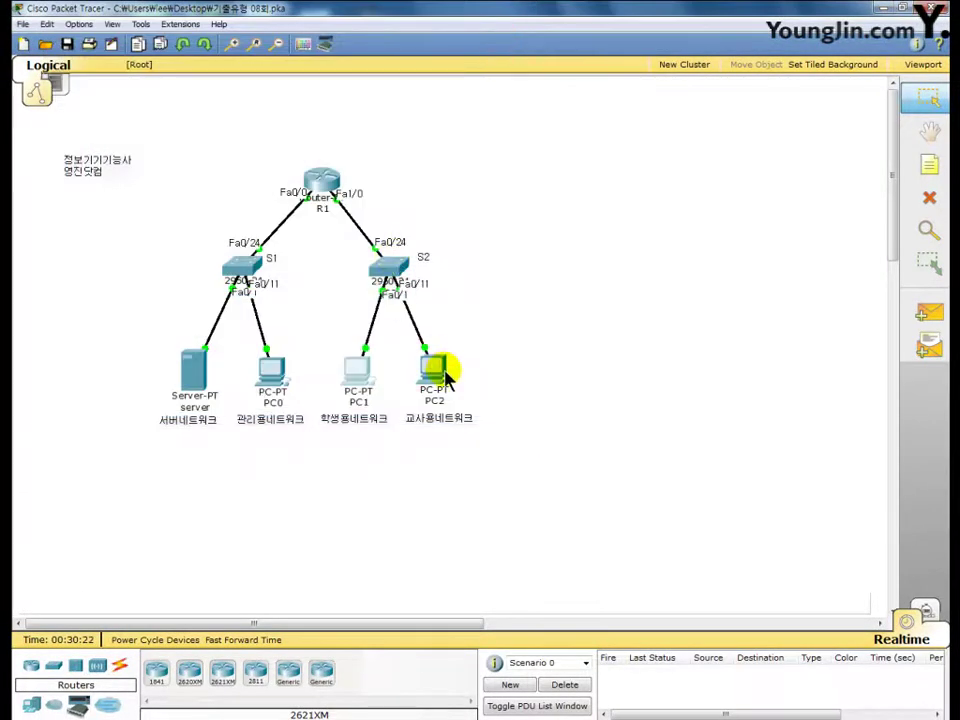
# - Request a new DHCP address on PC2 by switching its IP configuration to Static and back to DHCP, and close PC2's window
pyautogui.click(441, 375)
pyautogui.moveTo(307, 107); pyautogui.dragTo(364, 43)
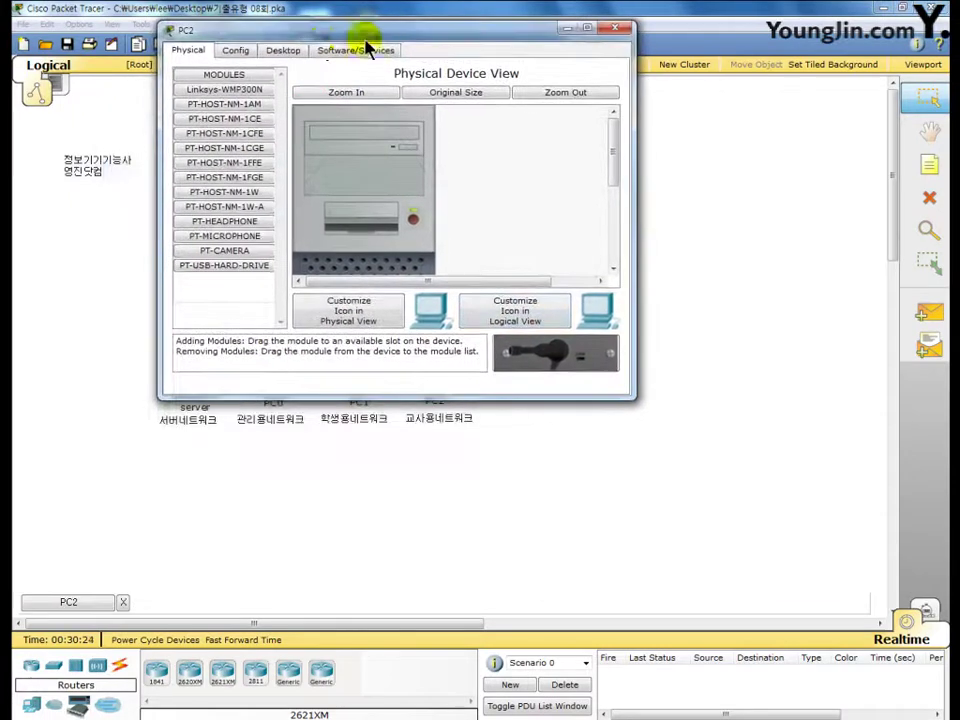
pyautogui.click(281, 51)
pyautogui.click(253, 97)
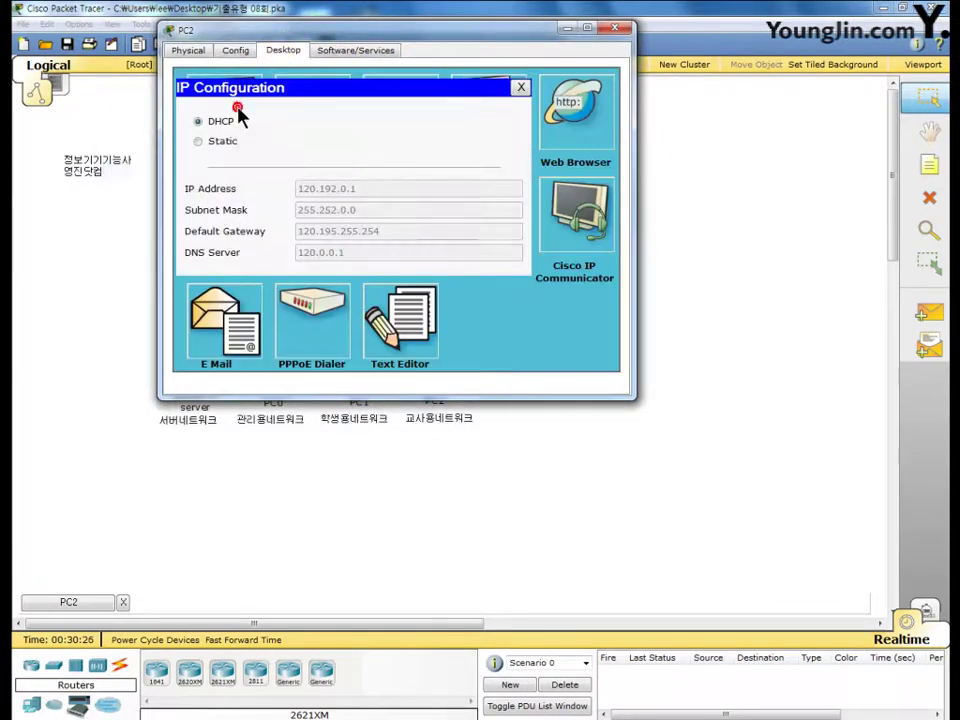
pyautogui.click(198, 142)
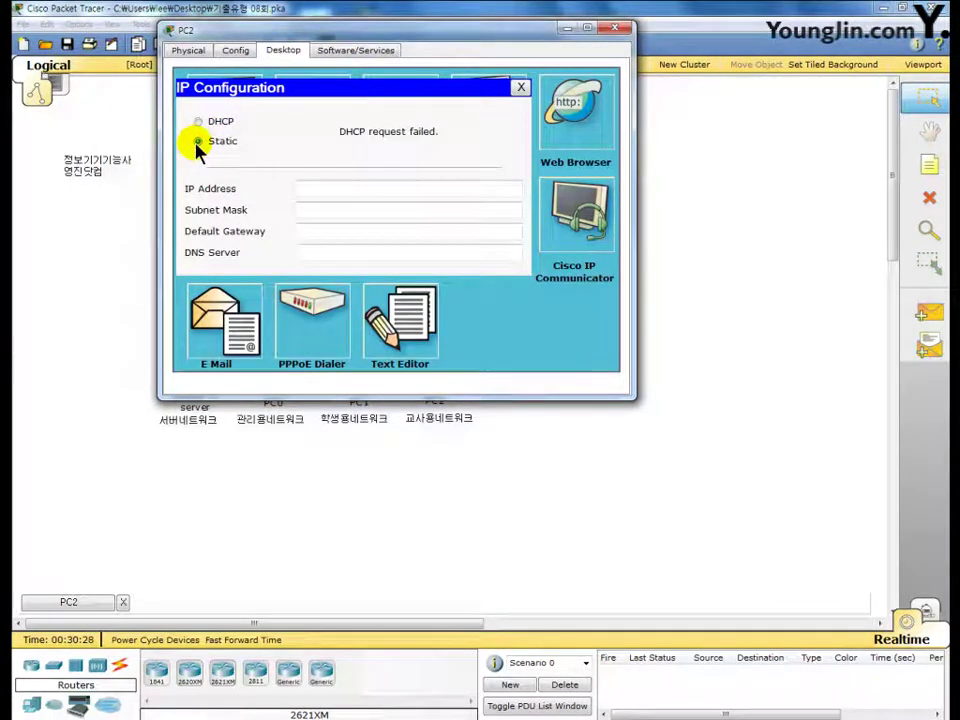
pyautogui.click(198, 121)
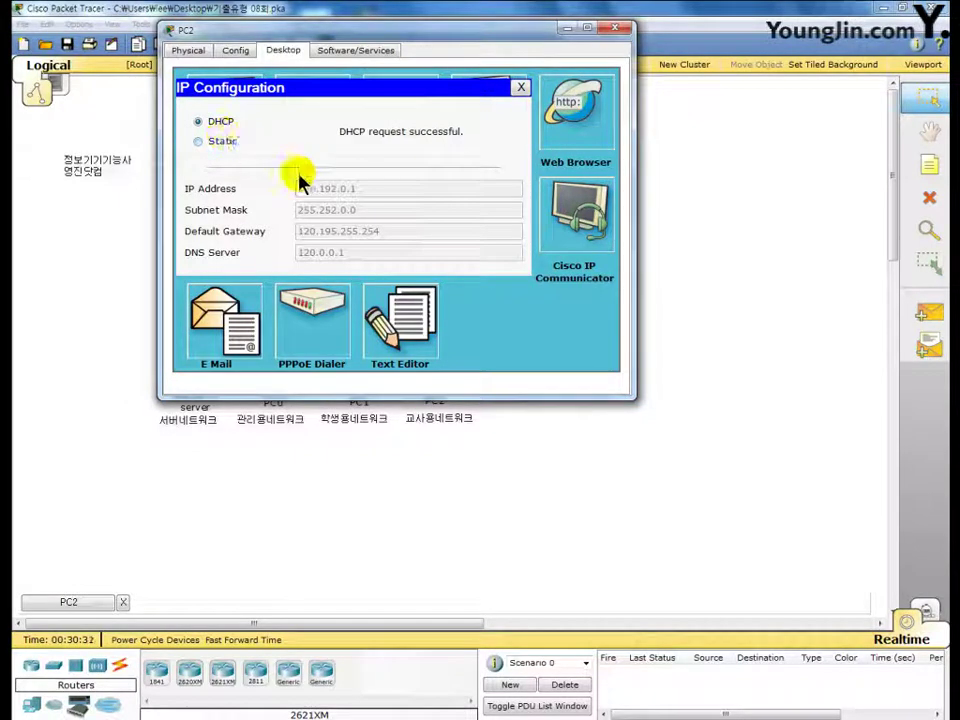
pyautogui.click(617, 31)
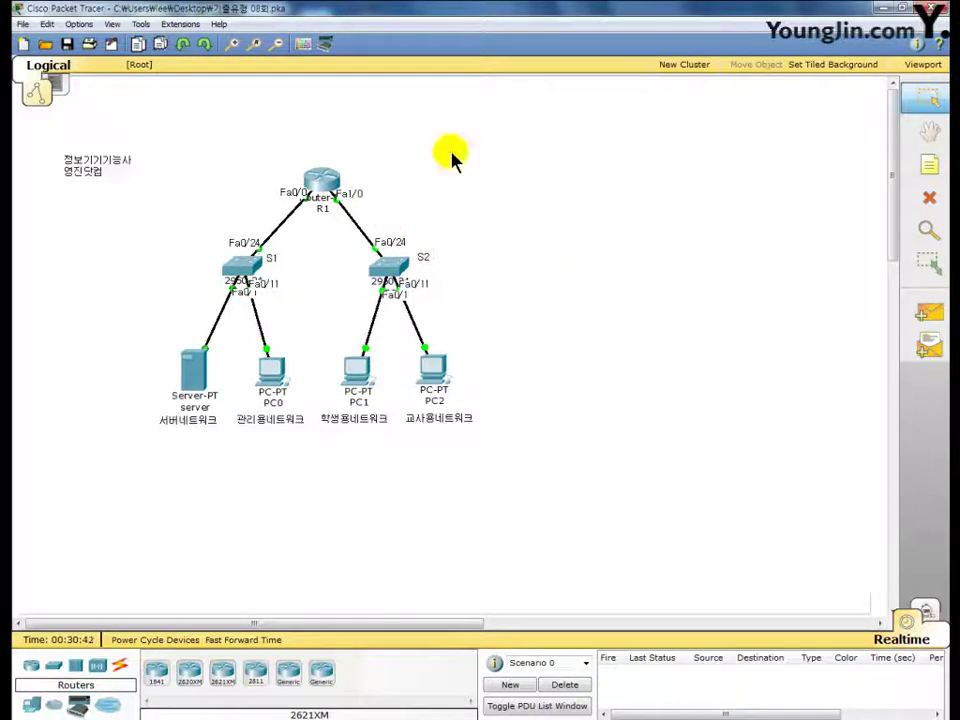
# - Switch to the exam sheet and underline in red R1's requirements for the privileged-mode password and Telnet access from the management network only
pyautogui.hotkey('alt', 'Tab')
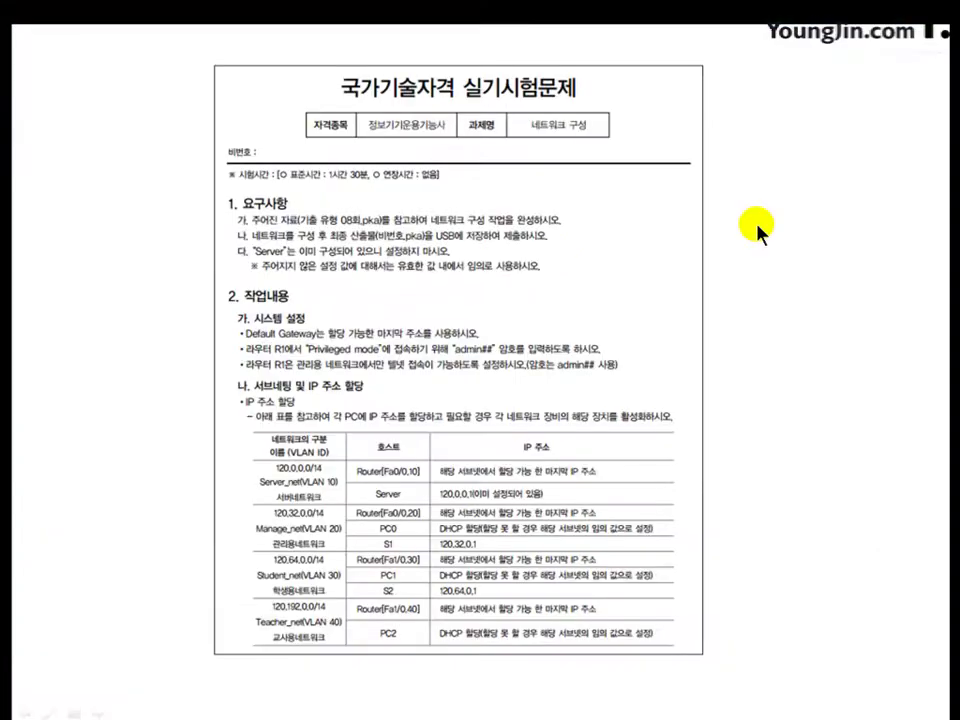
pyautogui.press('F9')
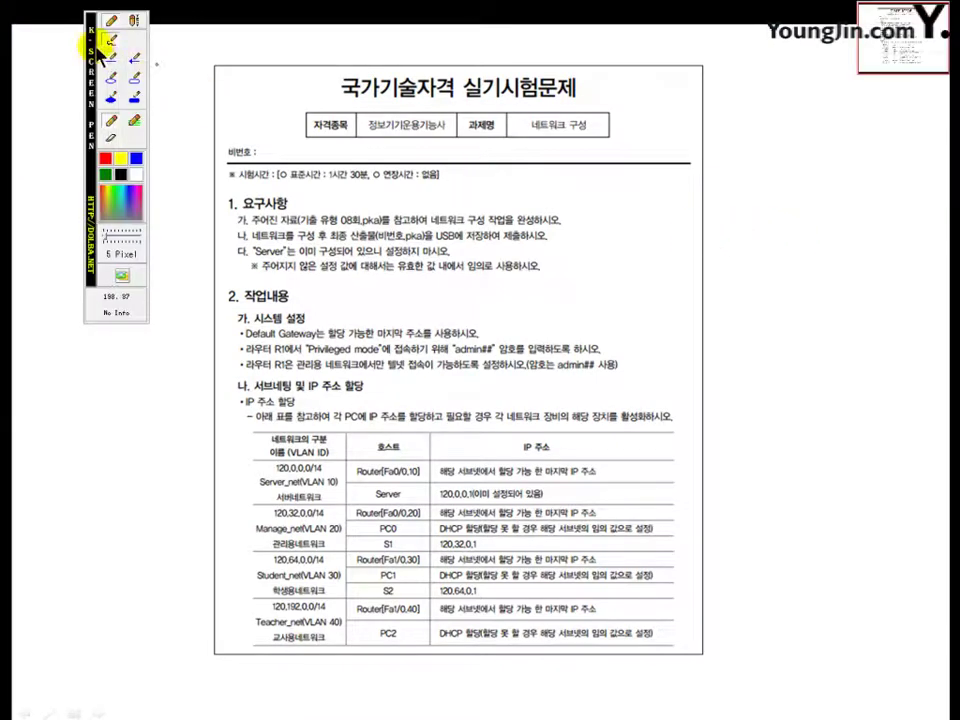
pyautogui.moveTo(88, 47); pyautogui.dragTo(22, 65)
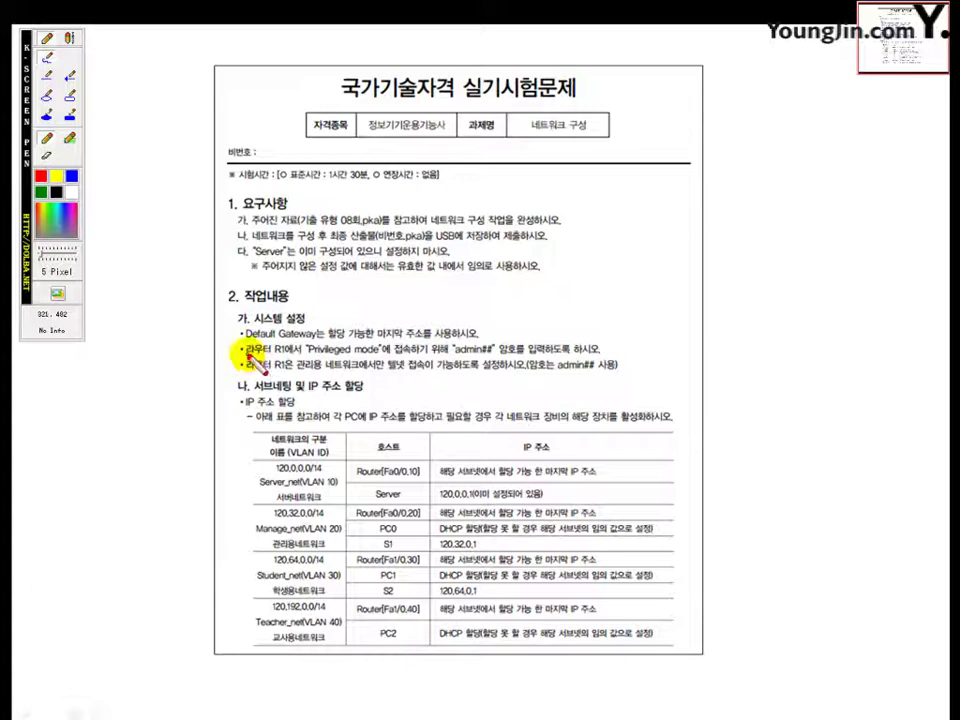
pyautogui.moveTo(246, 352); pyautogui.dragTo(568, 353)
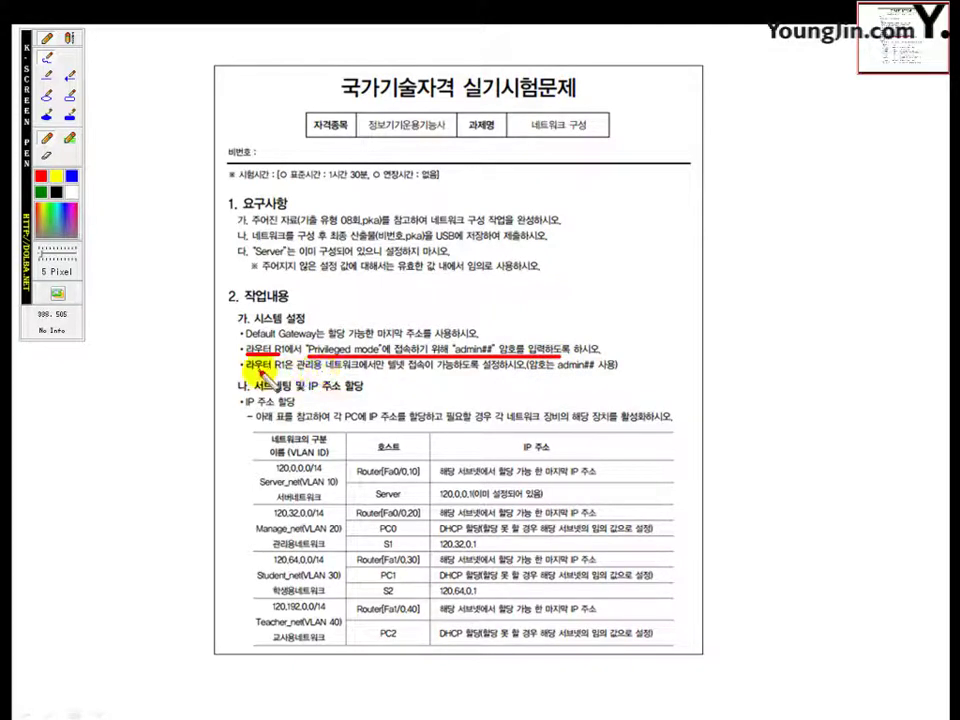
pyautogui.moveTo(254, 371)
pyautogui.mouseDown()
pyautogui.moveTo(372, 379)
pyautogui.moveTo(359, 369)
pyautogui.moveTo(520, 377)
pyautogui.mouseUp()
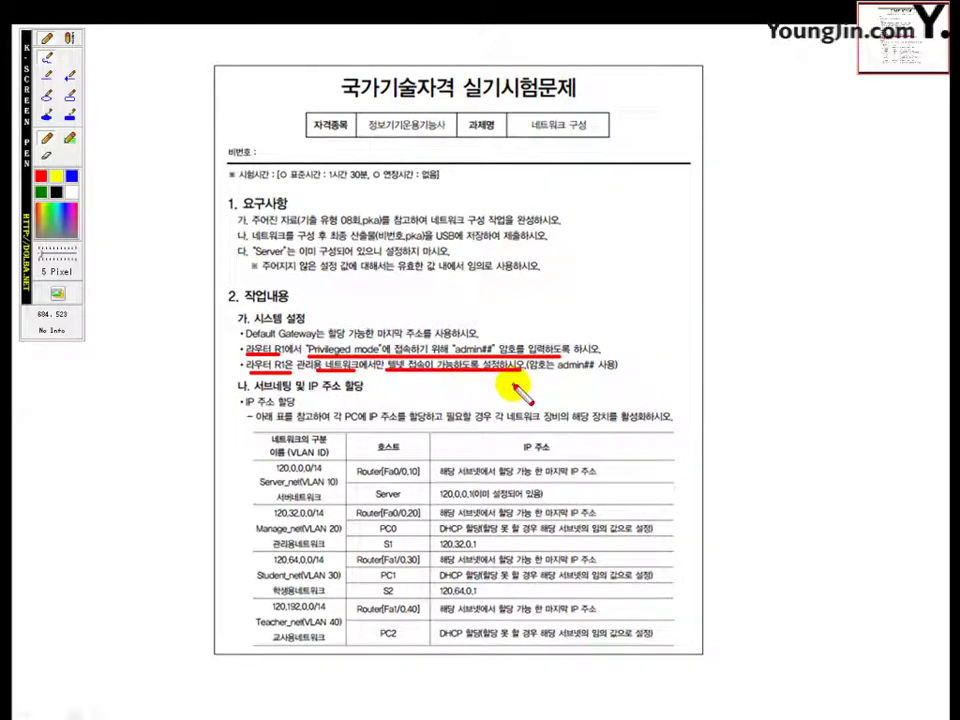